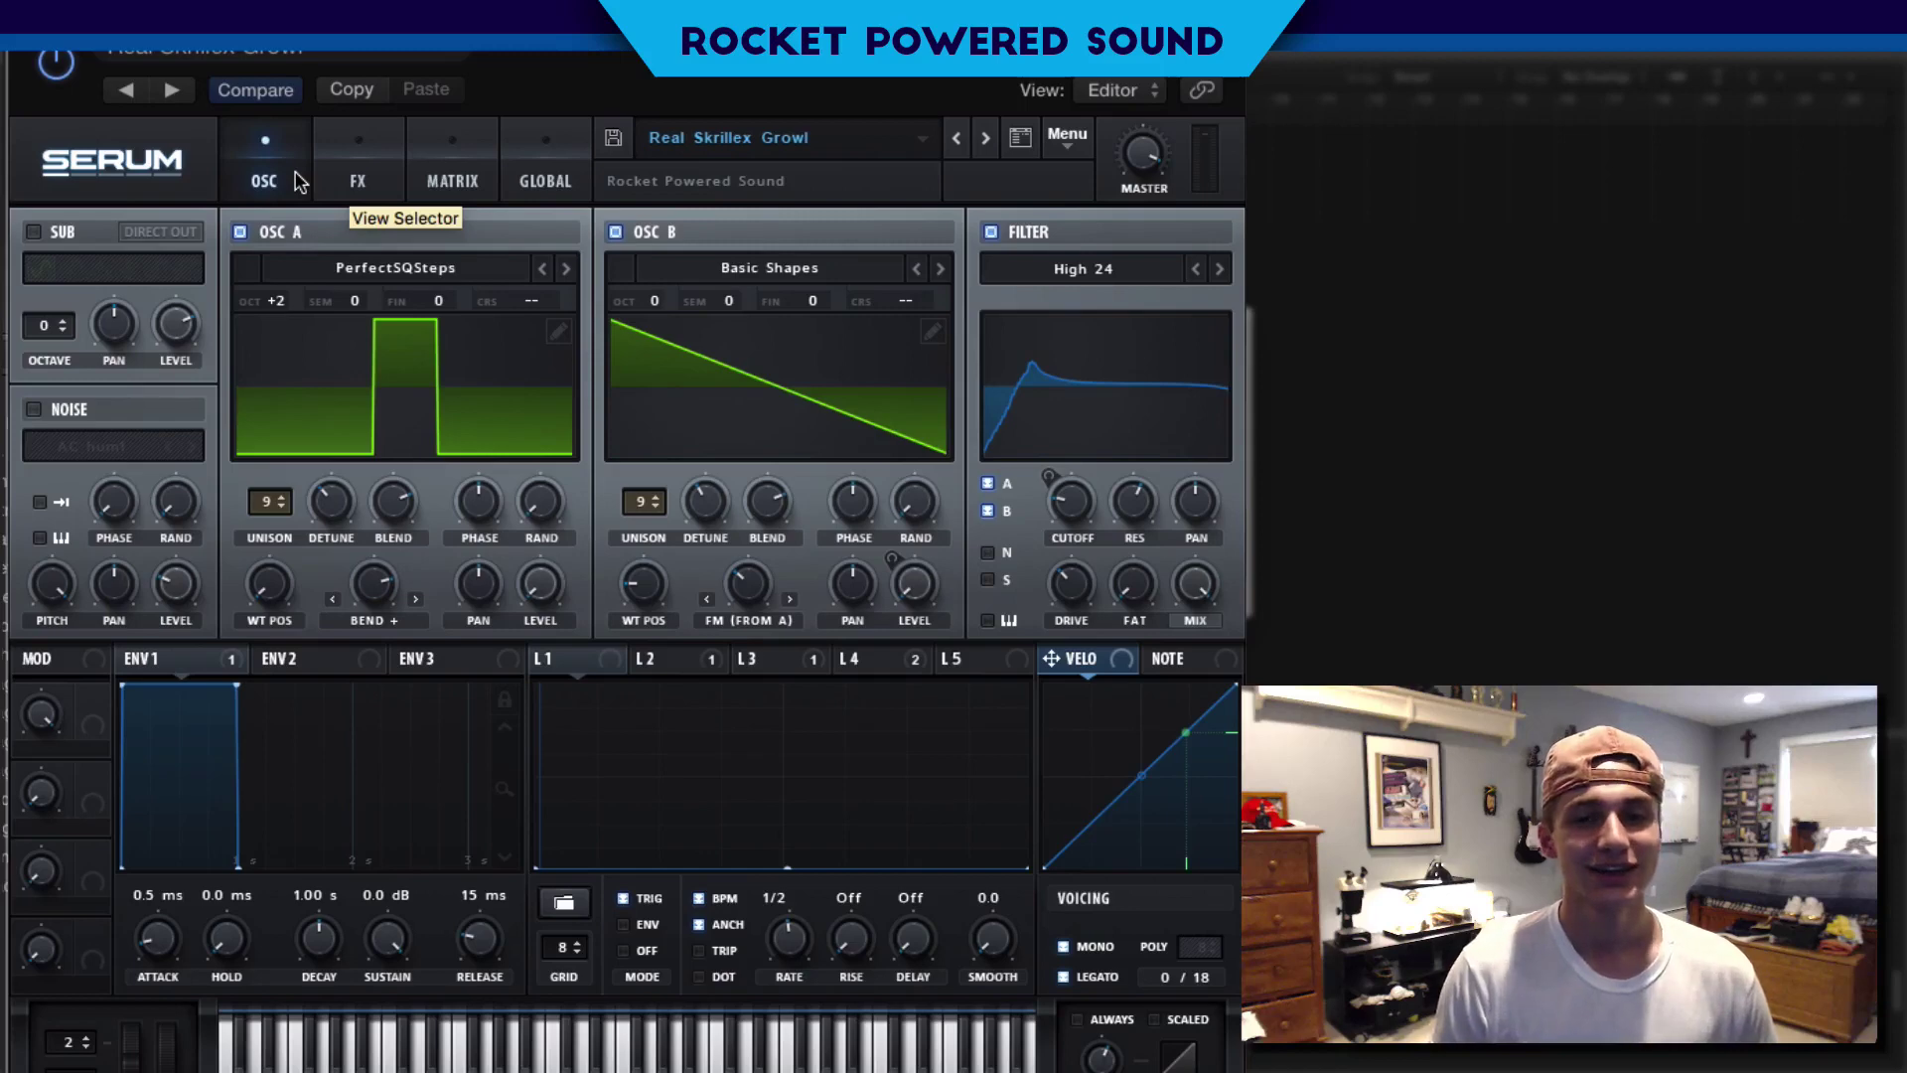
Initialize the preset and load the Digital wavetable PerfectSQSteps into oscillator A, keeping its wavetable position at 1
click(1079, 151)
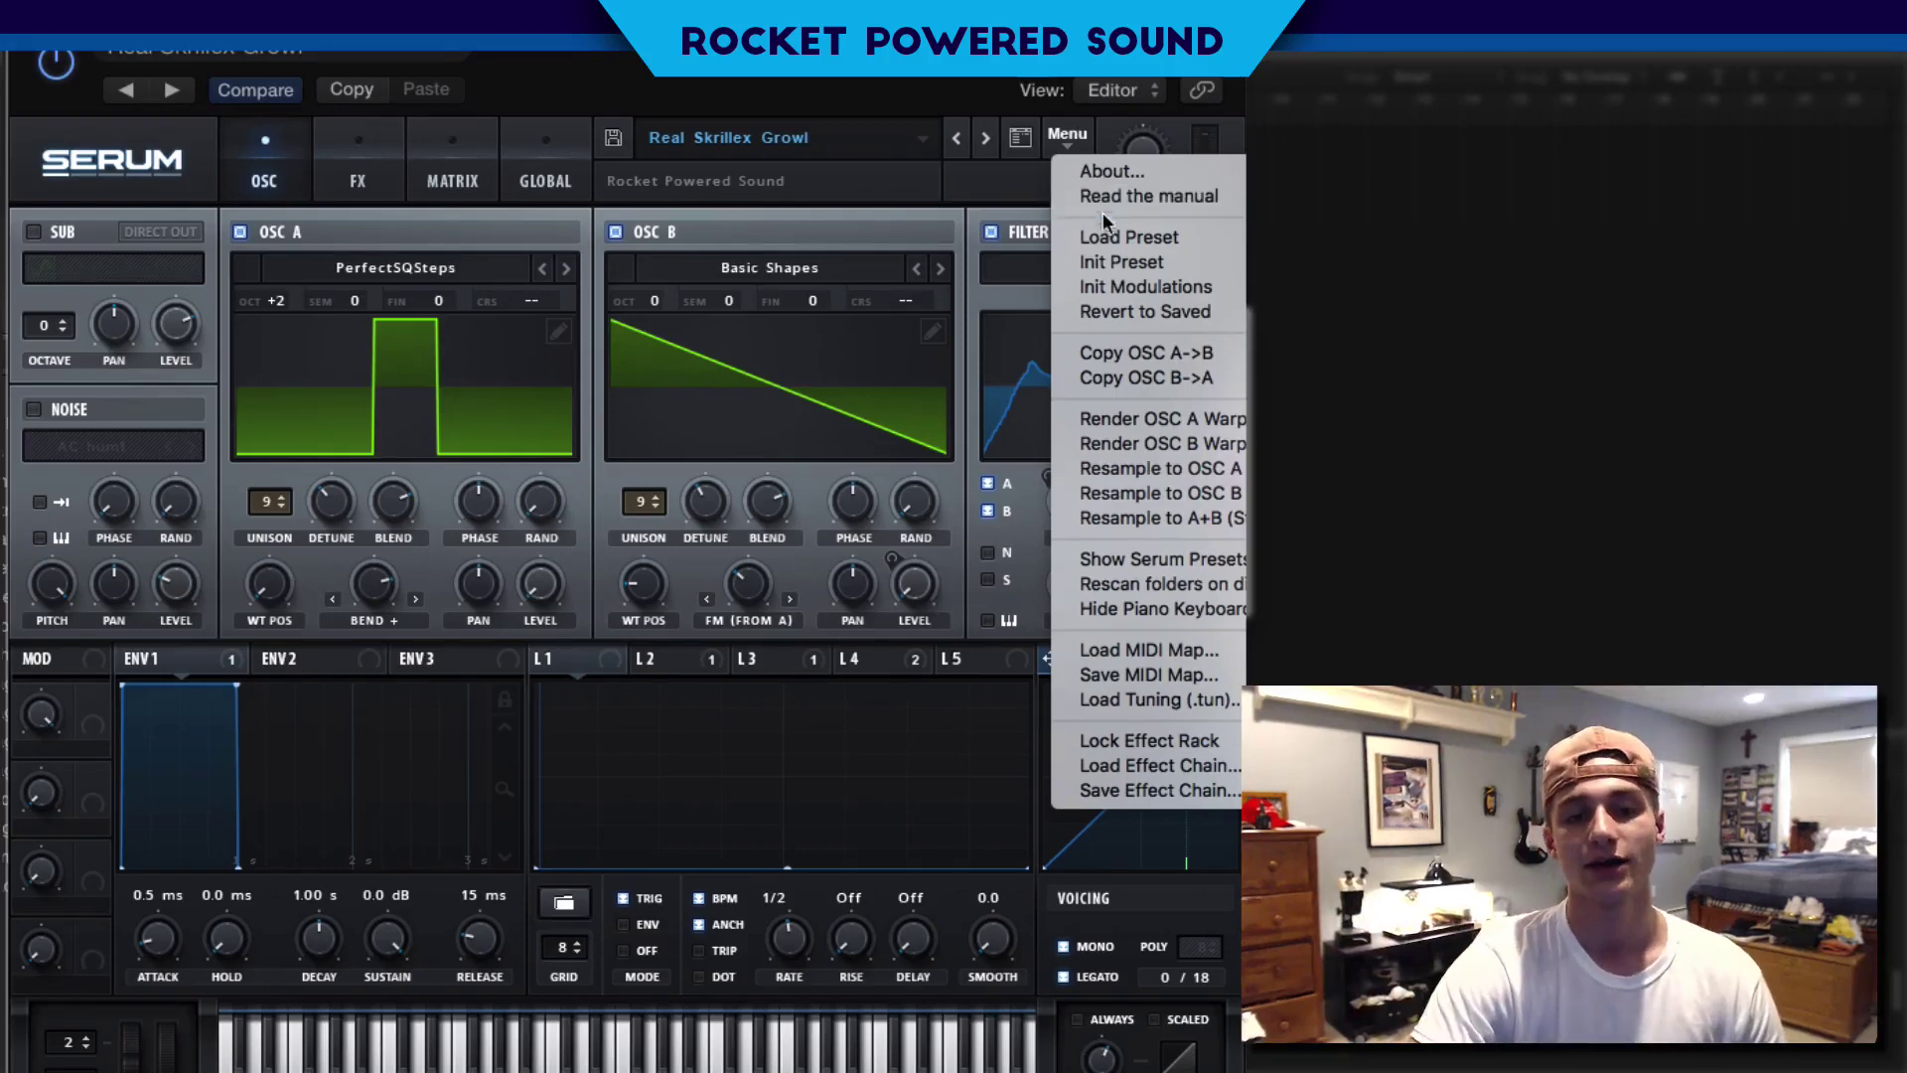
click(1108, 256)
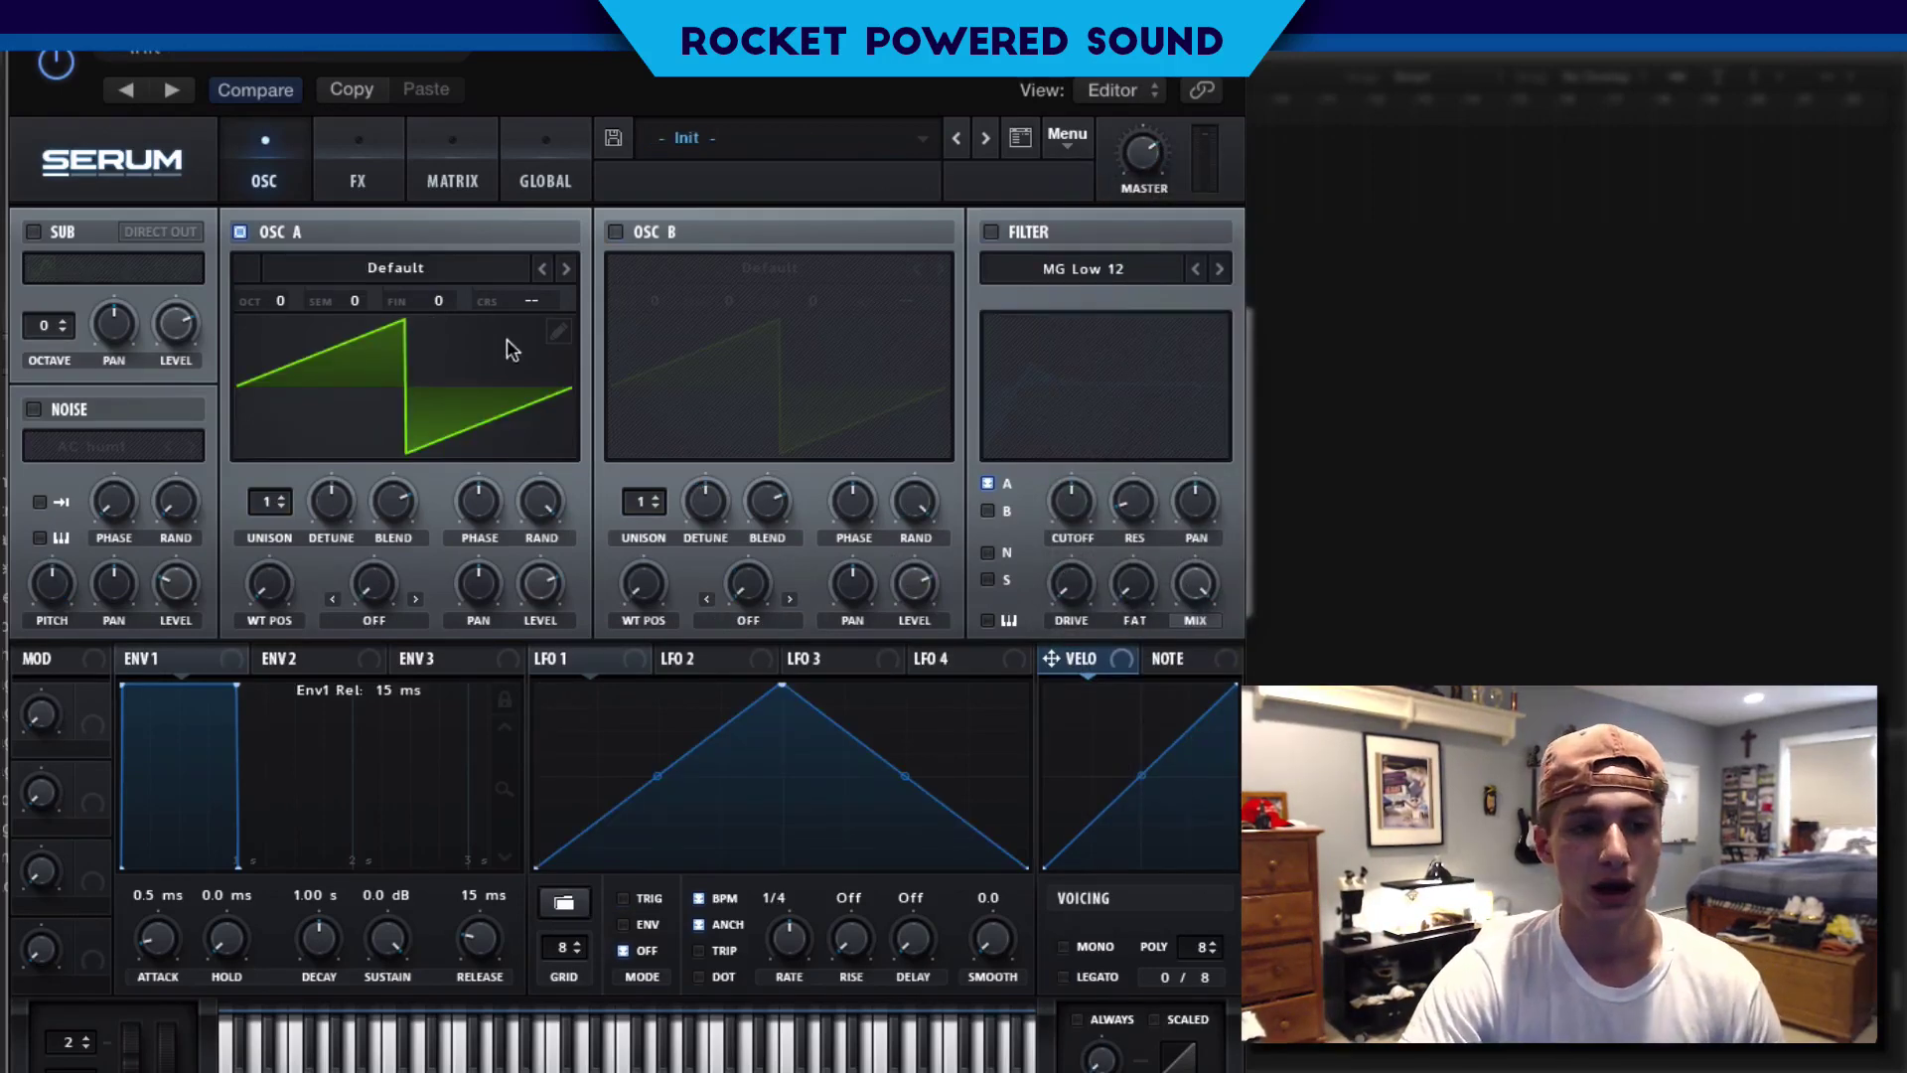
click(440, 286)
mouse_move(469, 316)
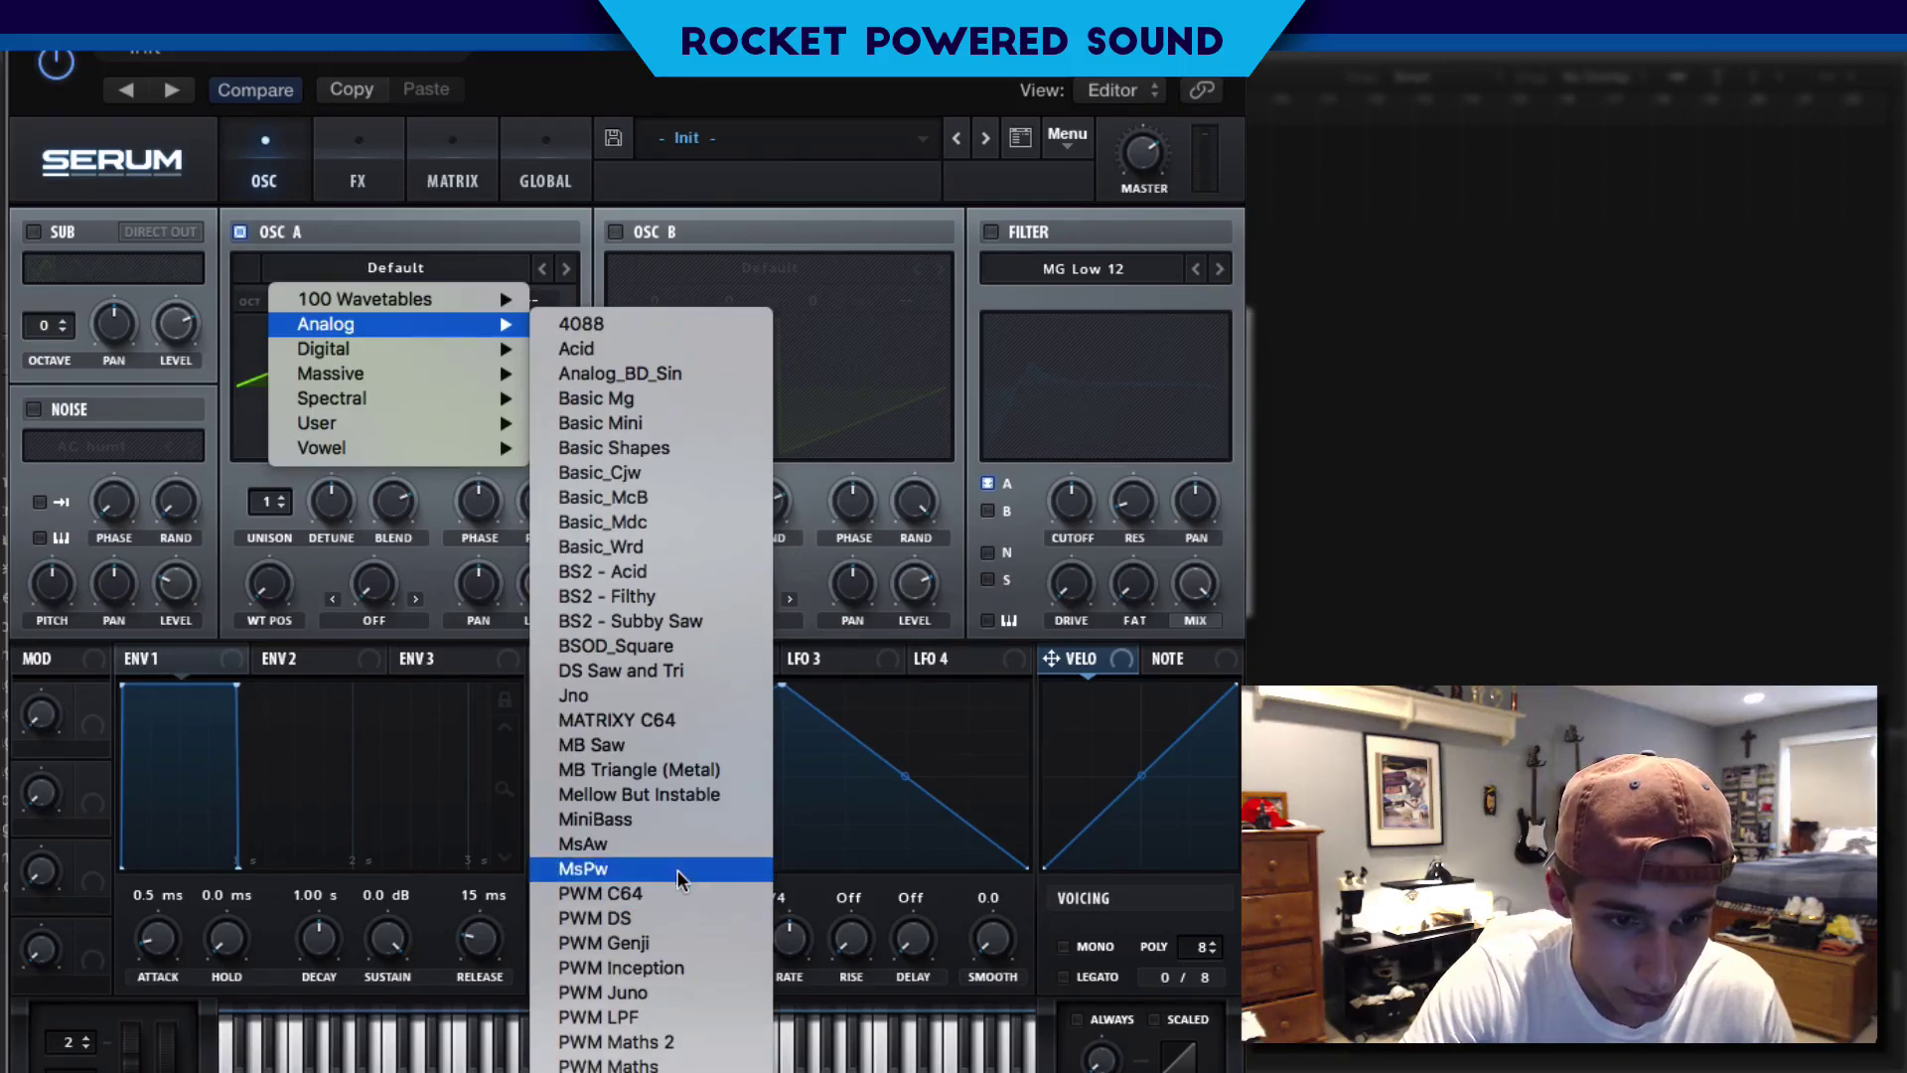
mouse_move(467, 348)
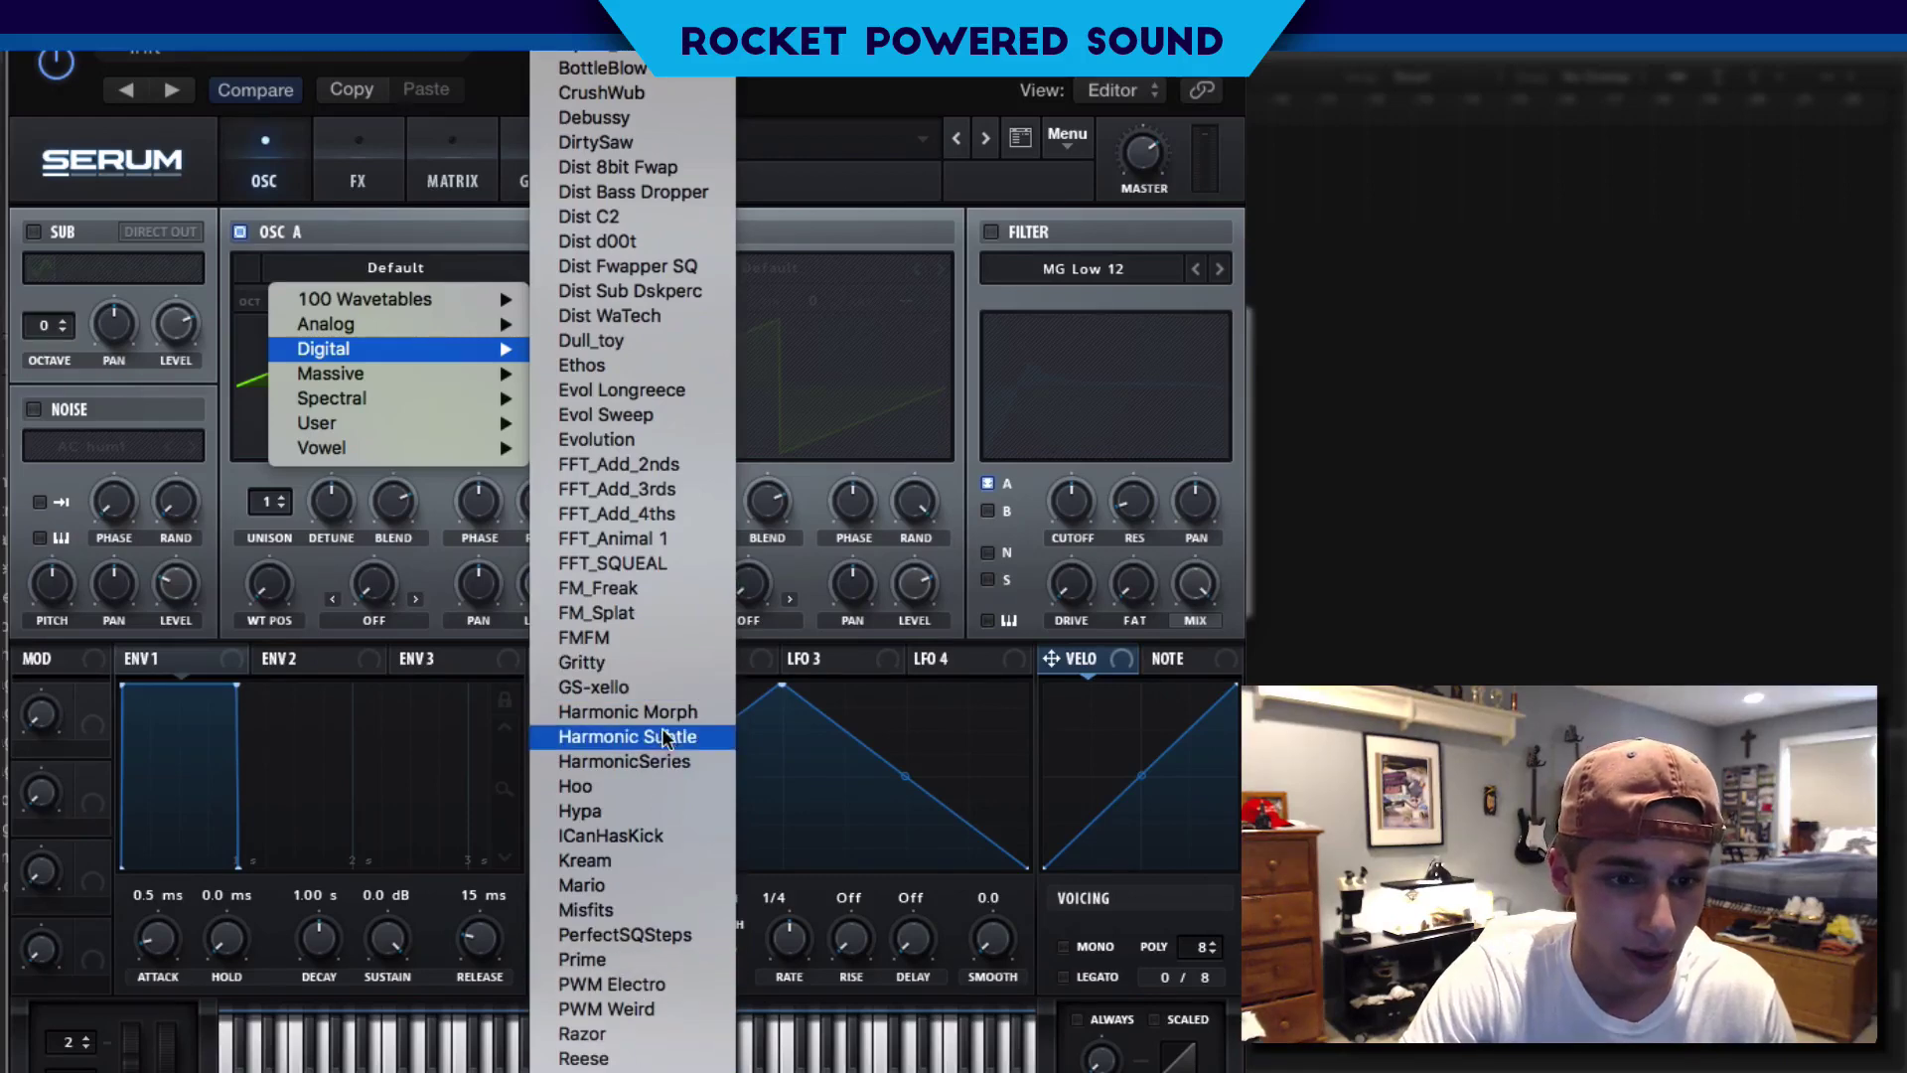
click(667, 934)
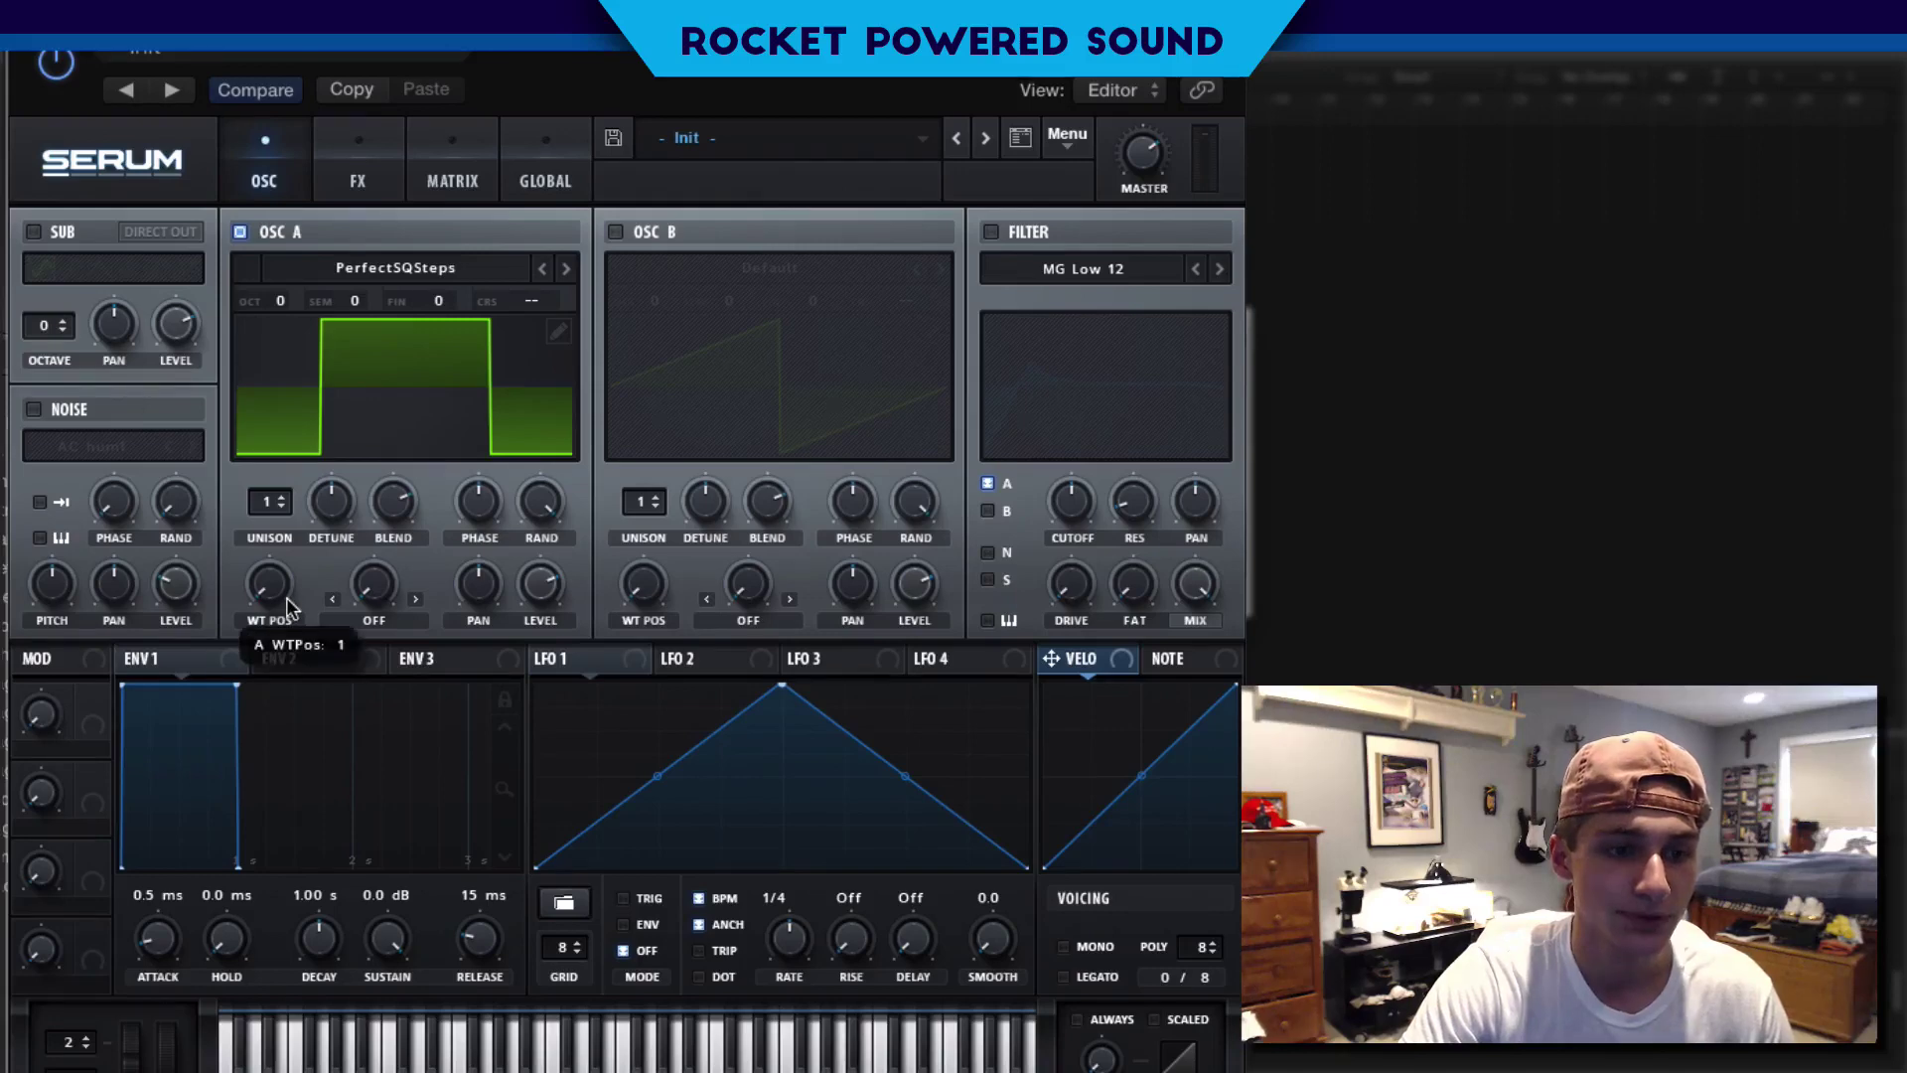
drag(294, 623, 235, 619)
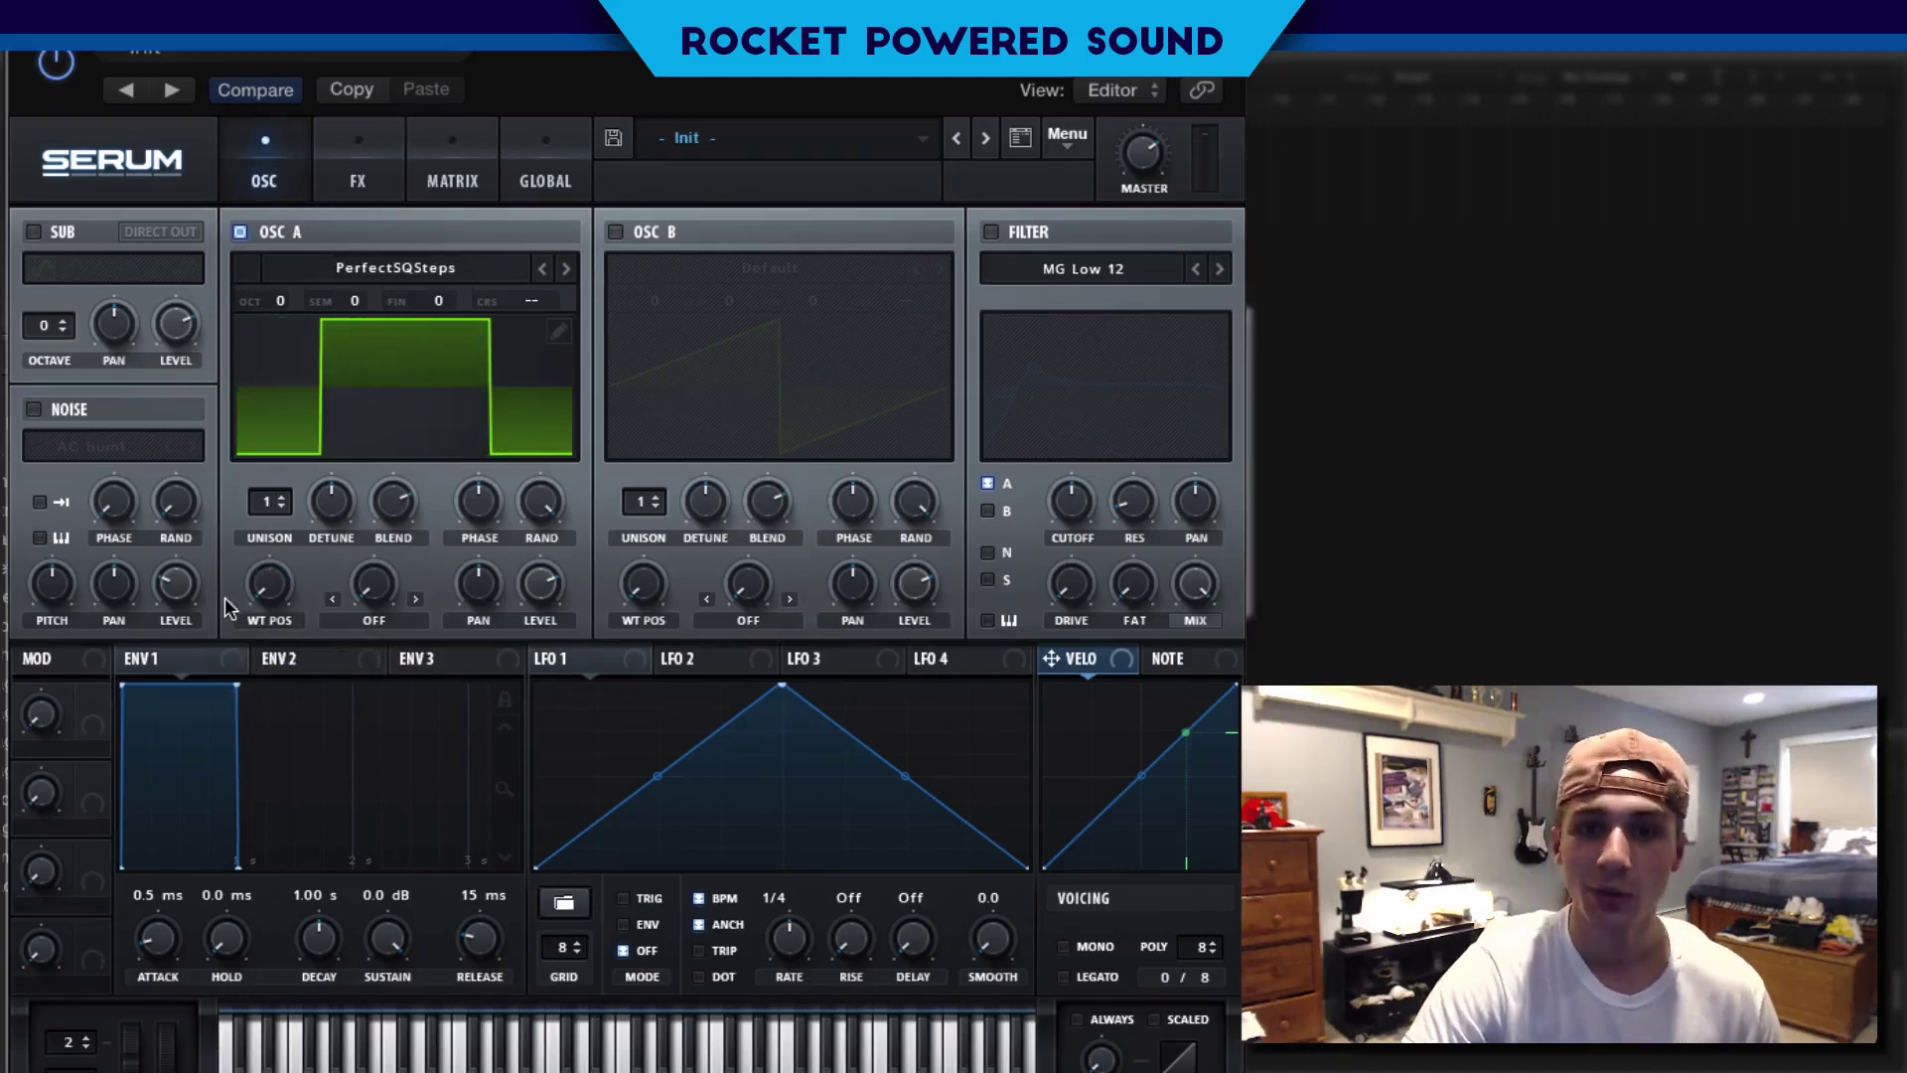
Enable oscillator B, load the Analog wavetable Basic Shapes, and raise its wavetable position to the sawtooth shape
click(613, 235)
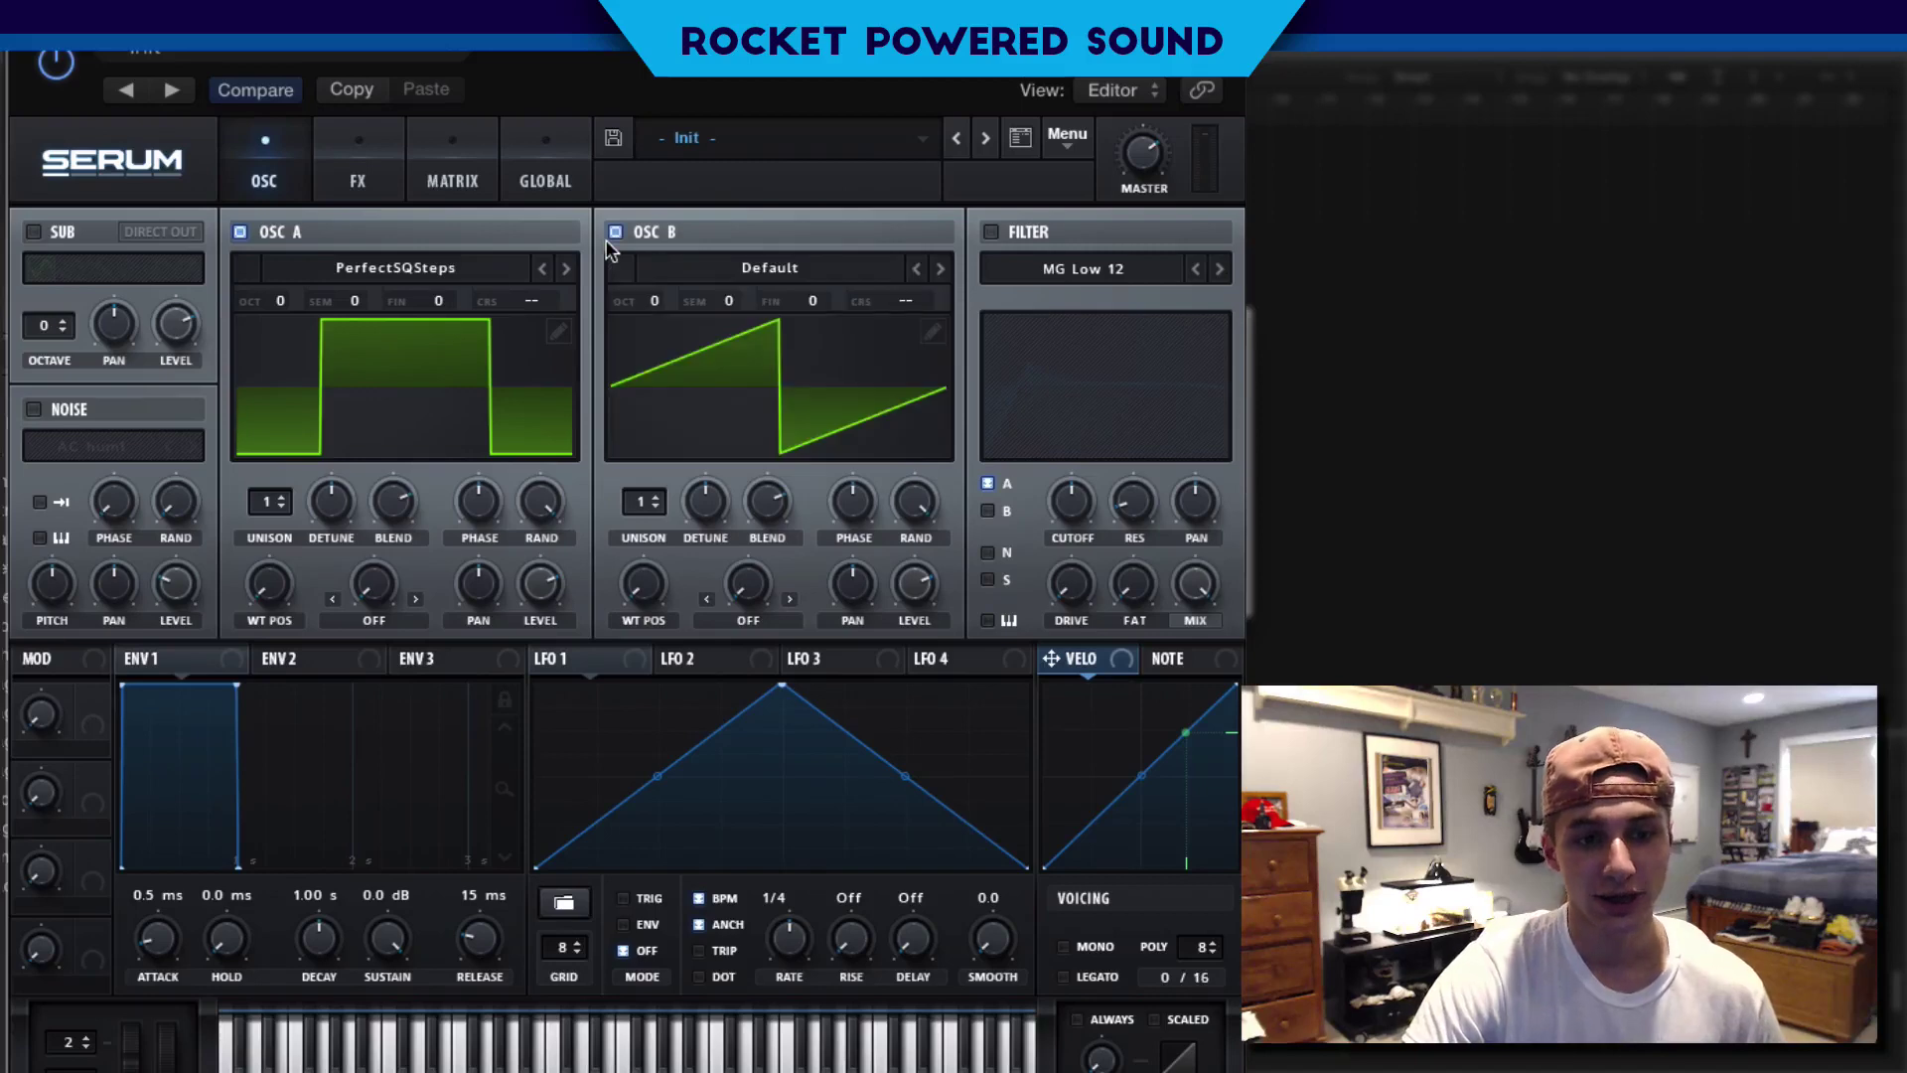
click(825, 264)
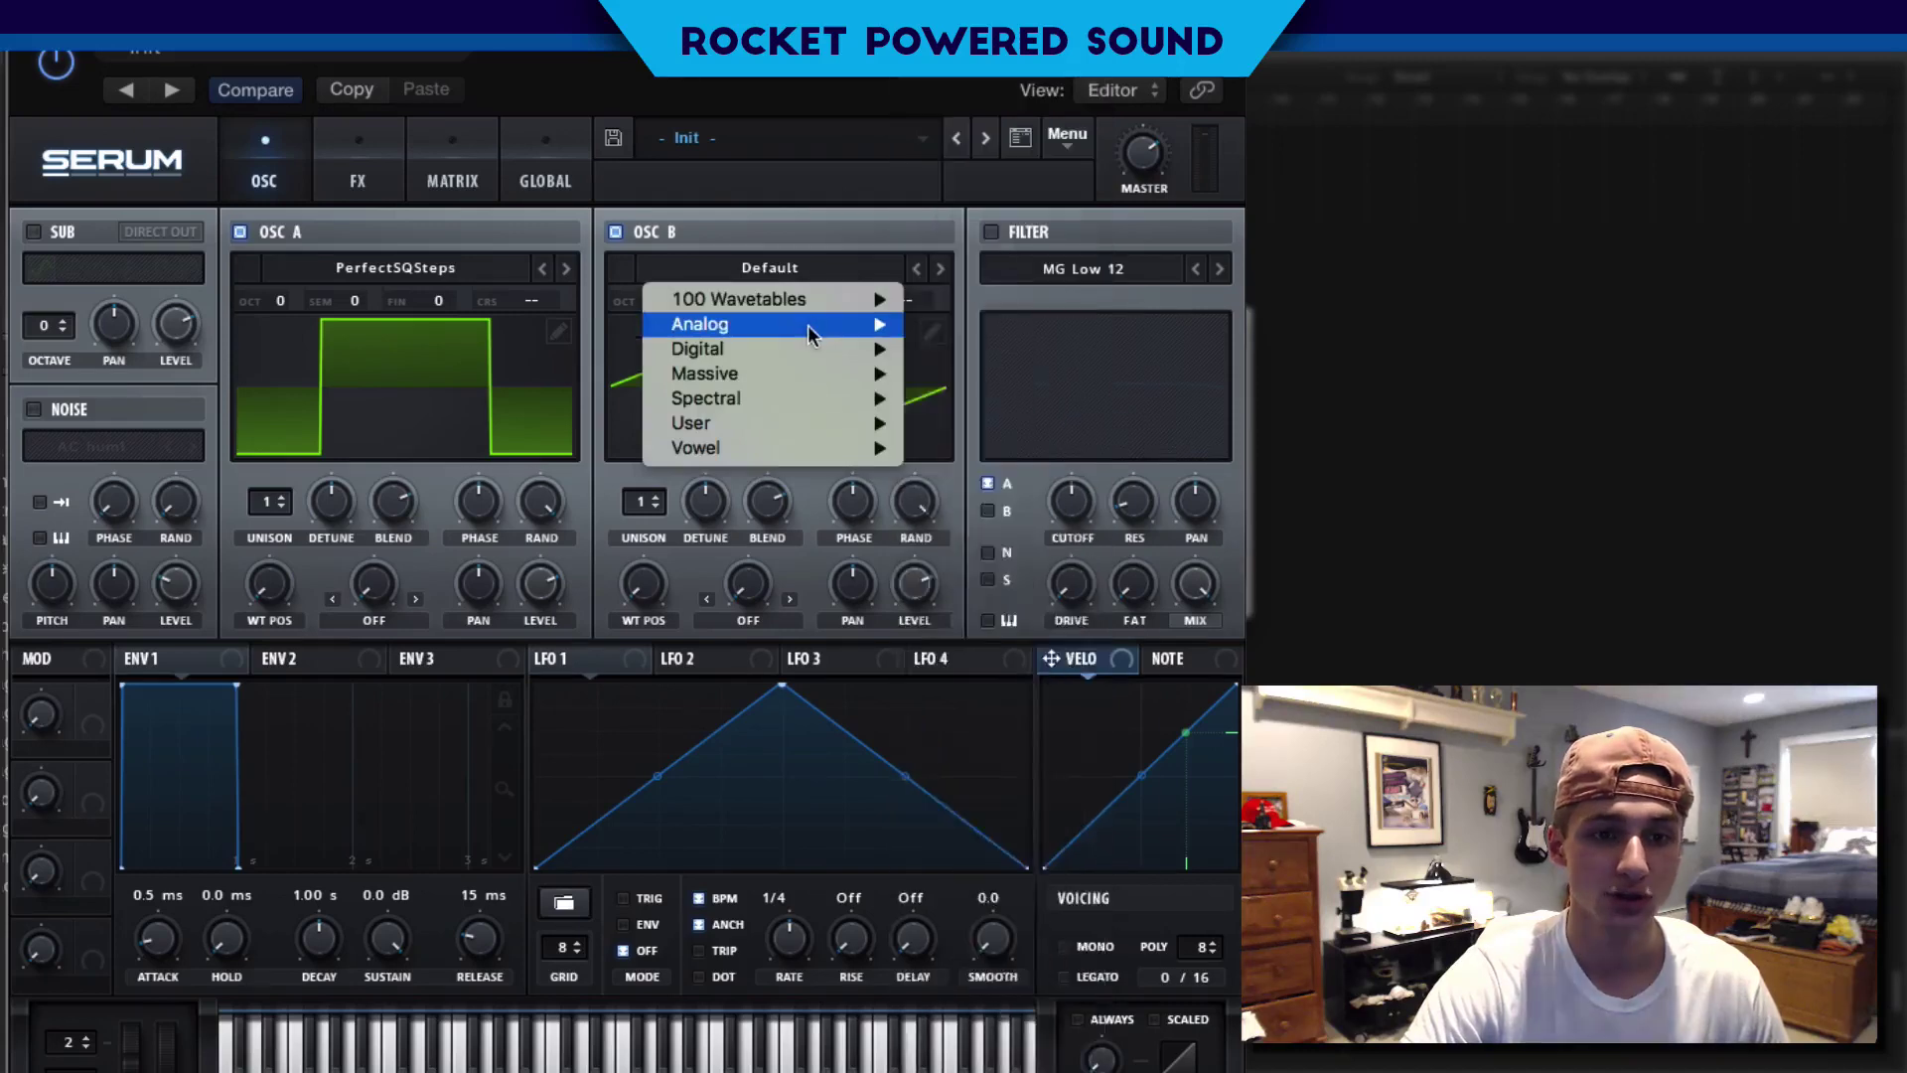
mouse_move(809, 327)
click(1028, 447)
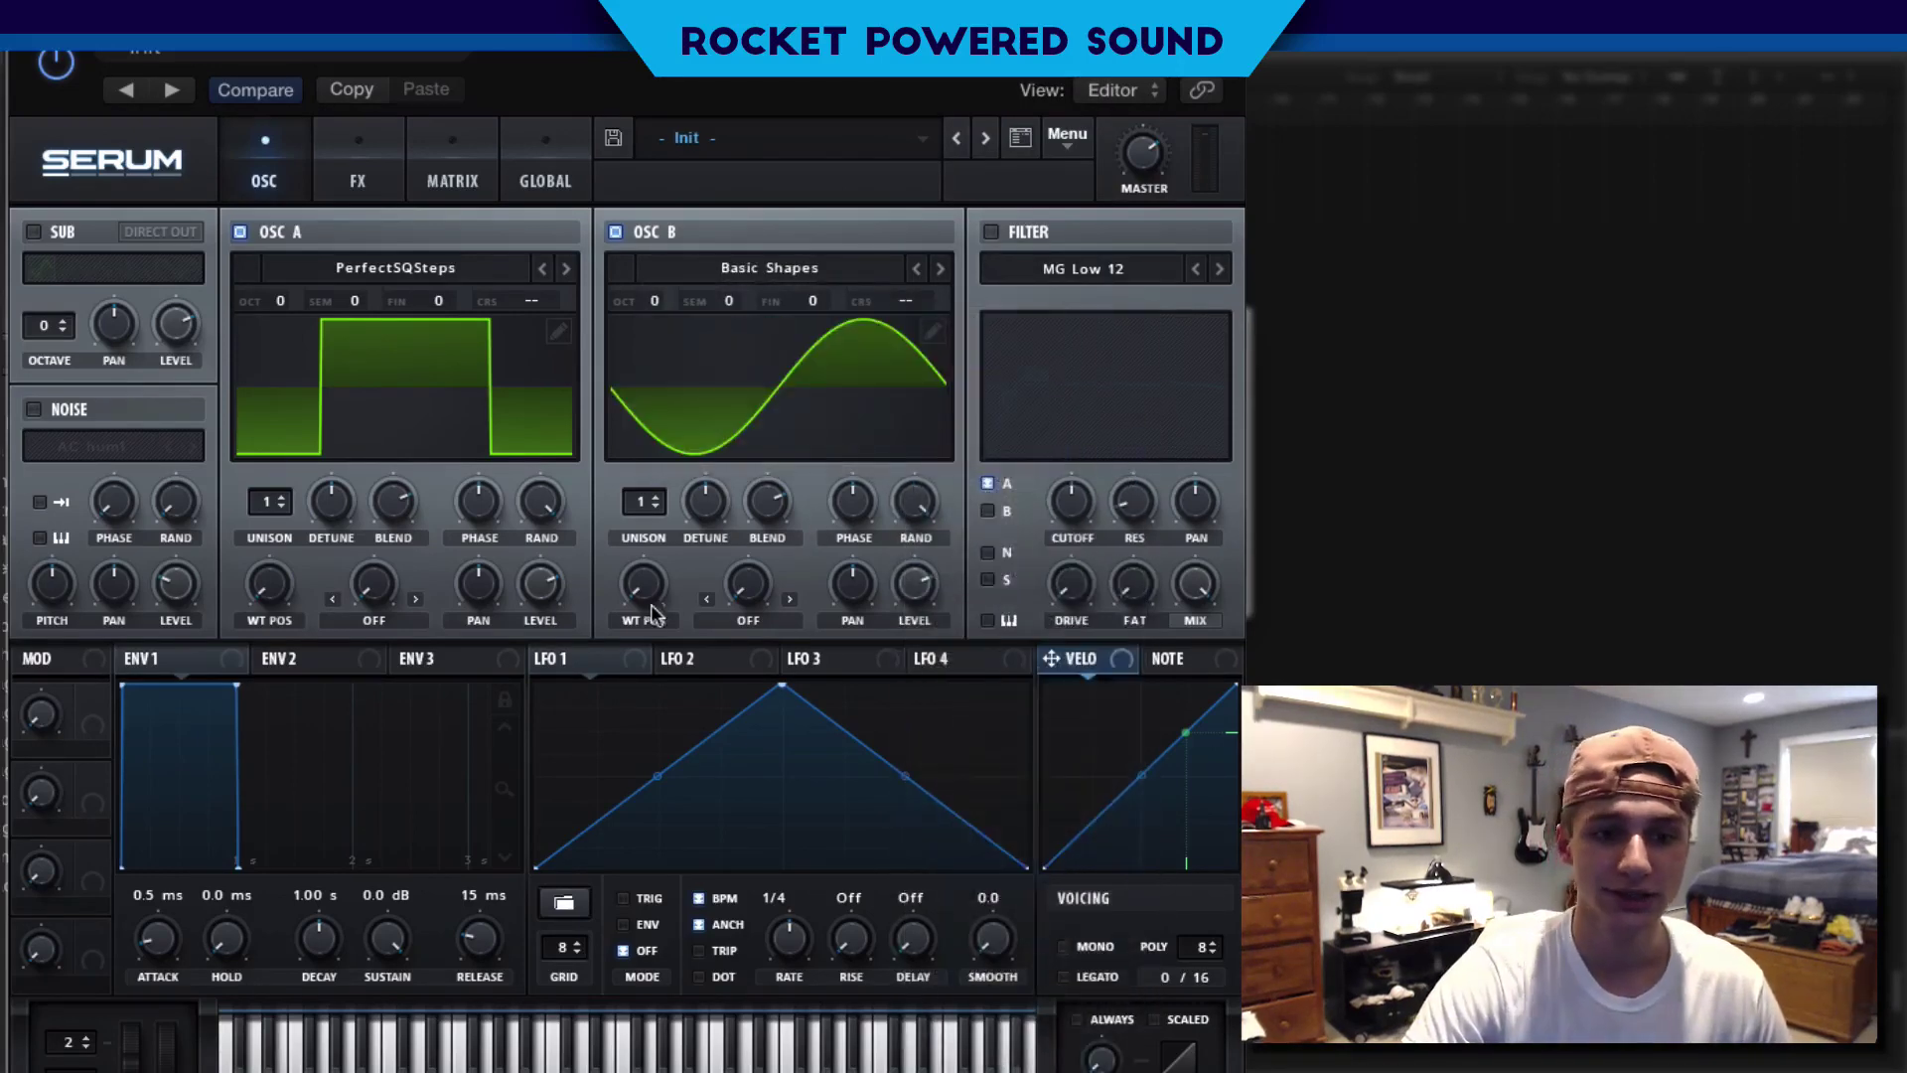
drag(652, 604, 660, 547)
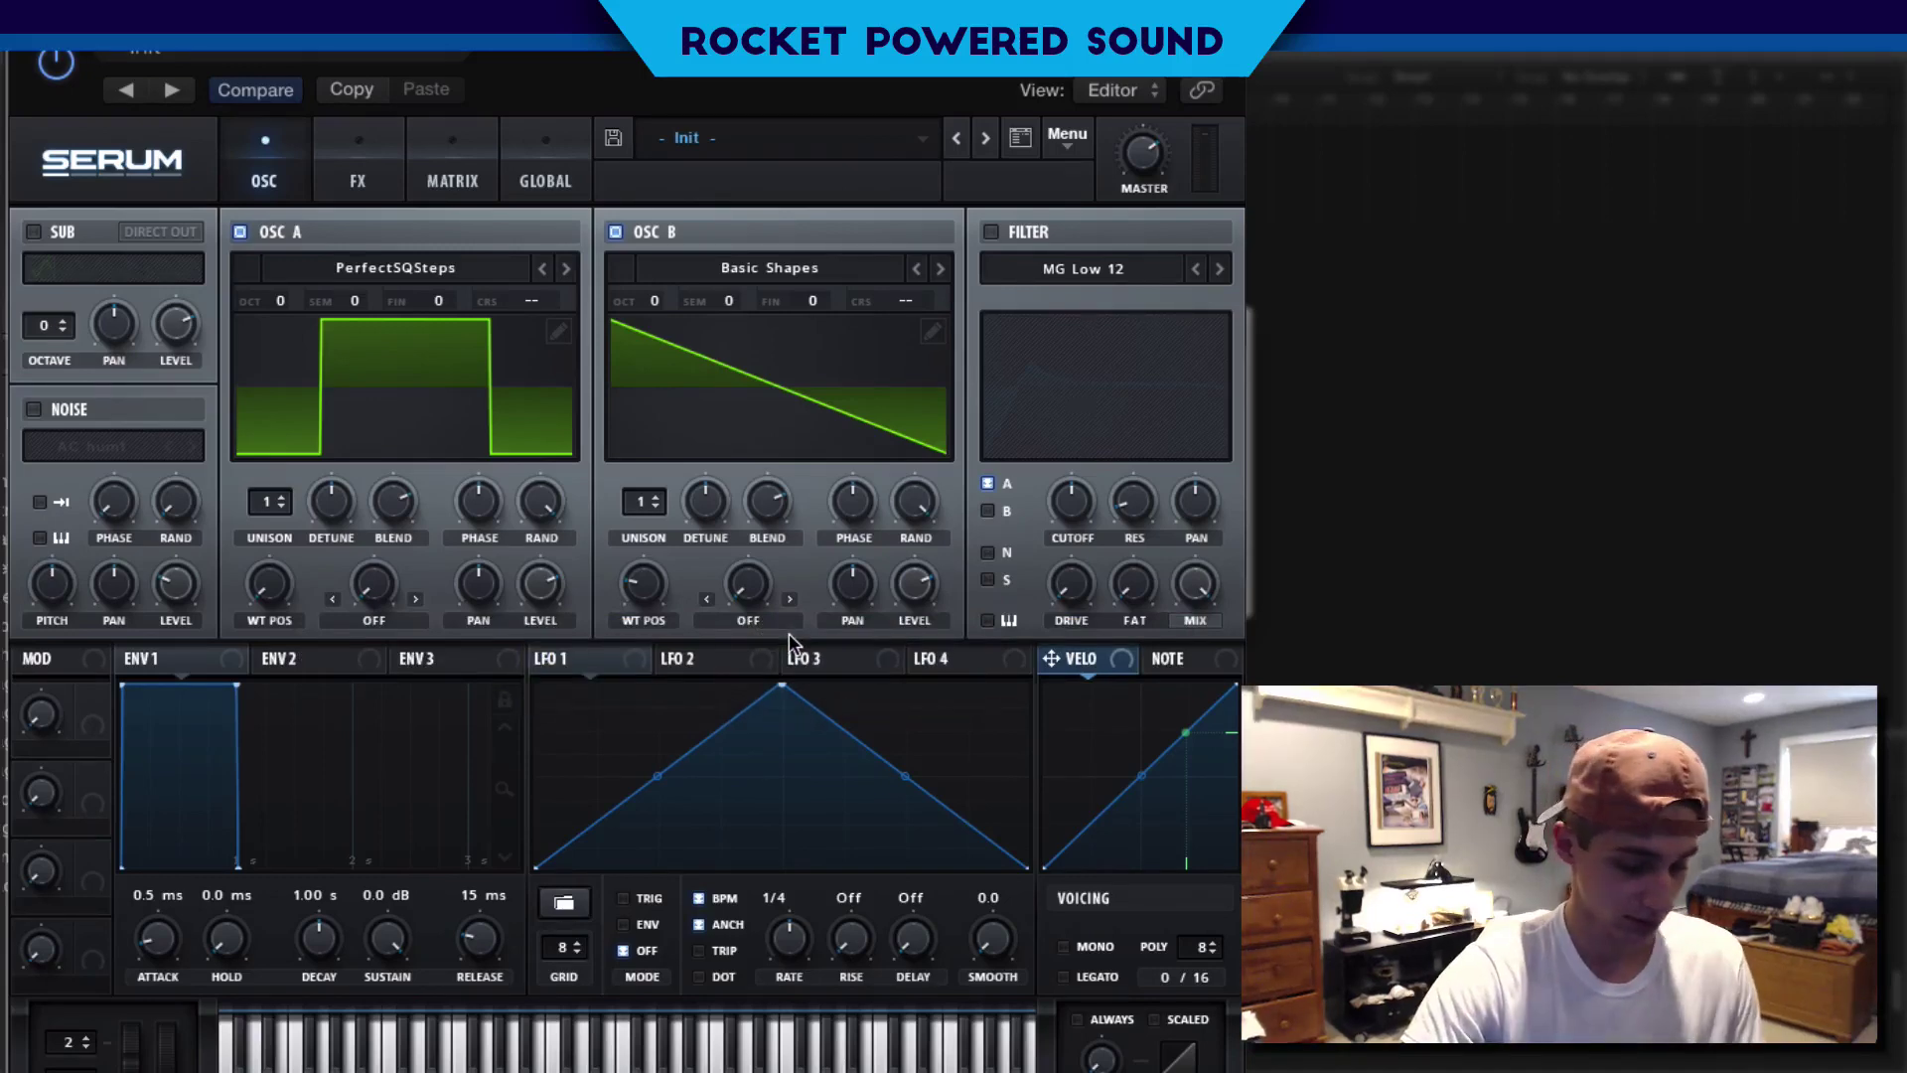
mouse_move(643, 594)
mouse_down()
mouse_move(661, 510)
mouse_move(616, 522)
mouse_move(629, 624)
mouse_up()
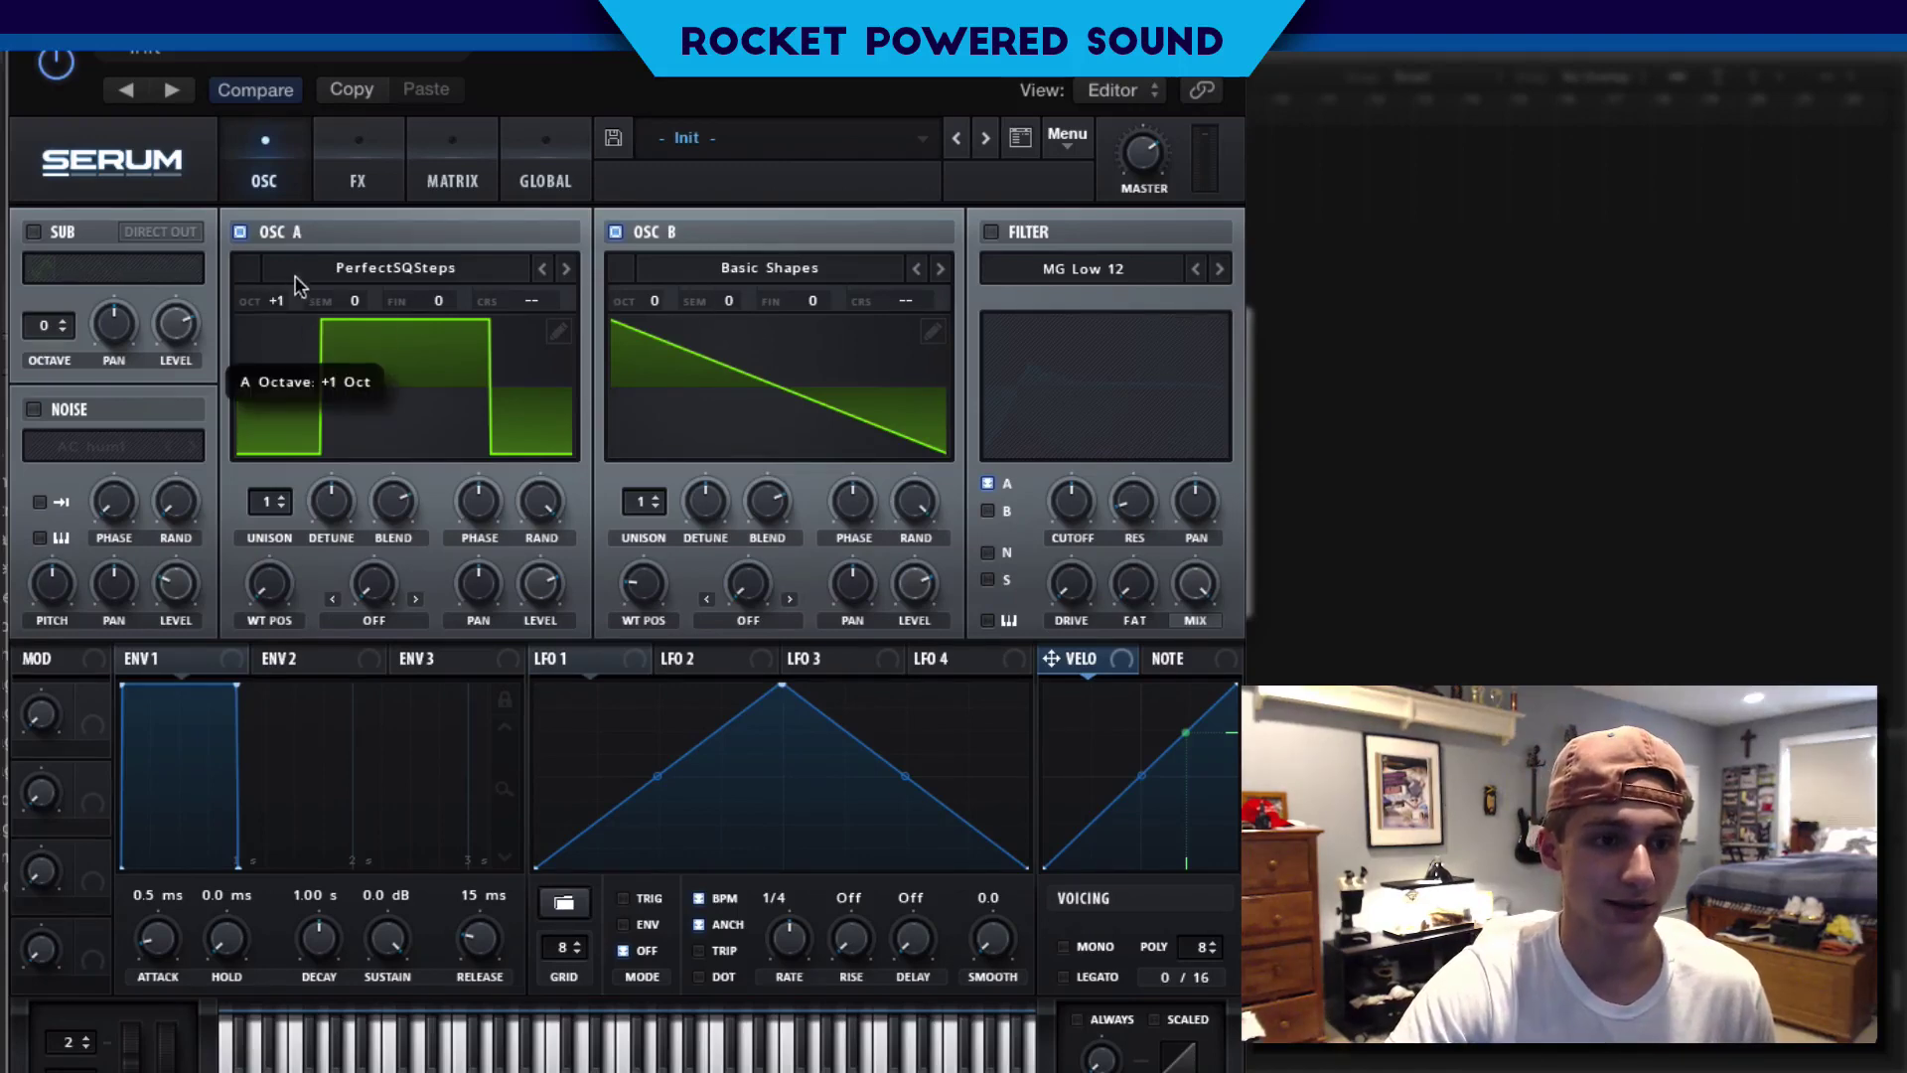
Set oscillator B's warp to FM (From A) at about 33% and turn oscillator A's level down to zero
drag(307, 234, 300, 298)
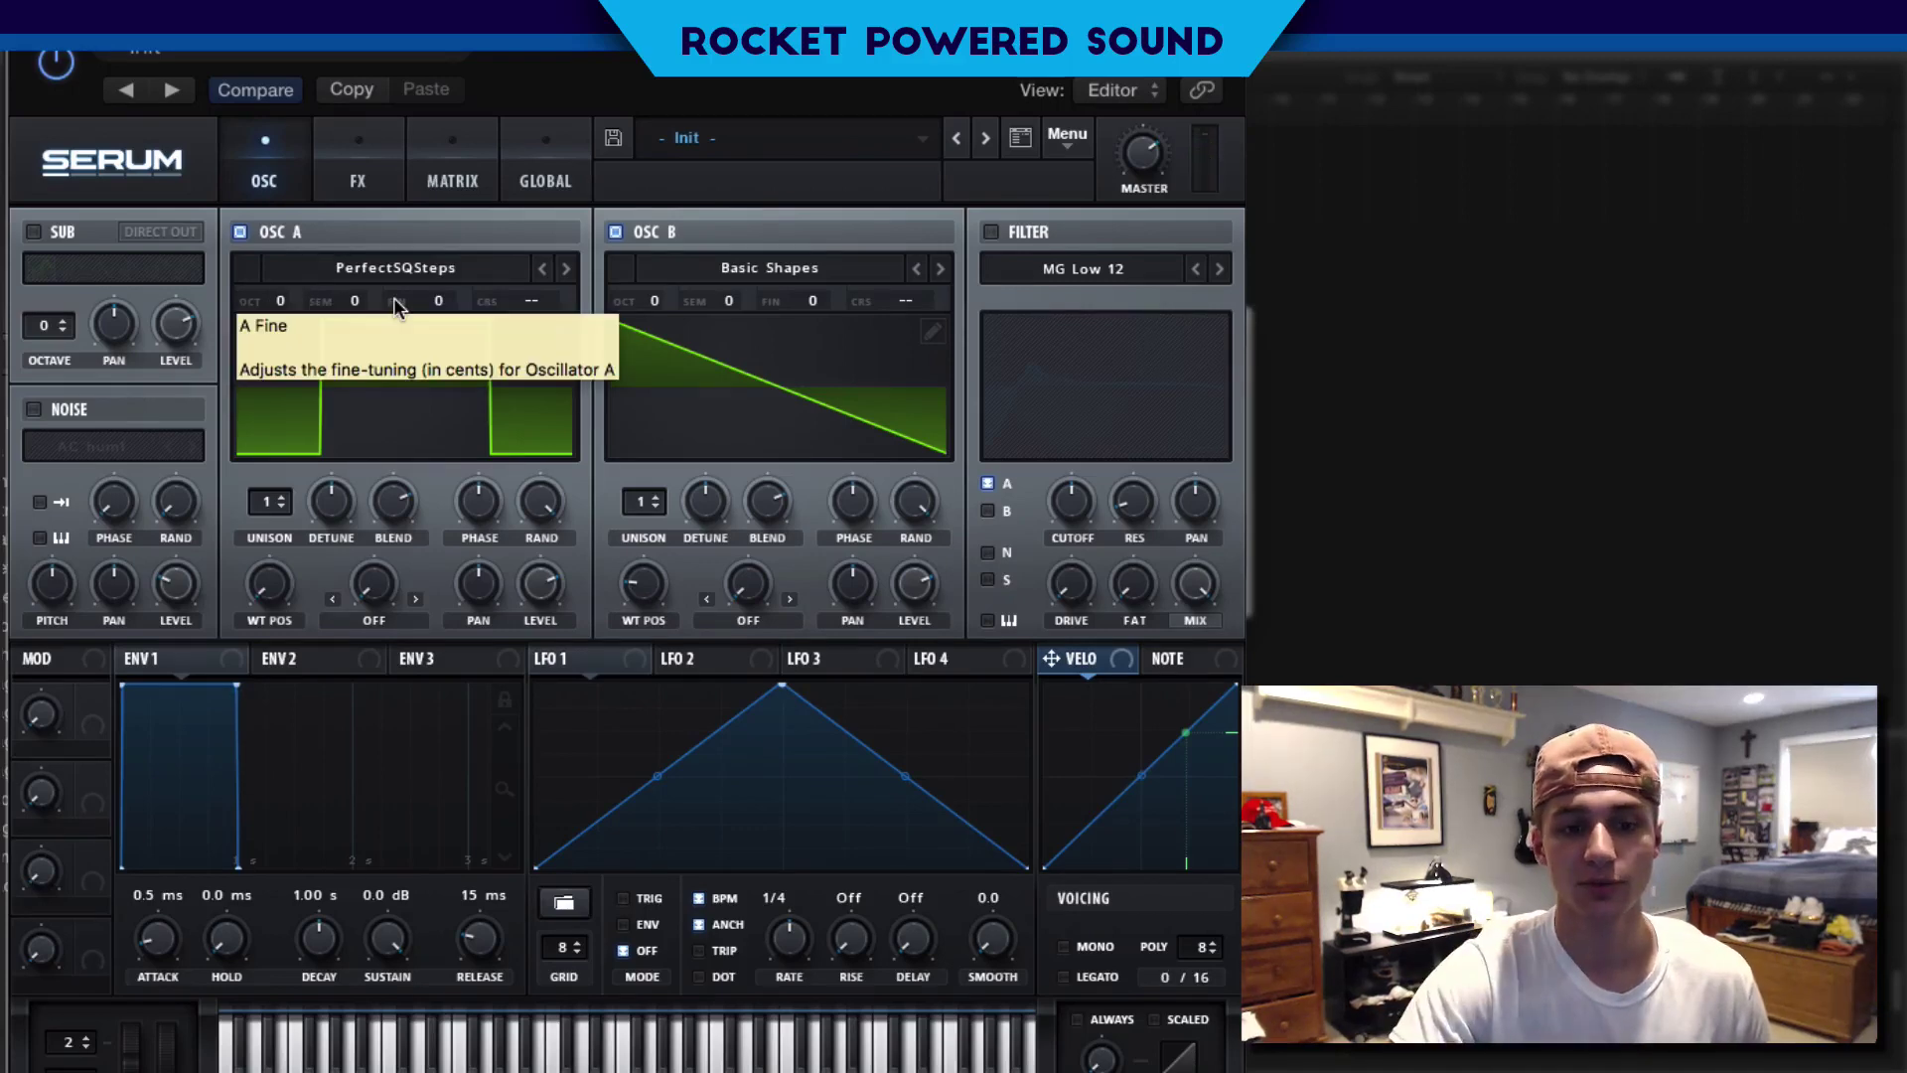
click(748, 619)
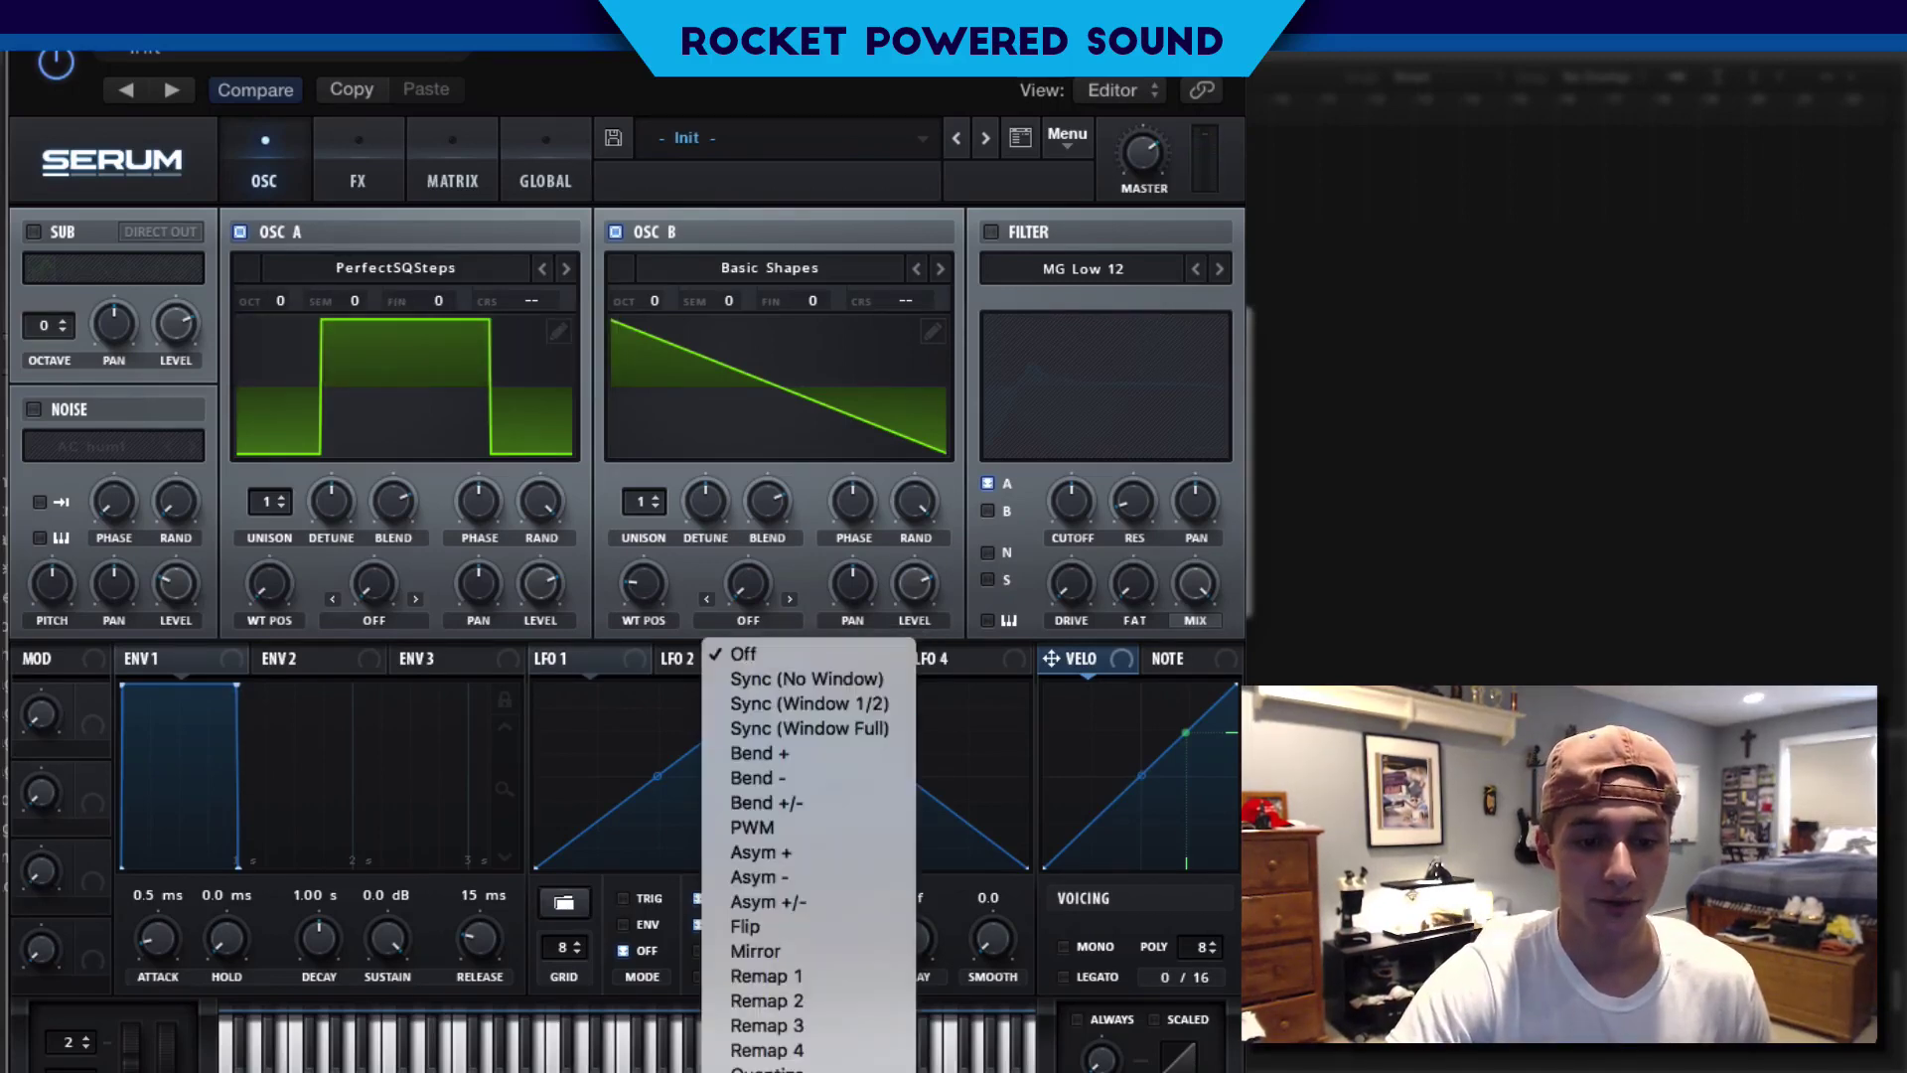
click(789, 921)
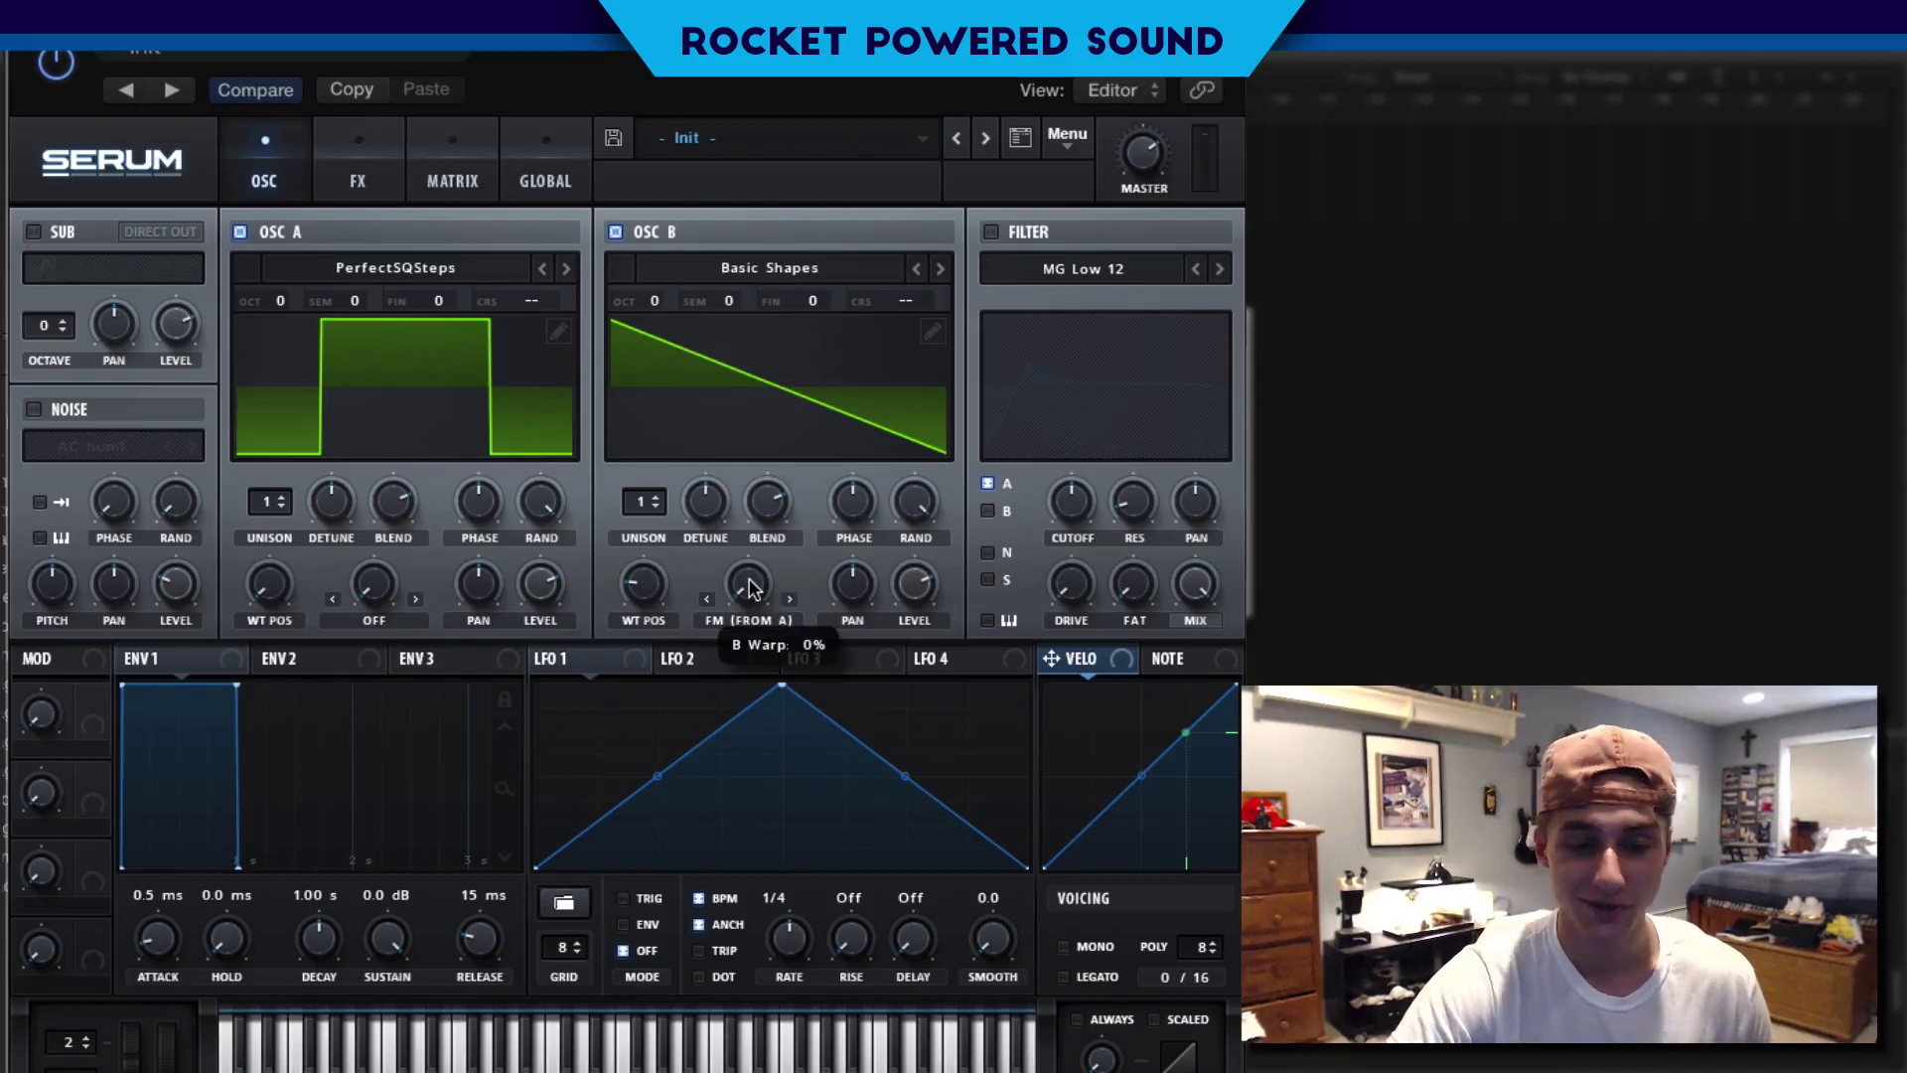
drag(750, 588, 785, 427)
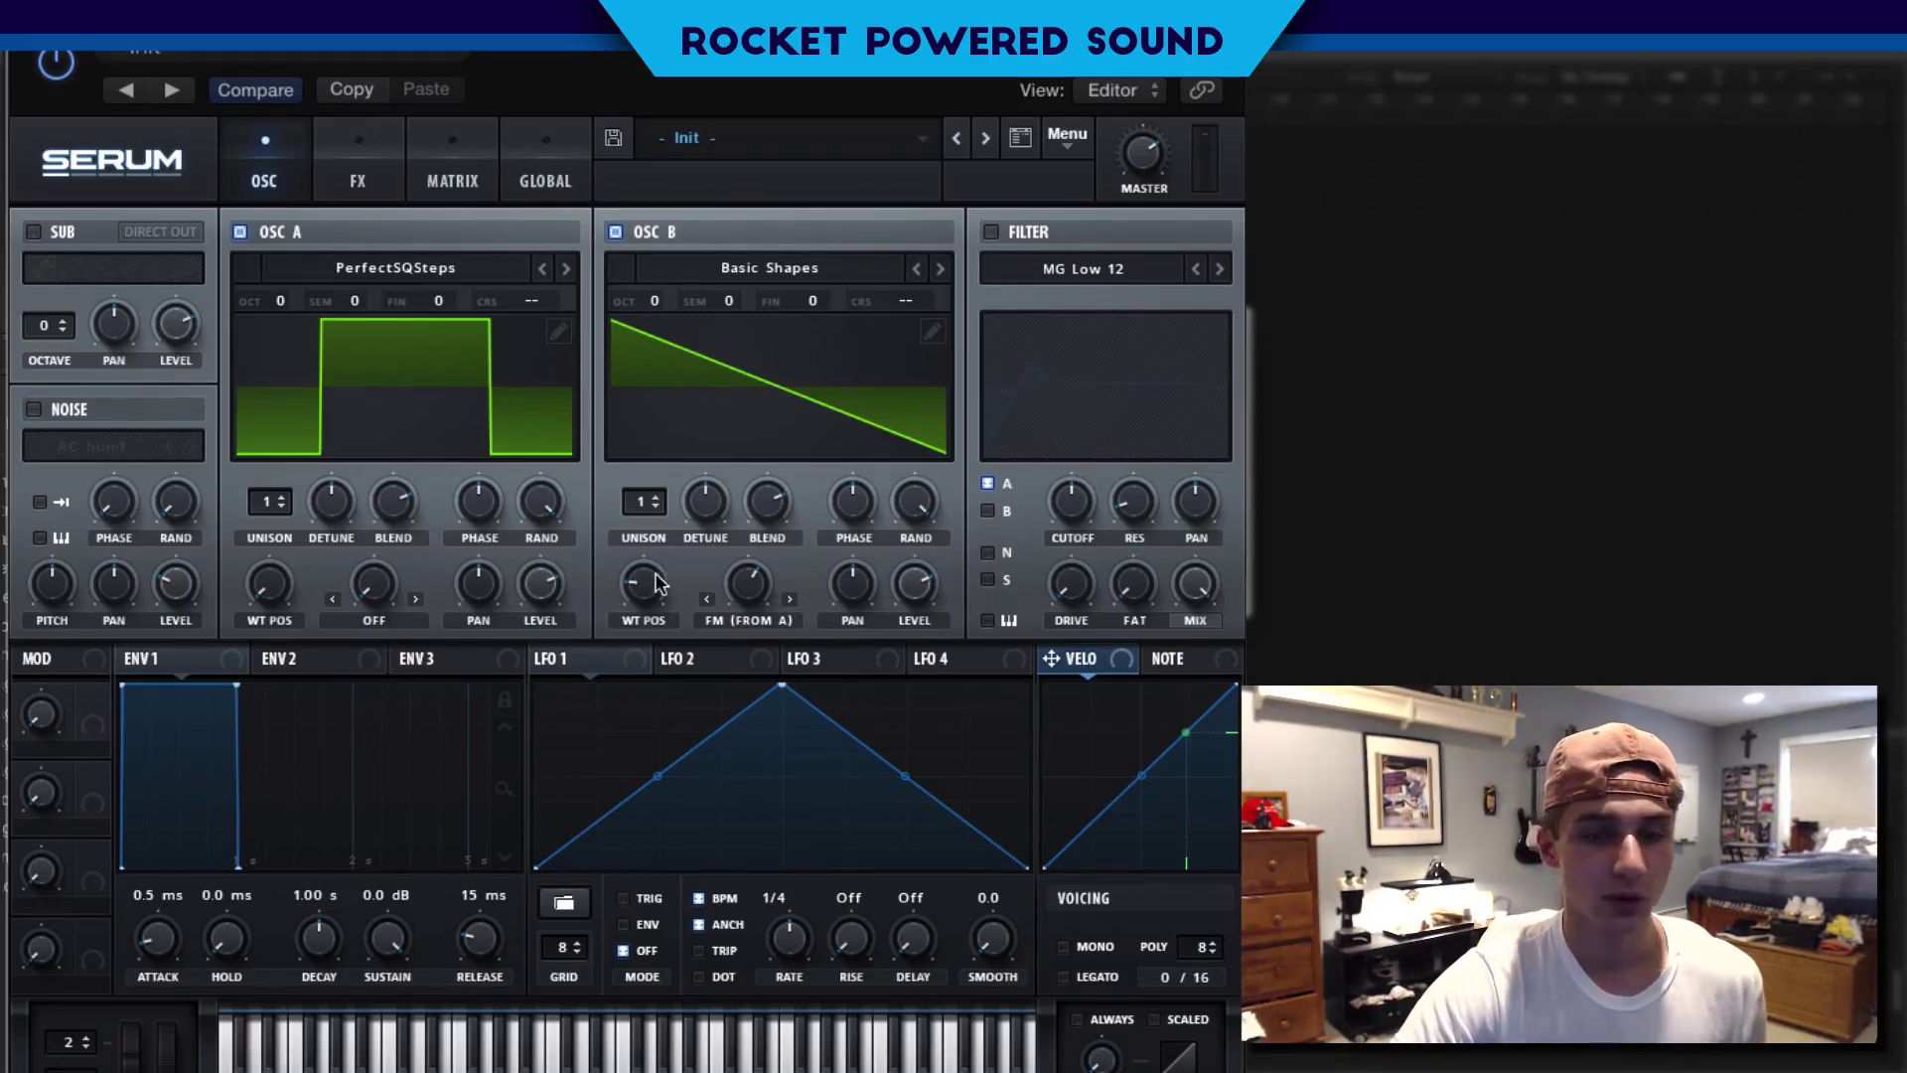
click(553, 583)
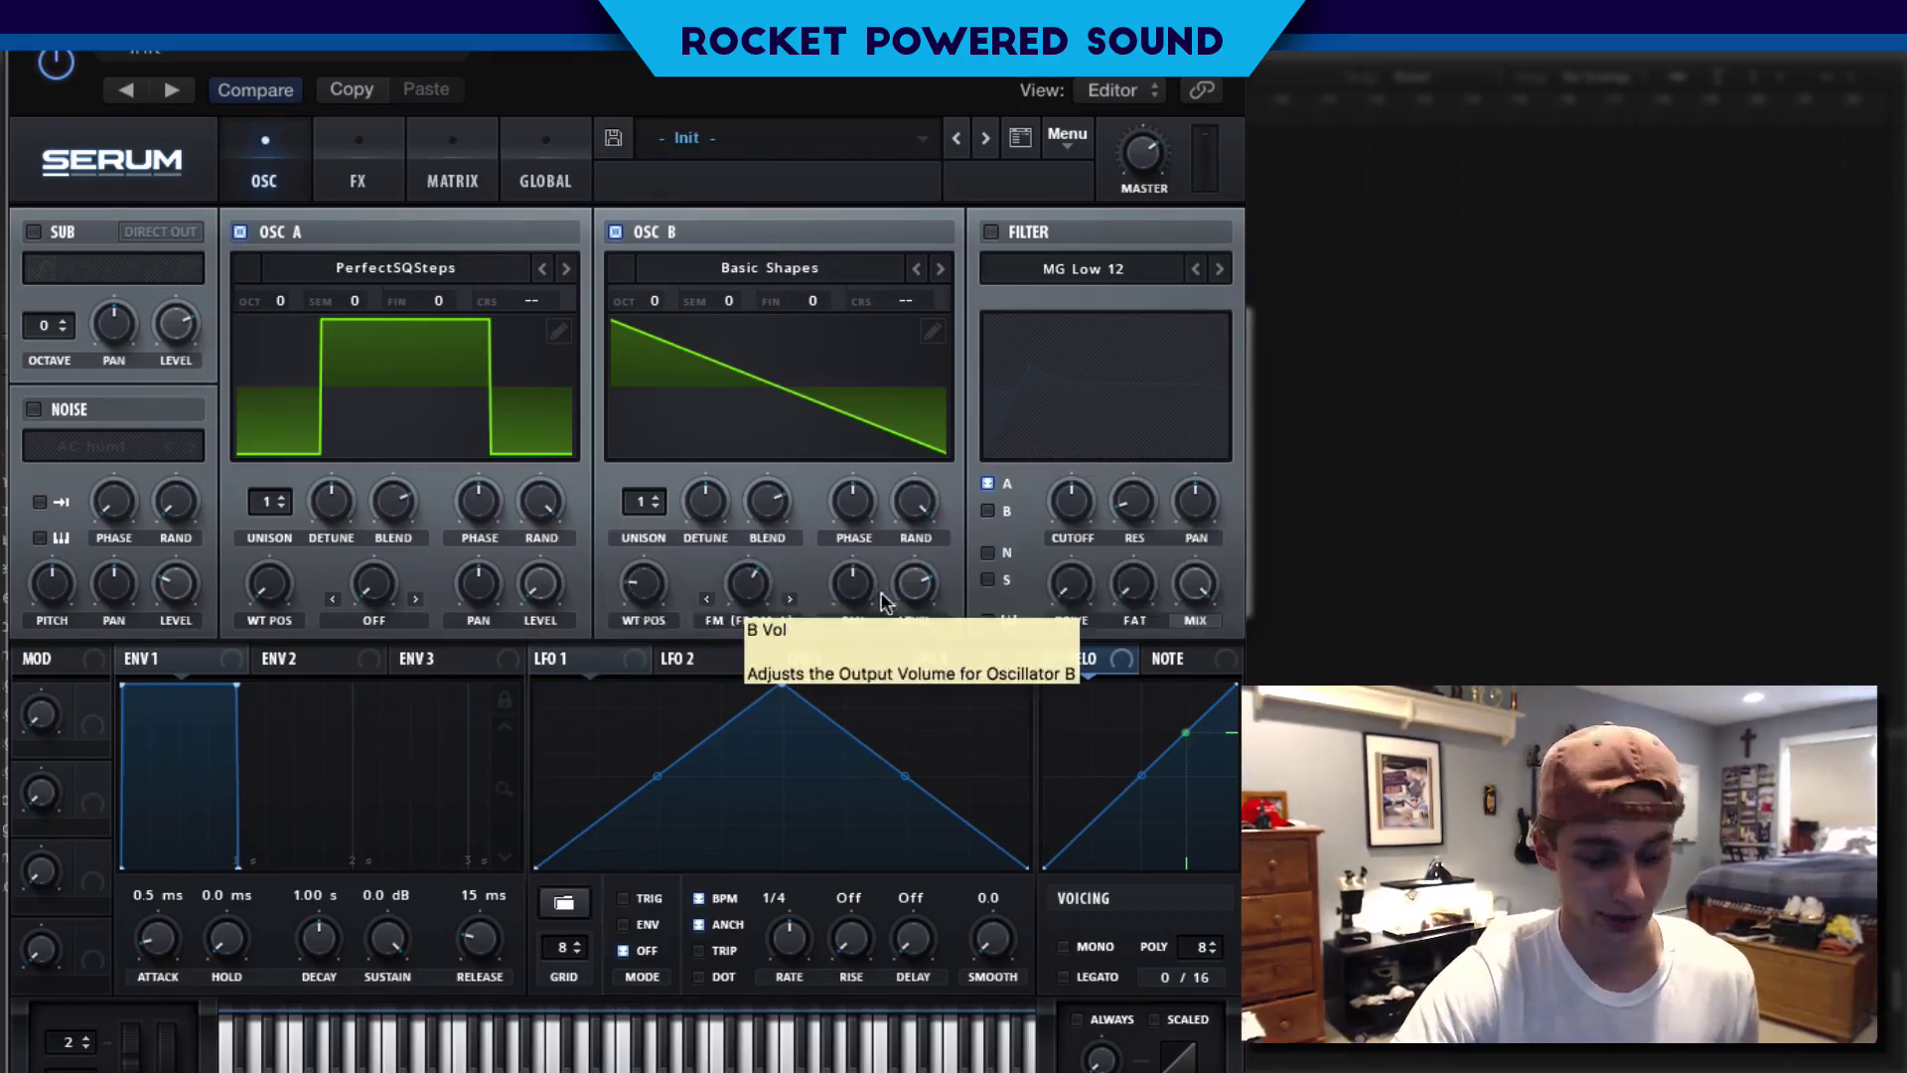
click(743, 593)
drag(743, 593, 658, 556)
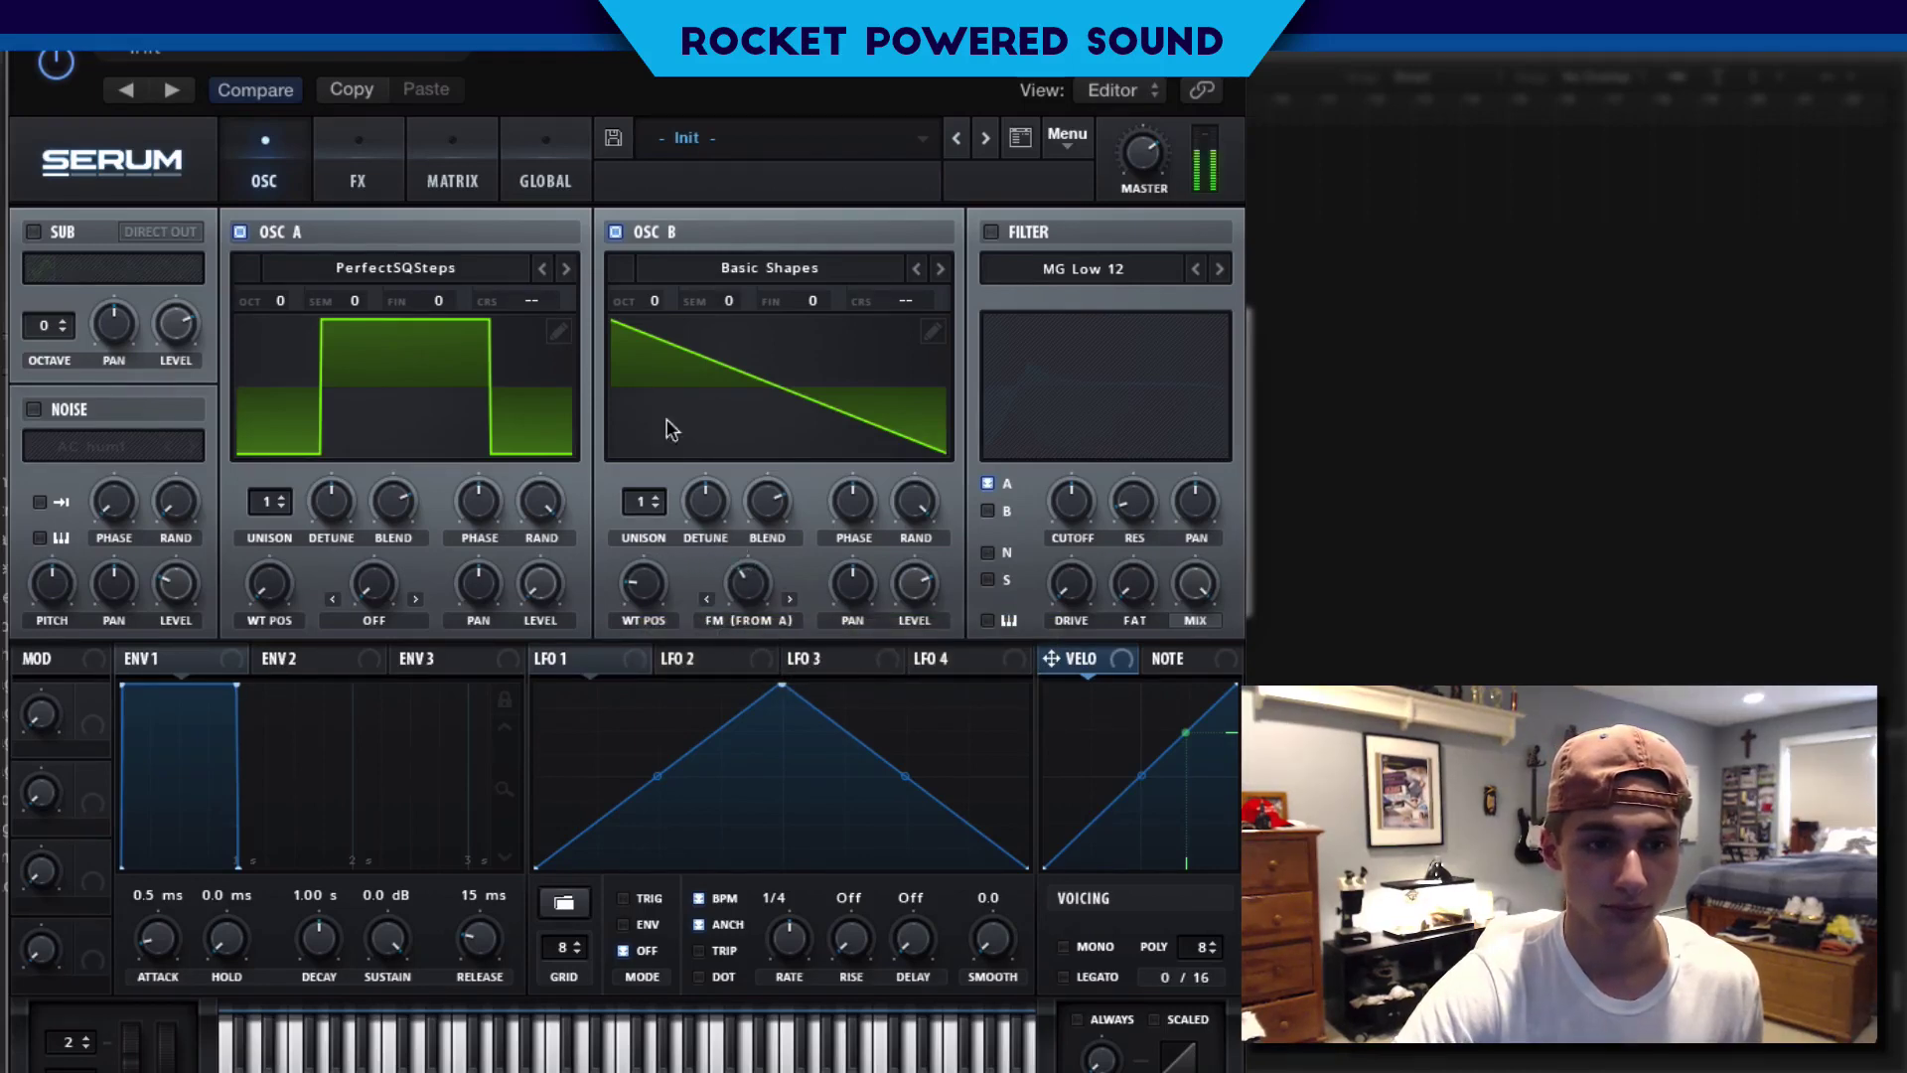
Set oscillator A's octave to +2 and give both oscillators 9 unison voices
drag(287, 290, 290, 242)
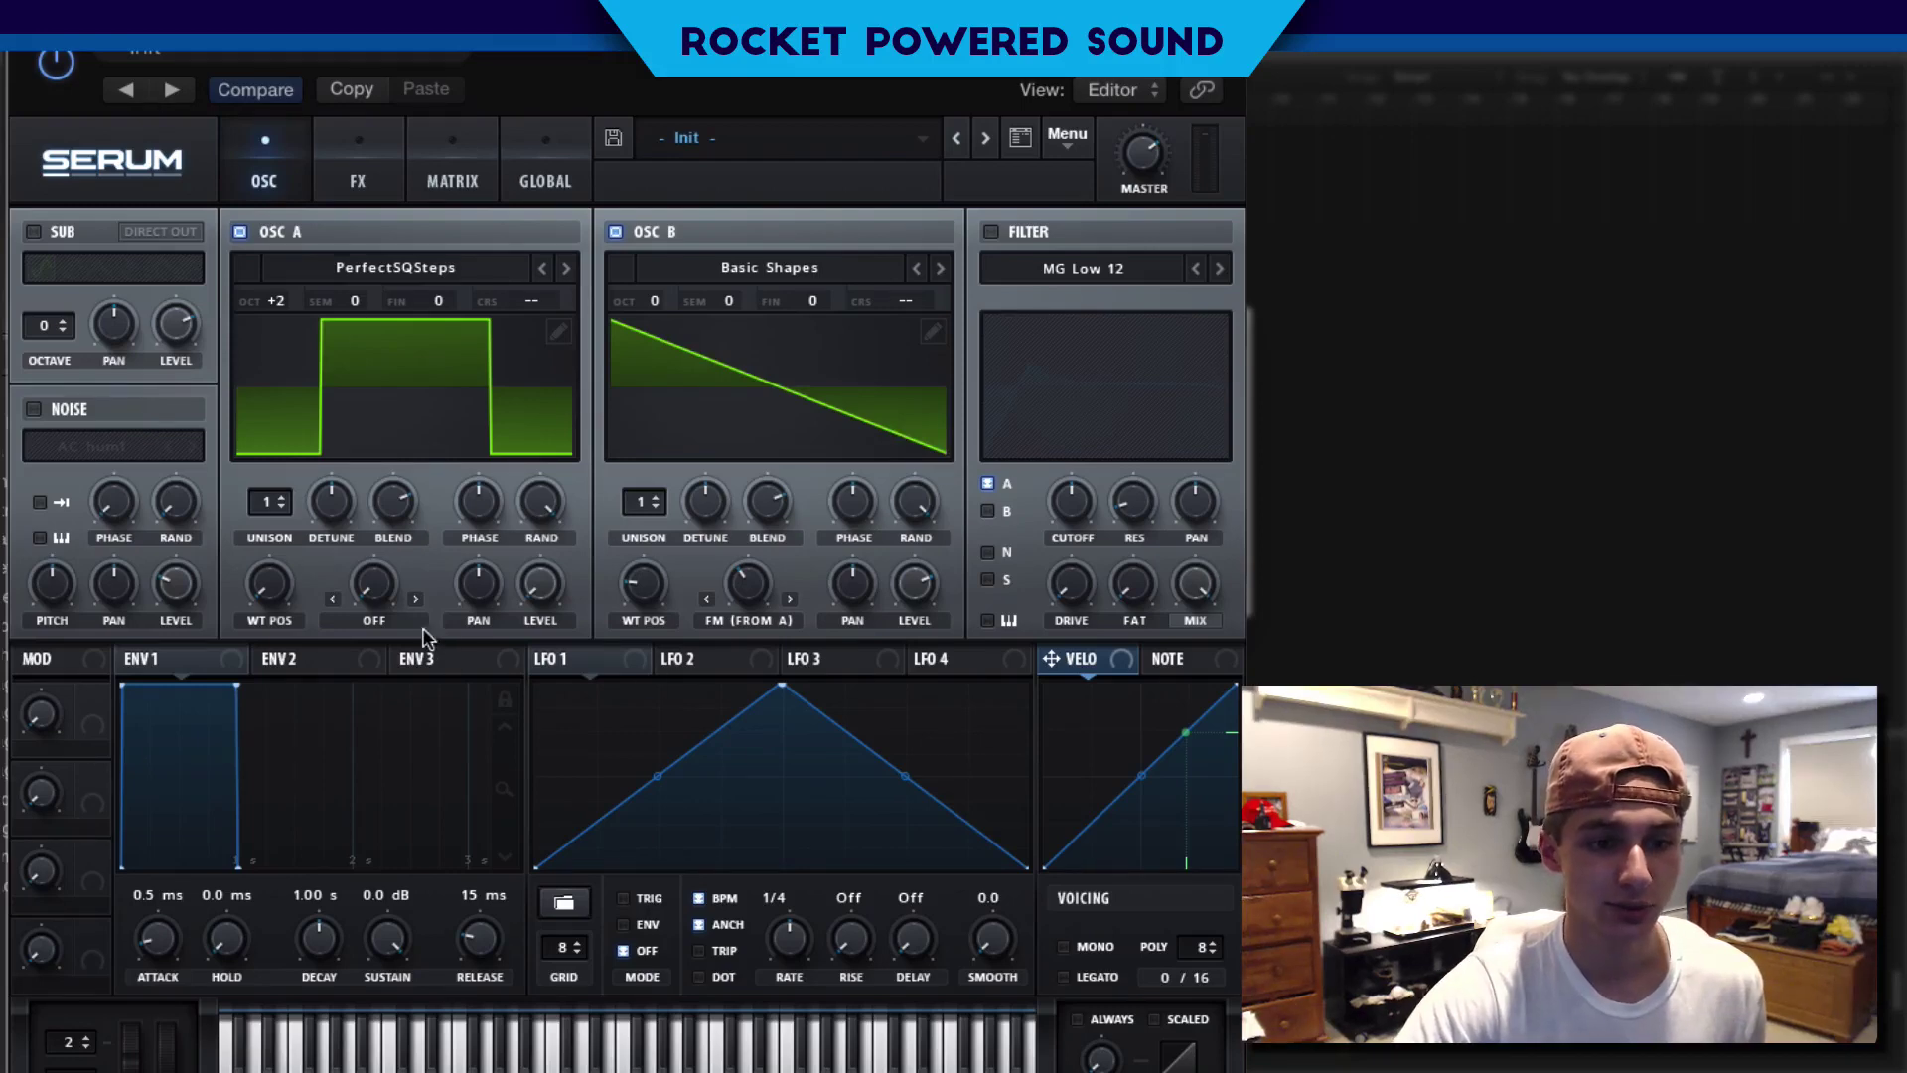
drag(268, 523, 281, 346)
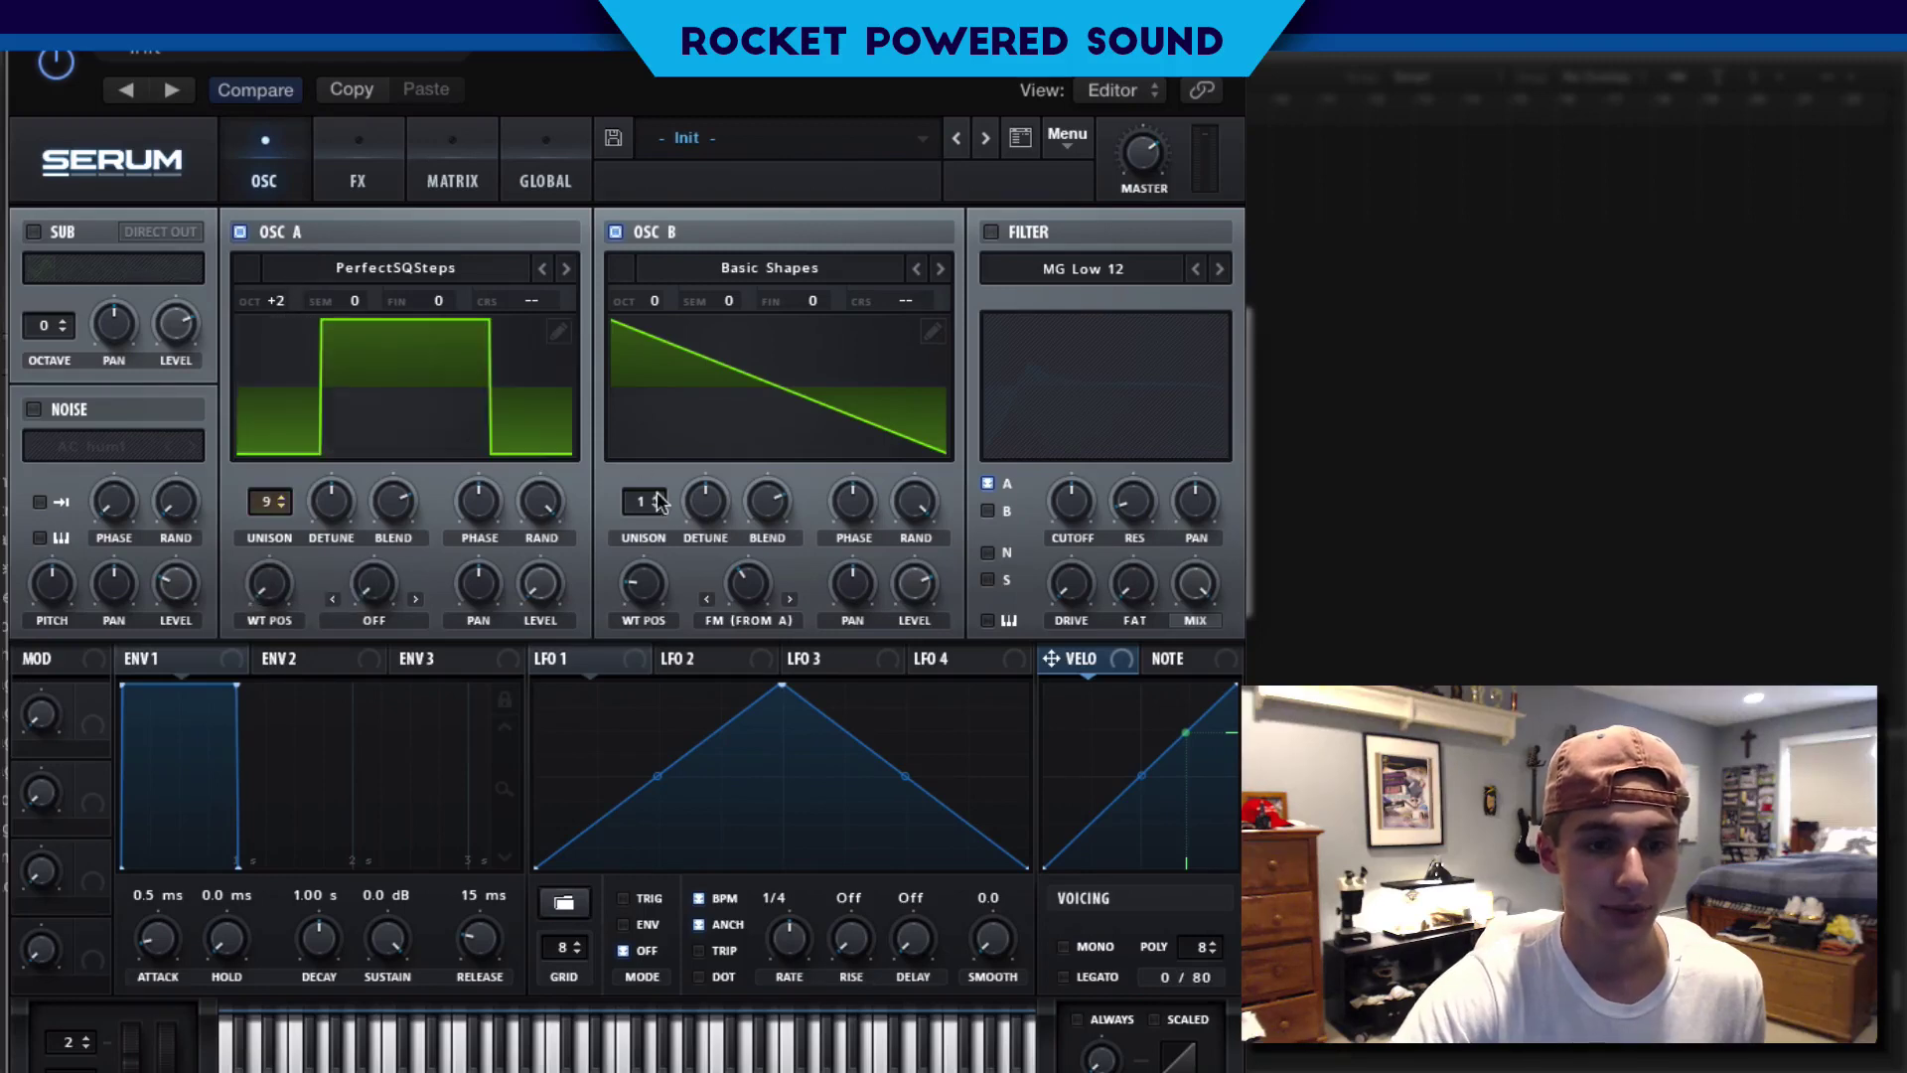
drag(643, 502, 664, 339)
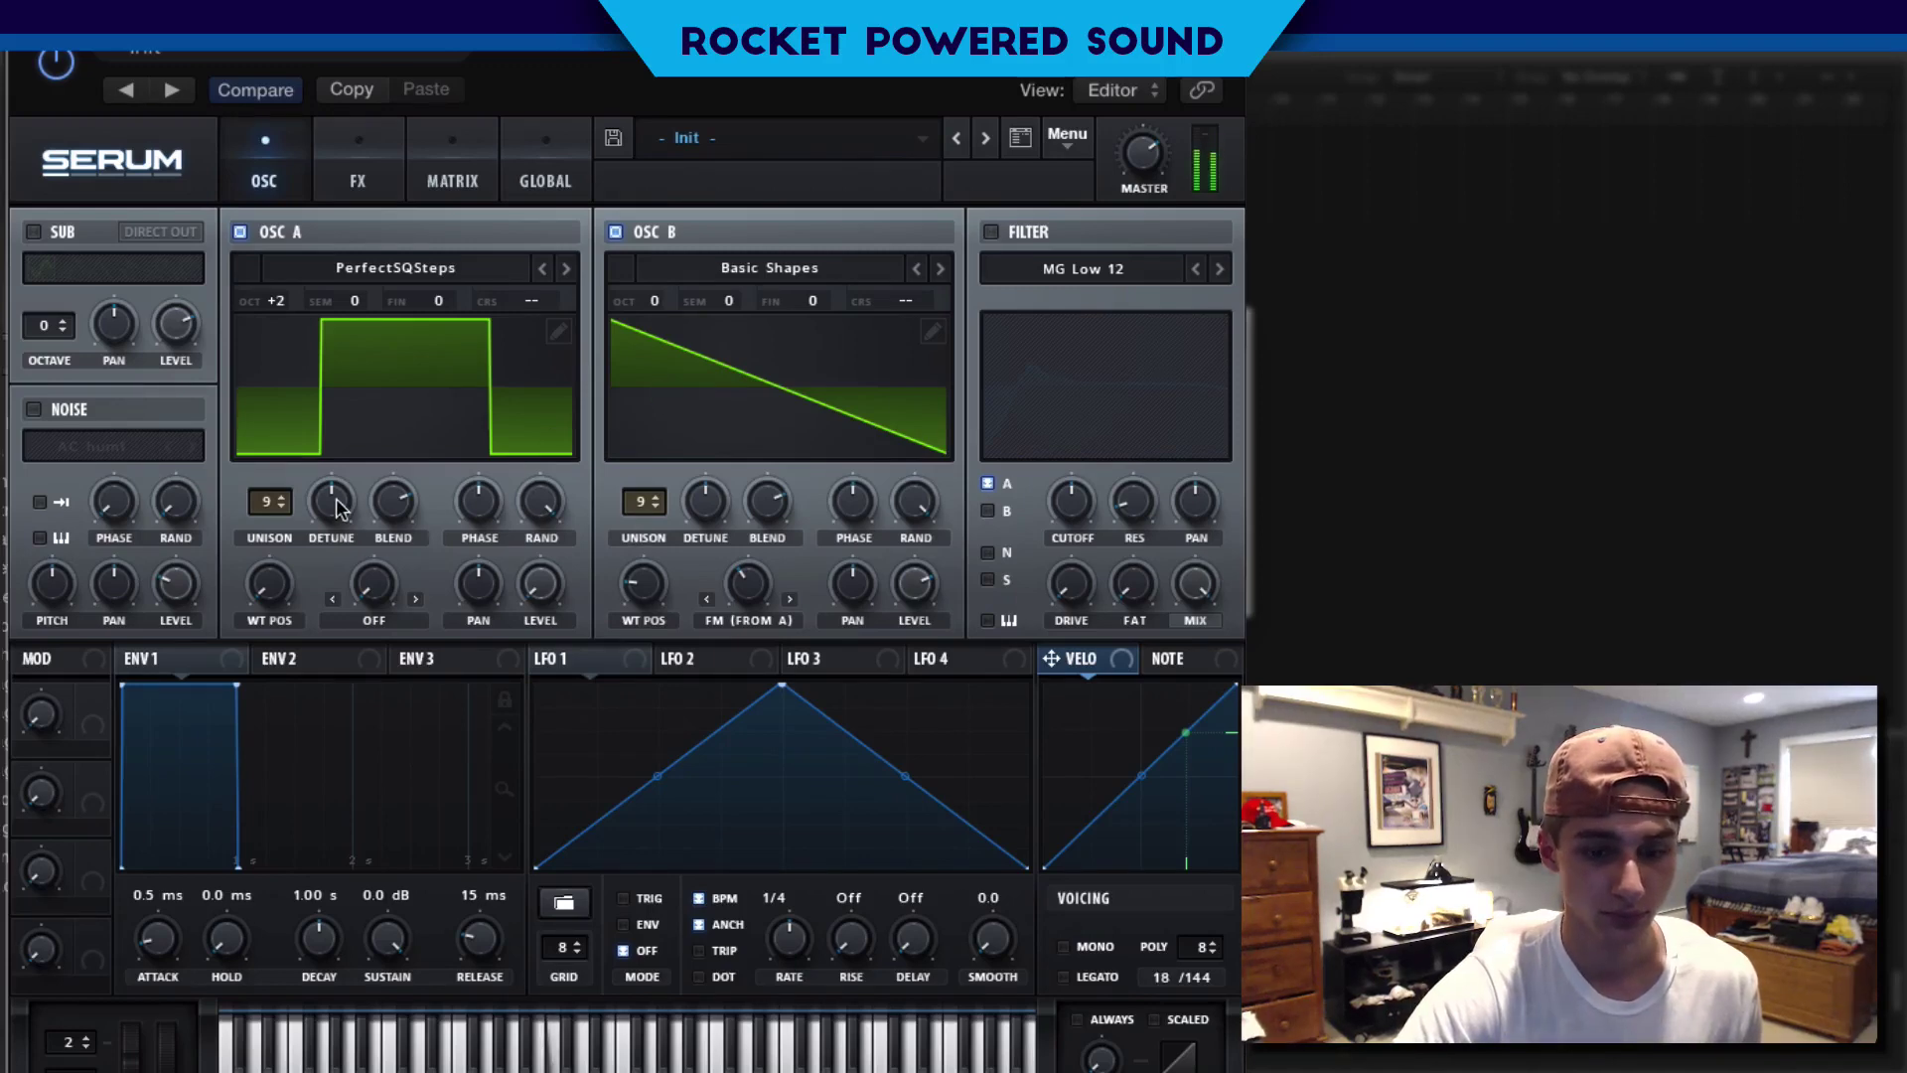
Slightly lower the unison detune and set the random phase to 0% on both oscillators
drag(335, 502, 301, 508)
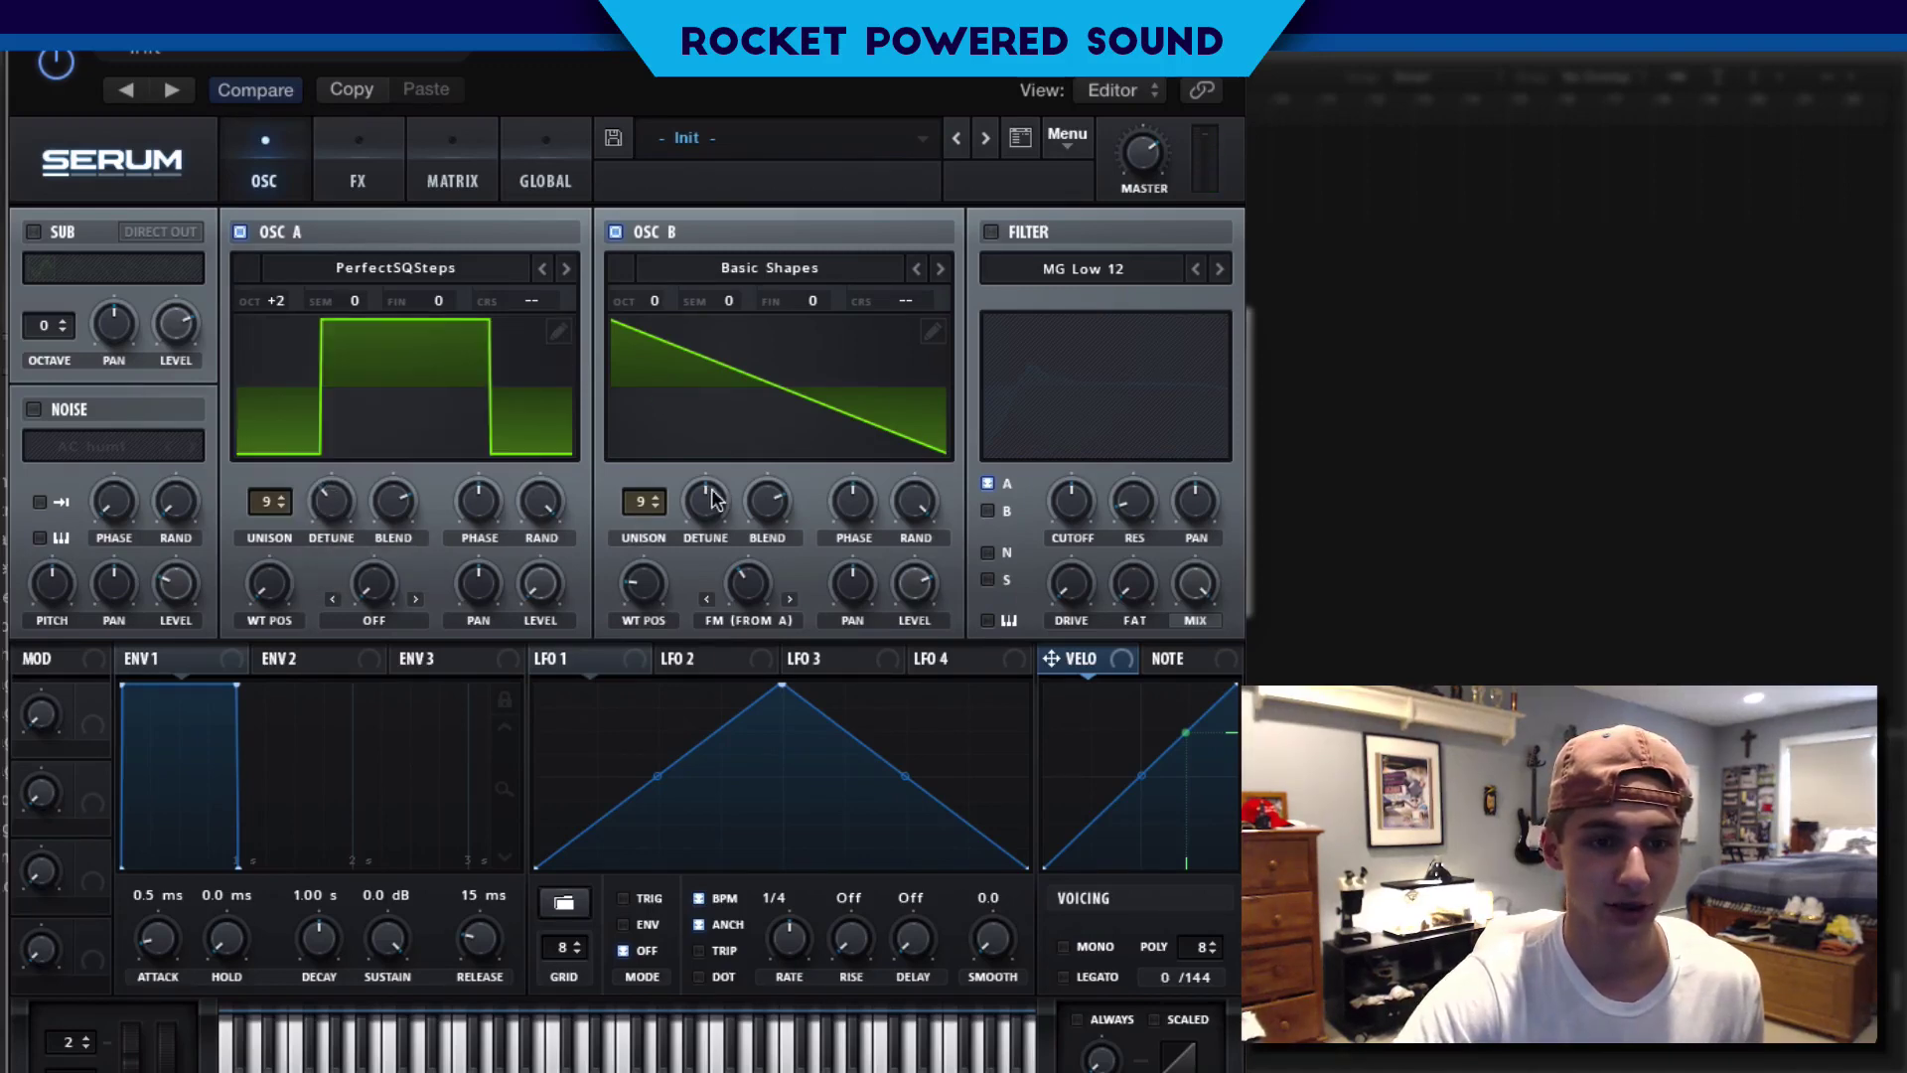
drag(705, 502, 670, 497)
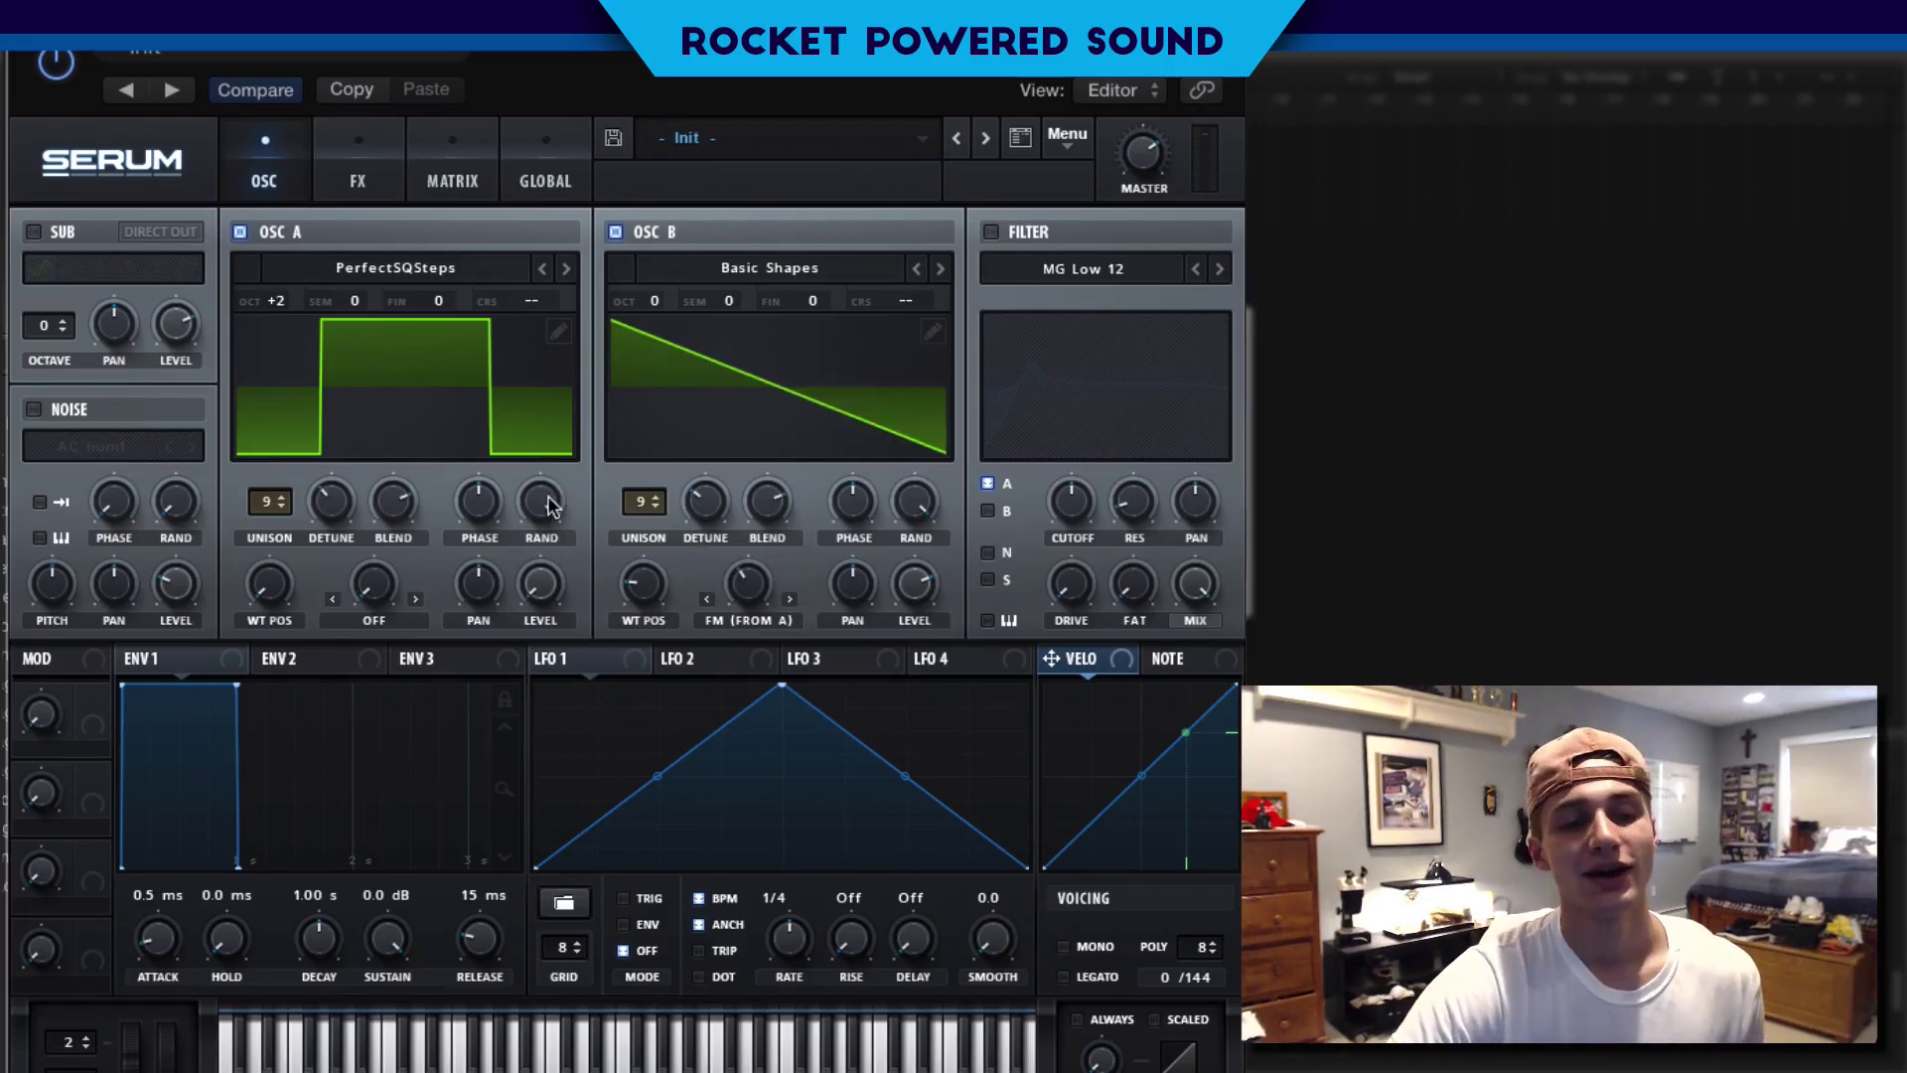
drag(541, 503, 459, 621)
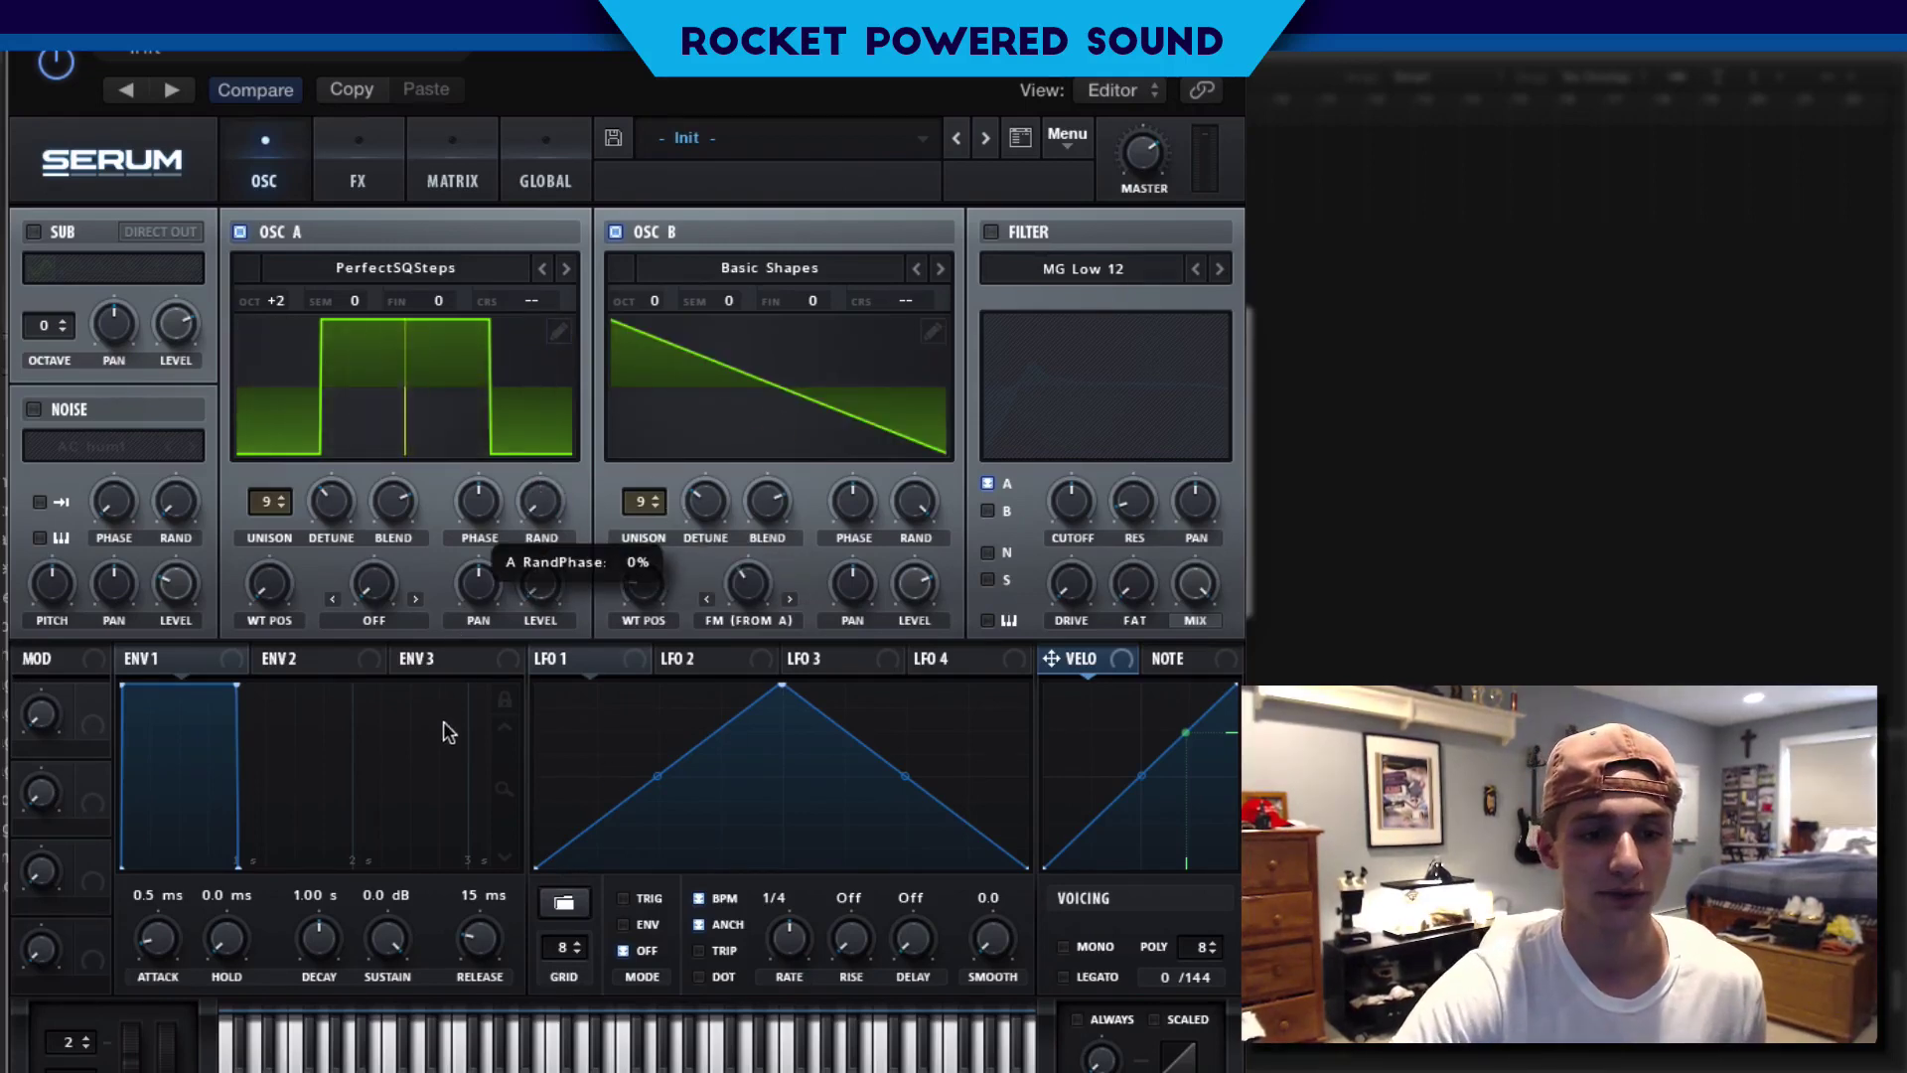
drag(916, 502, 767, 819)
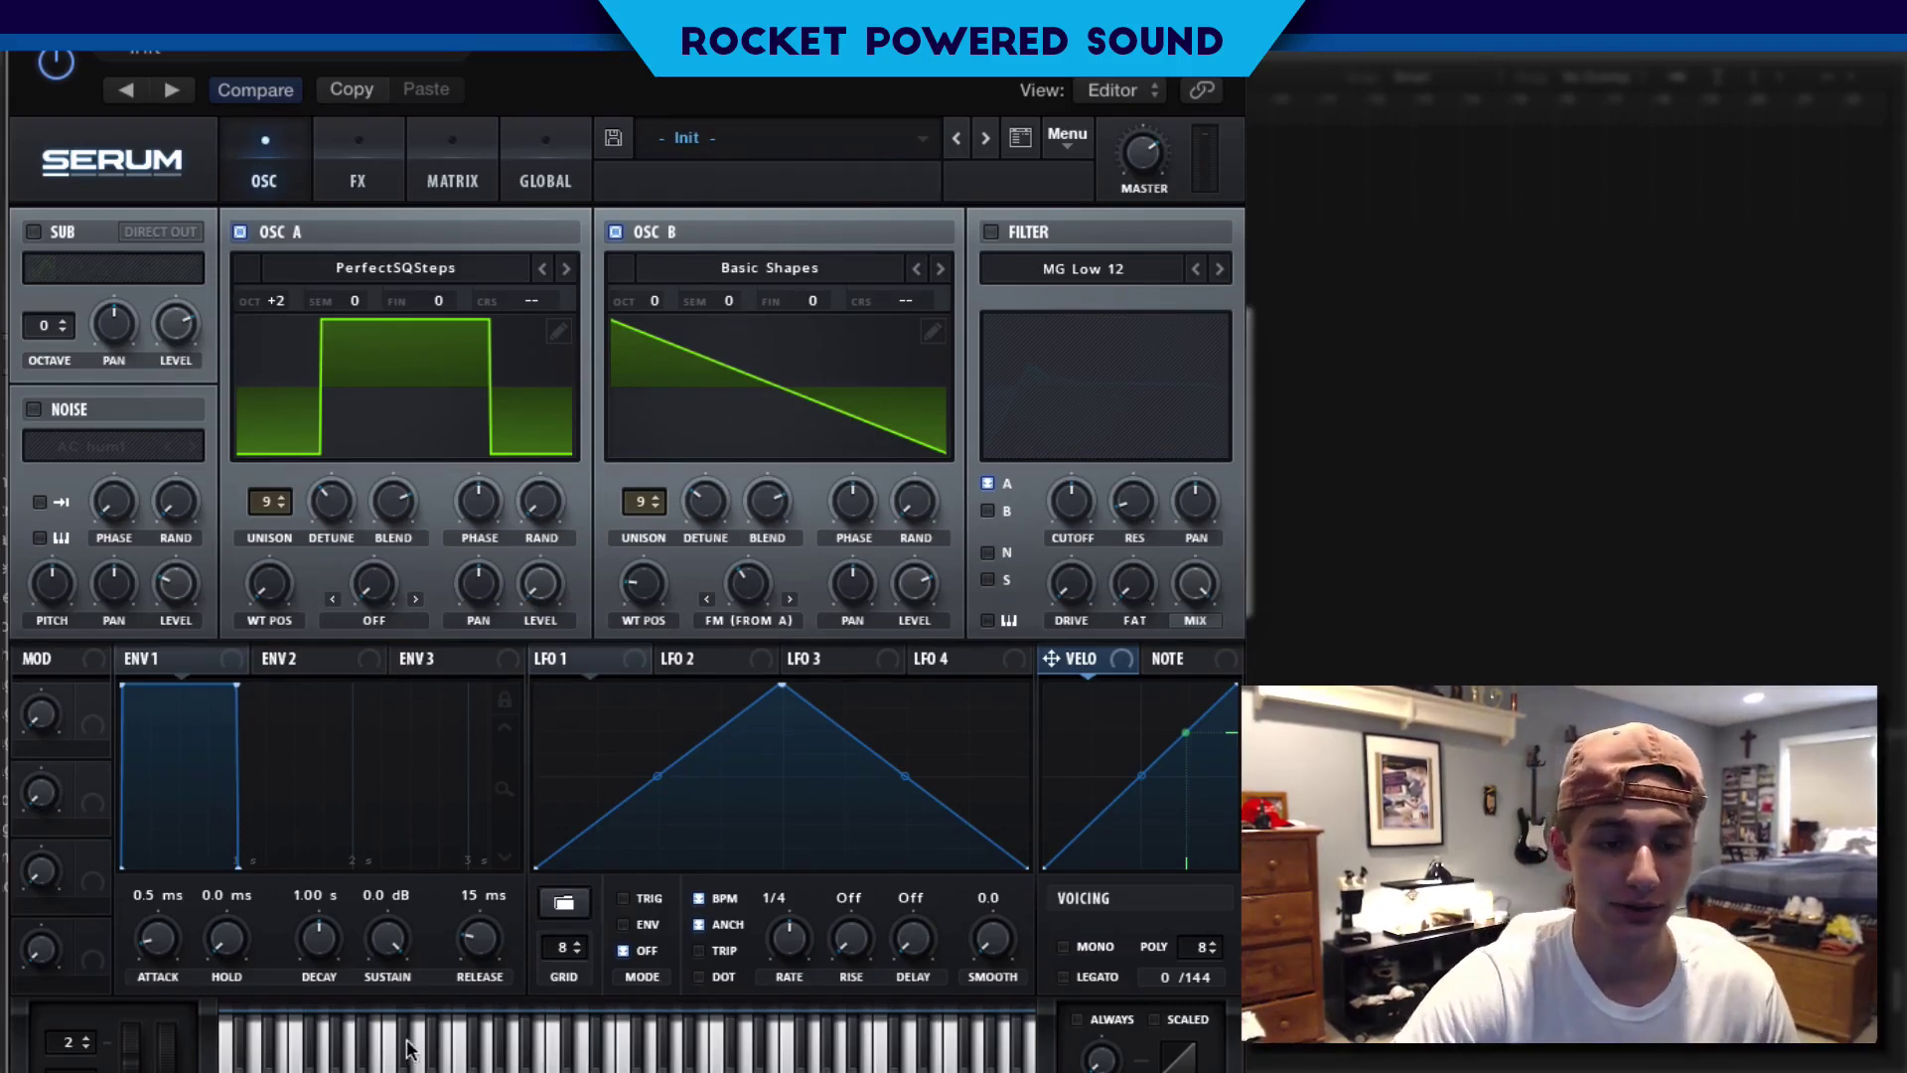
click(266, 505)
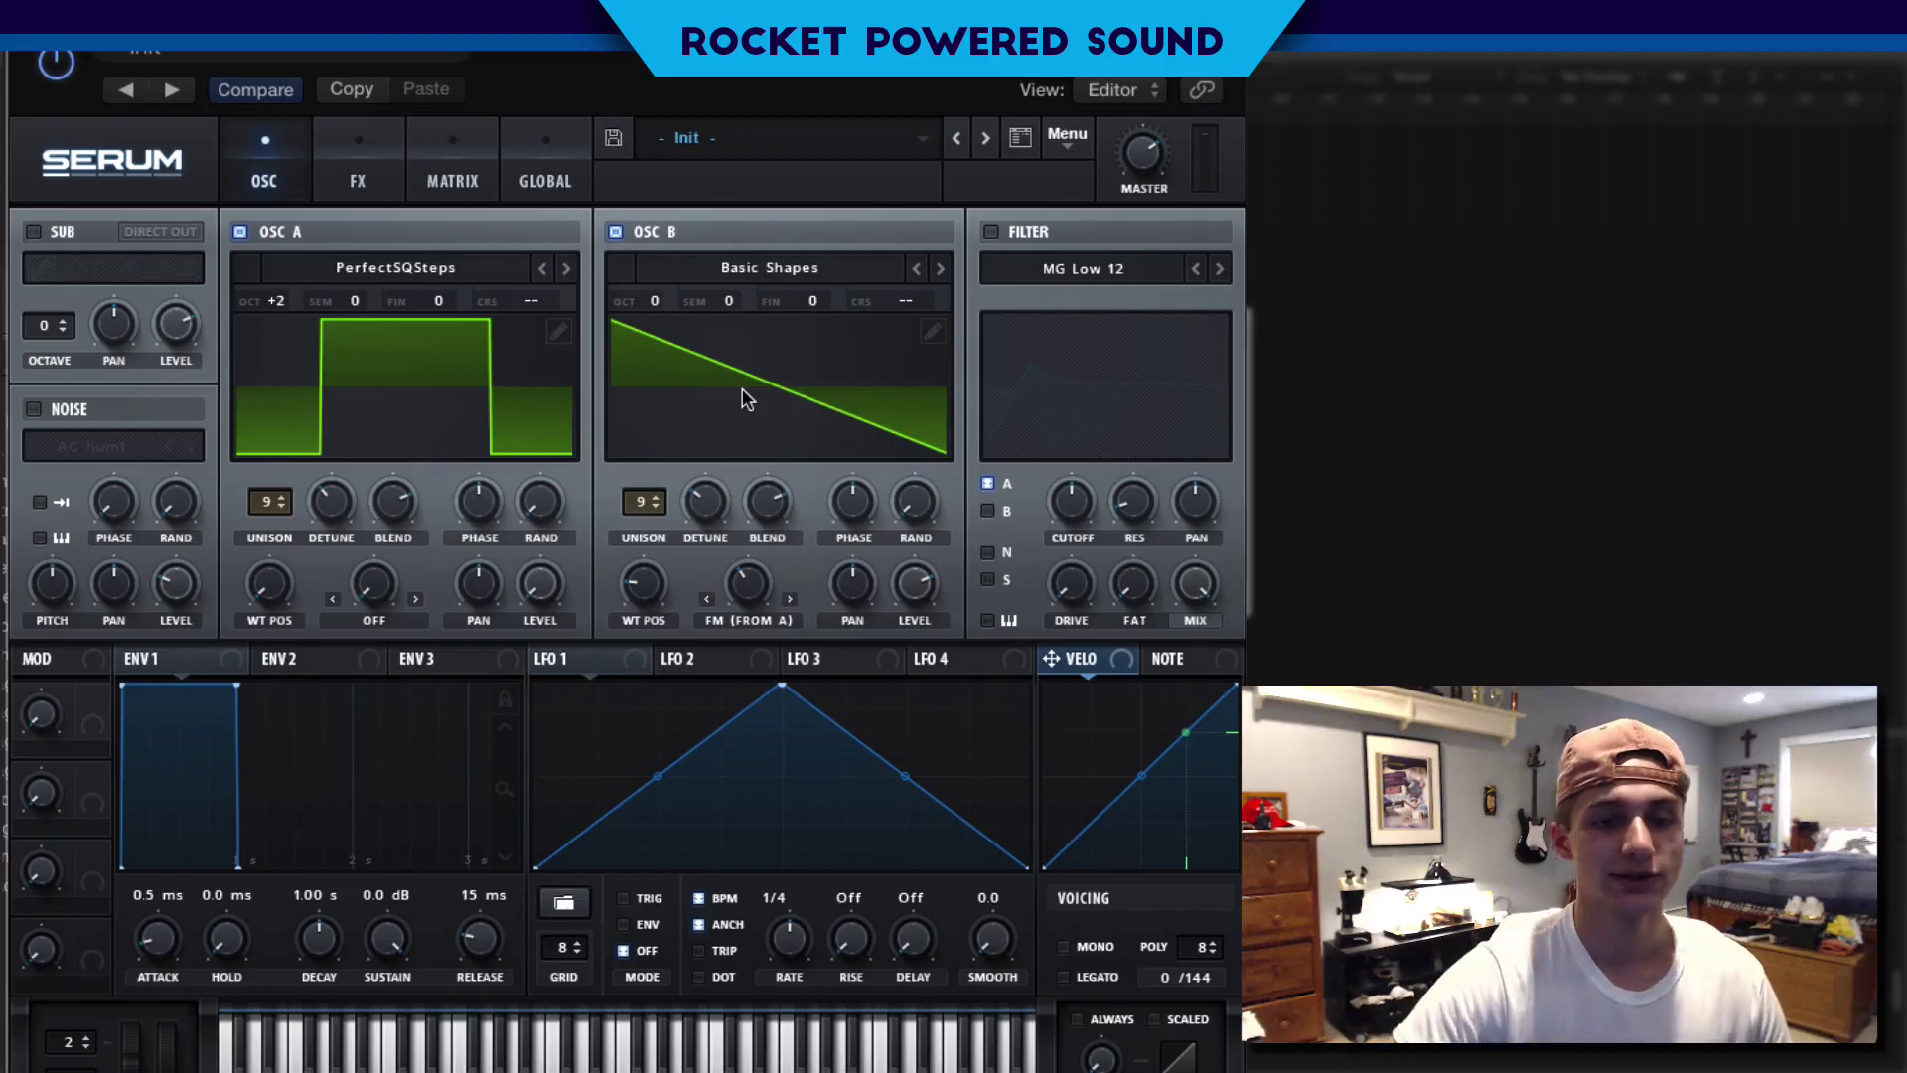
click(654, 496)
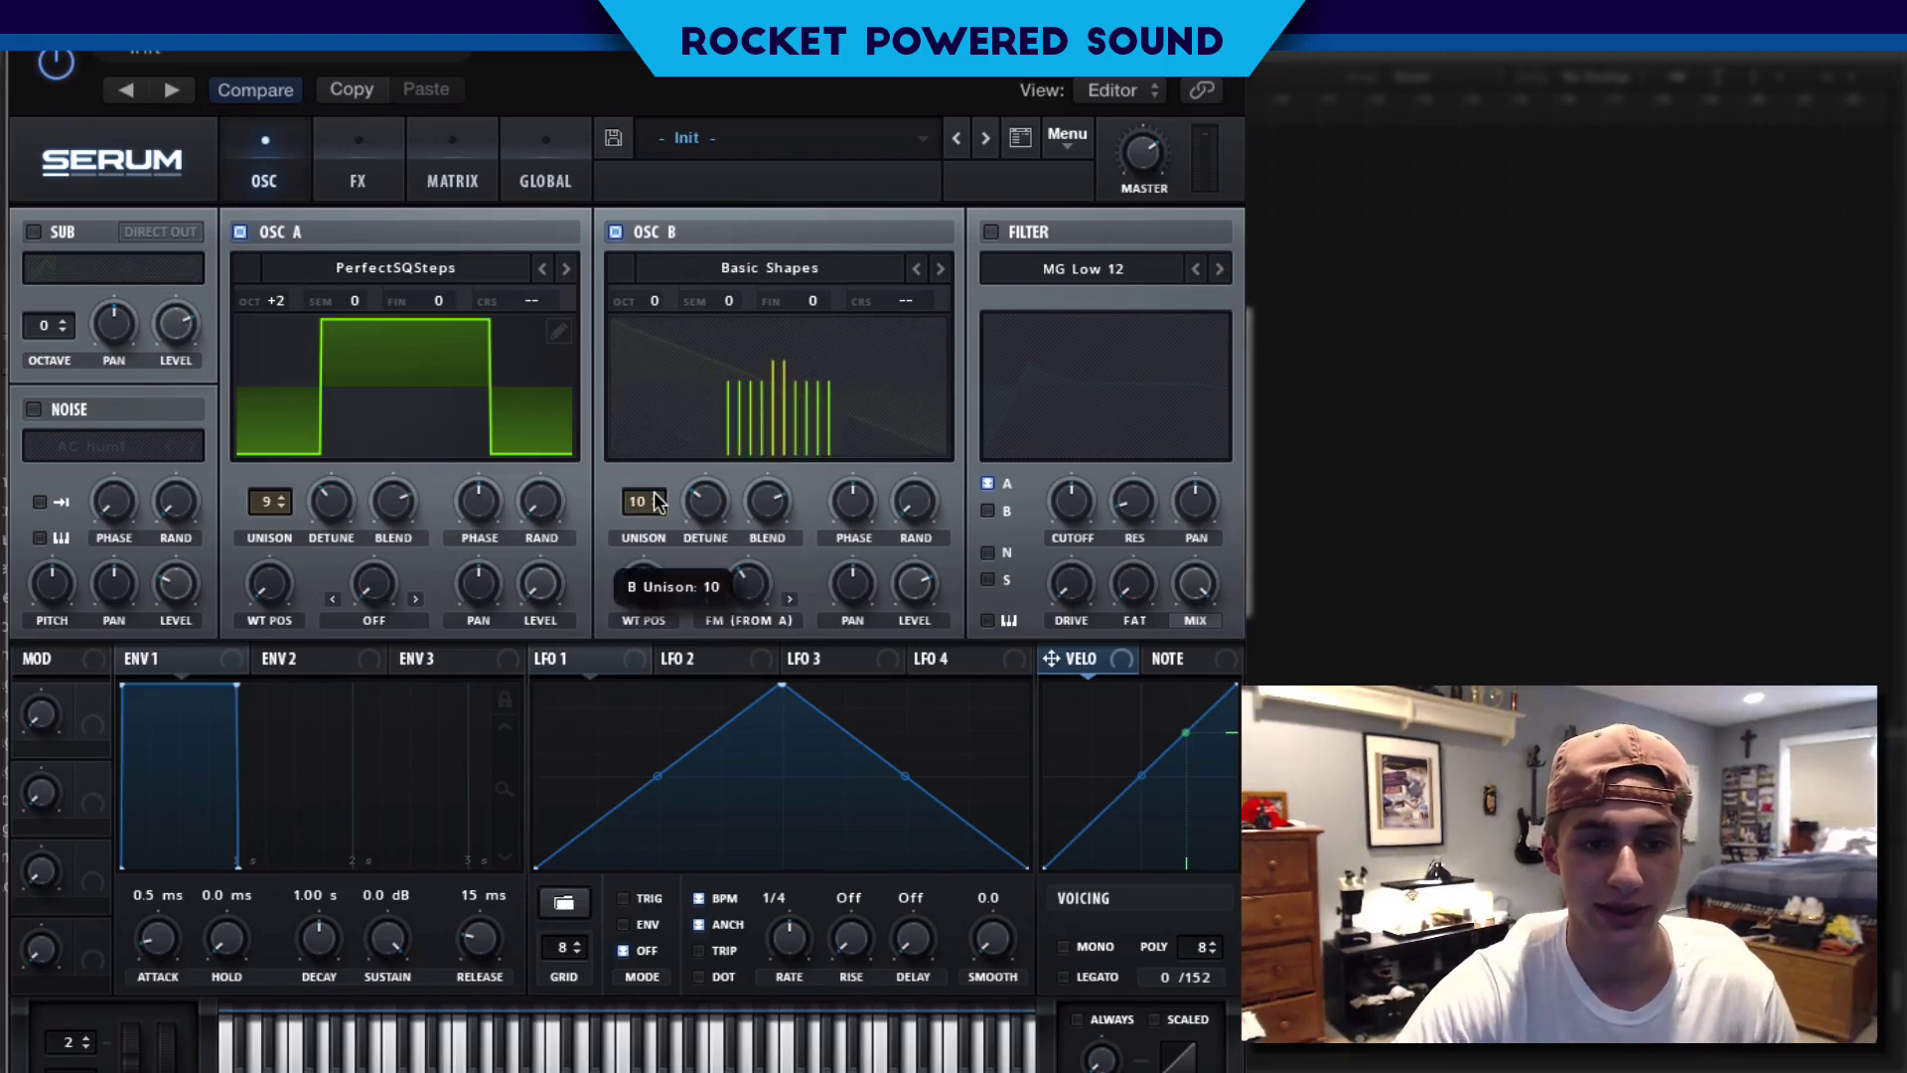
click(643, 504)
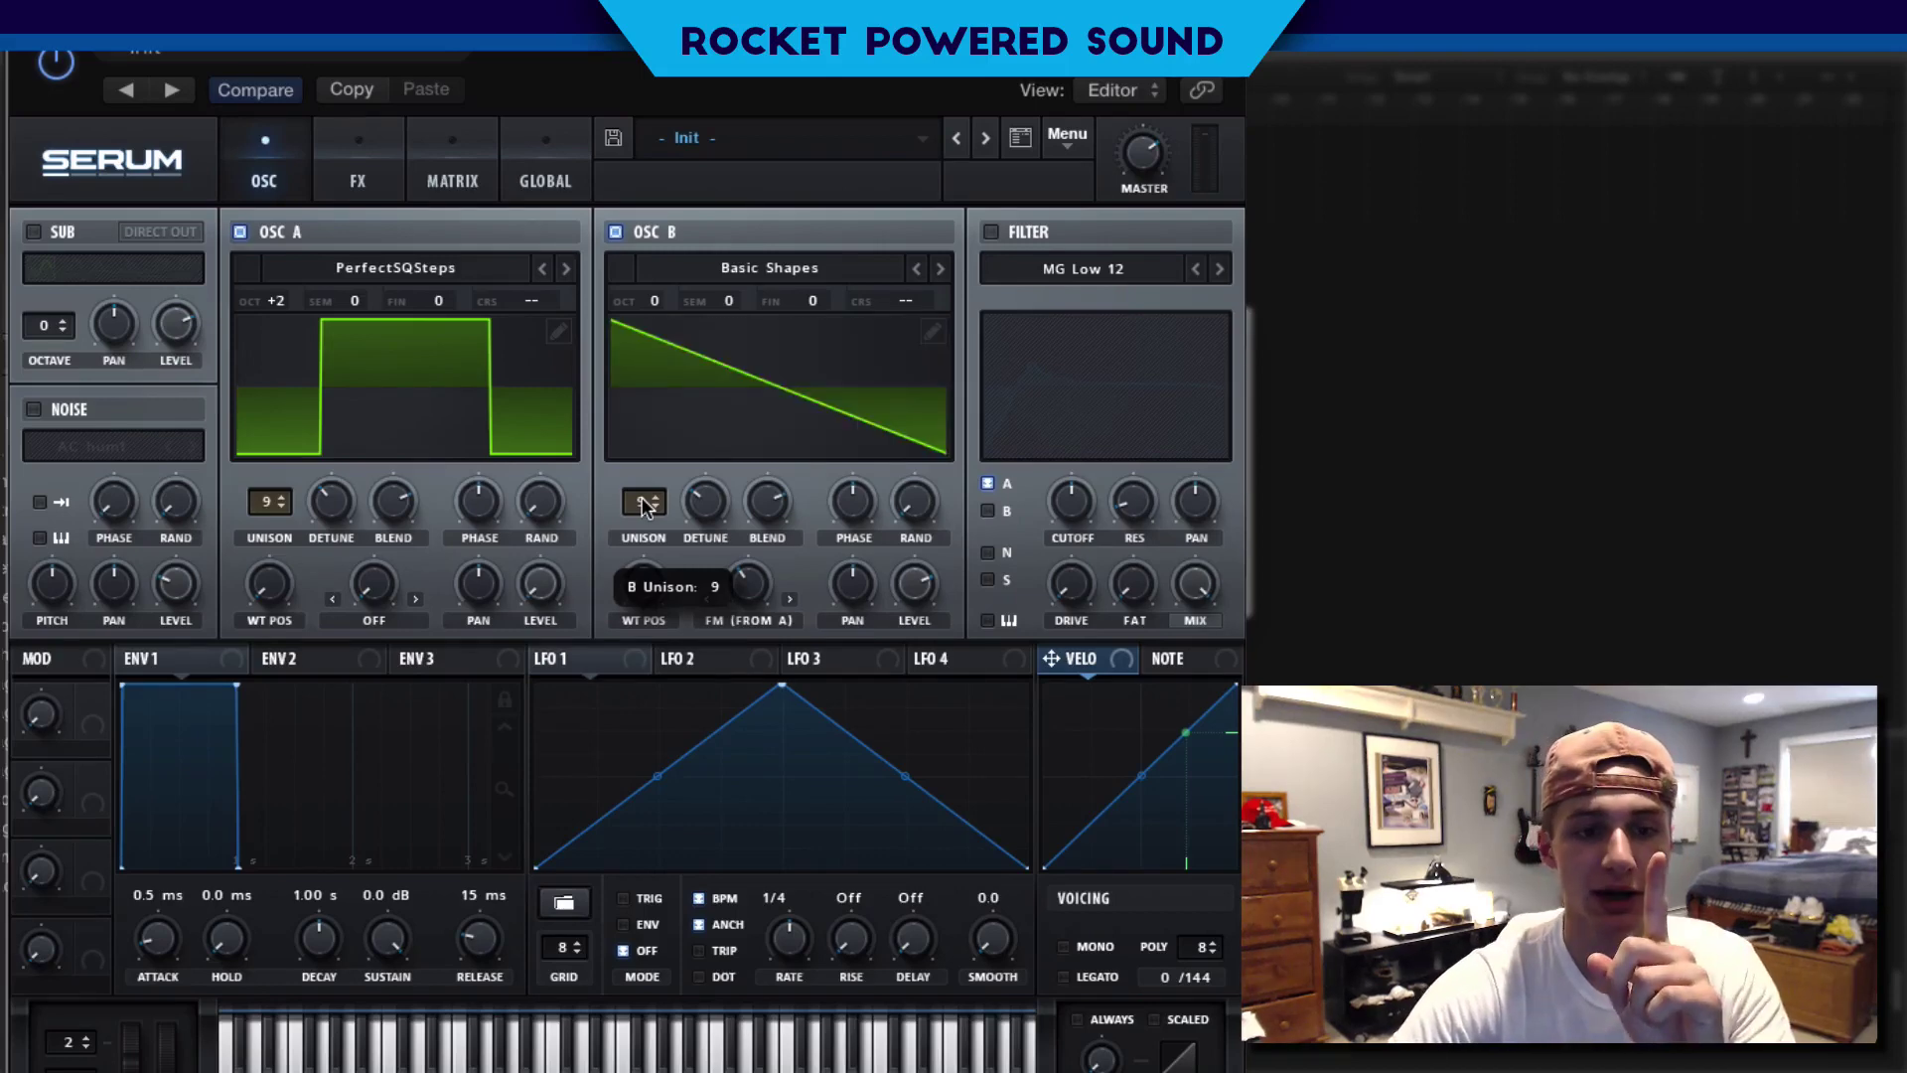
click(637, 503)
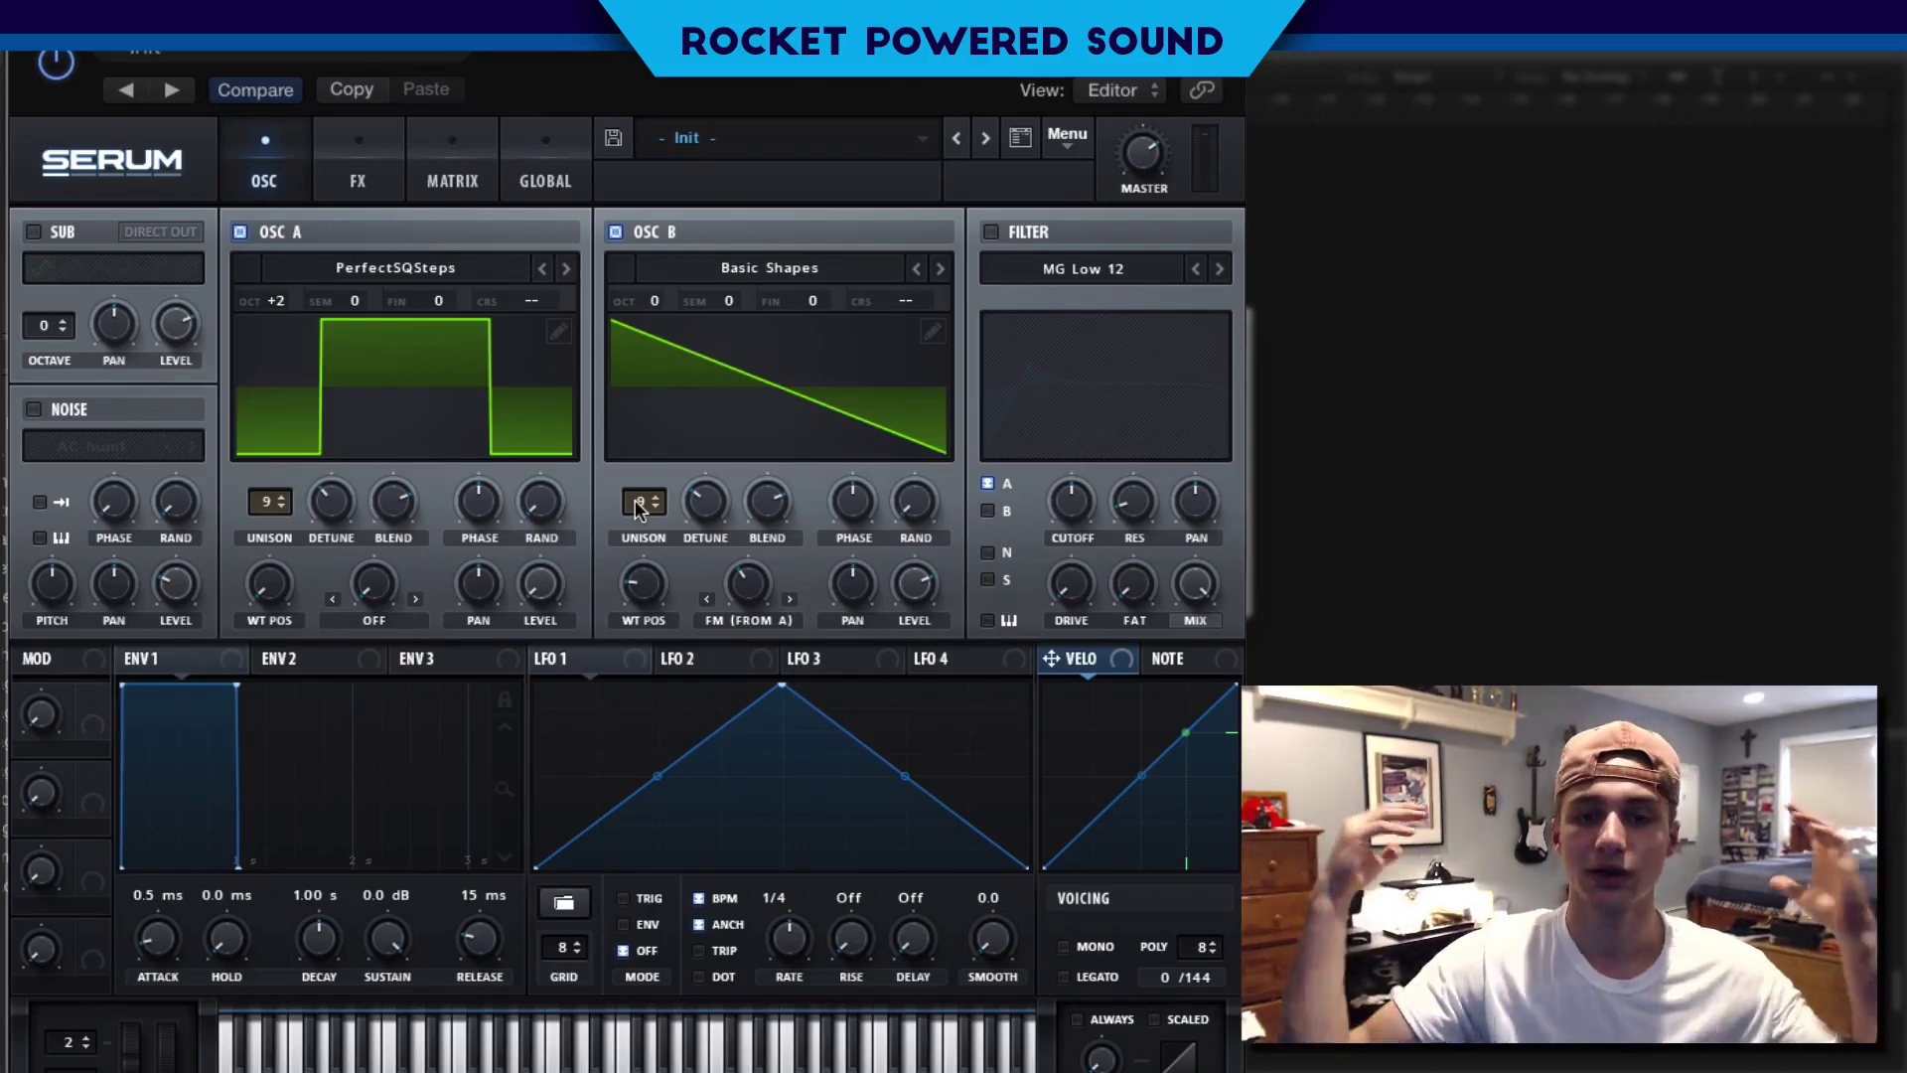
Enable the filter and change its type to the Normal filter High 24
click(991, 232)
click(1096, 278)
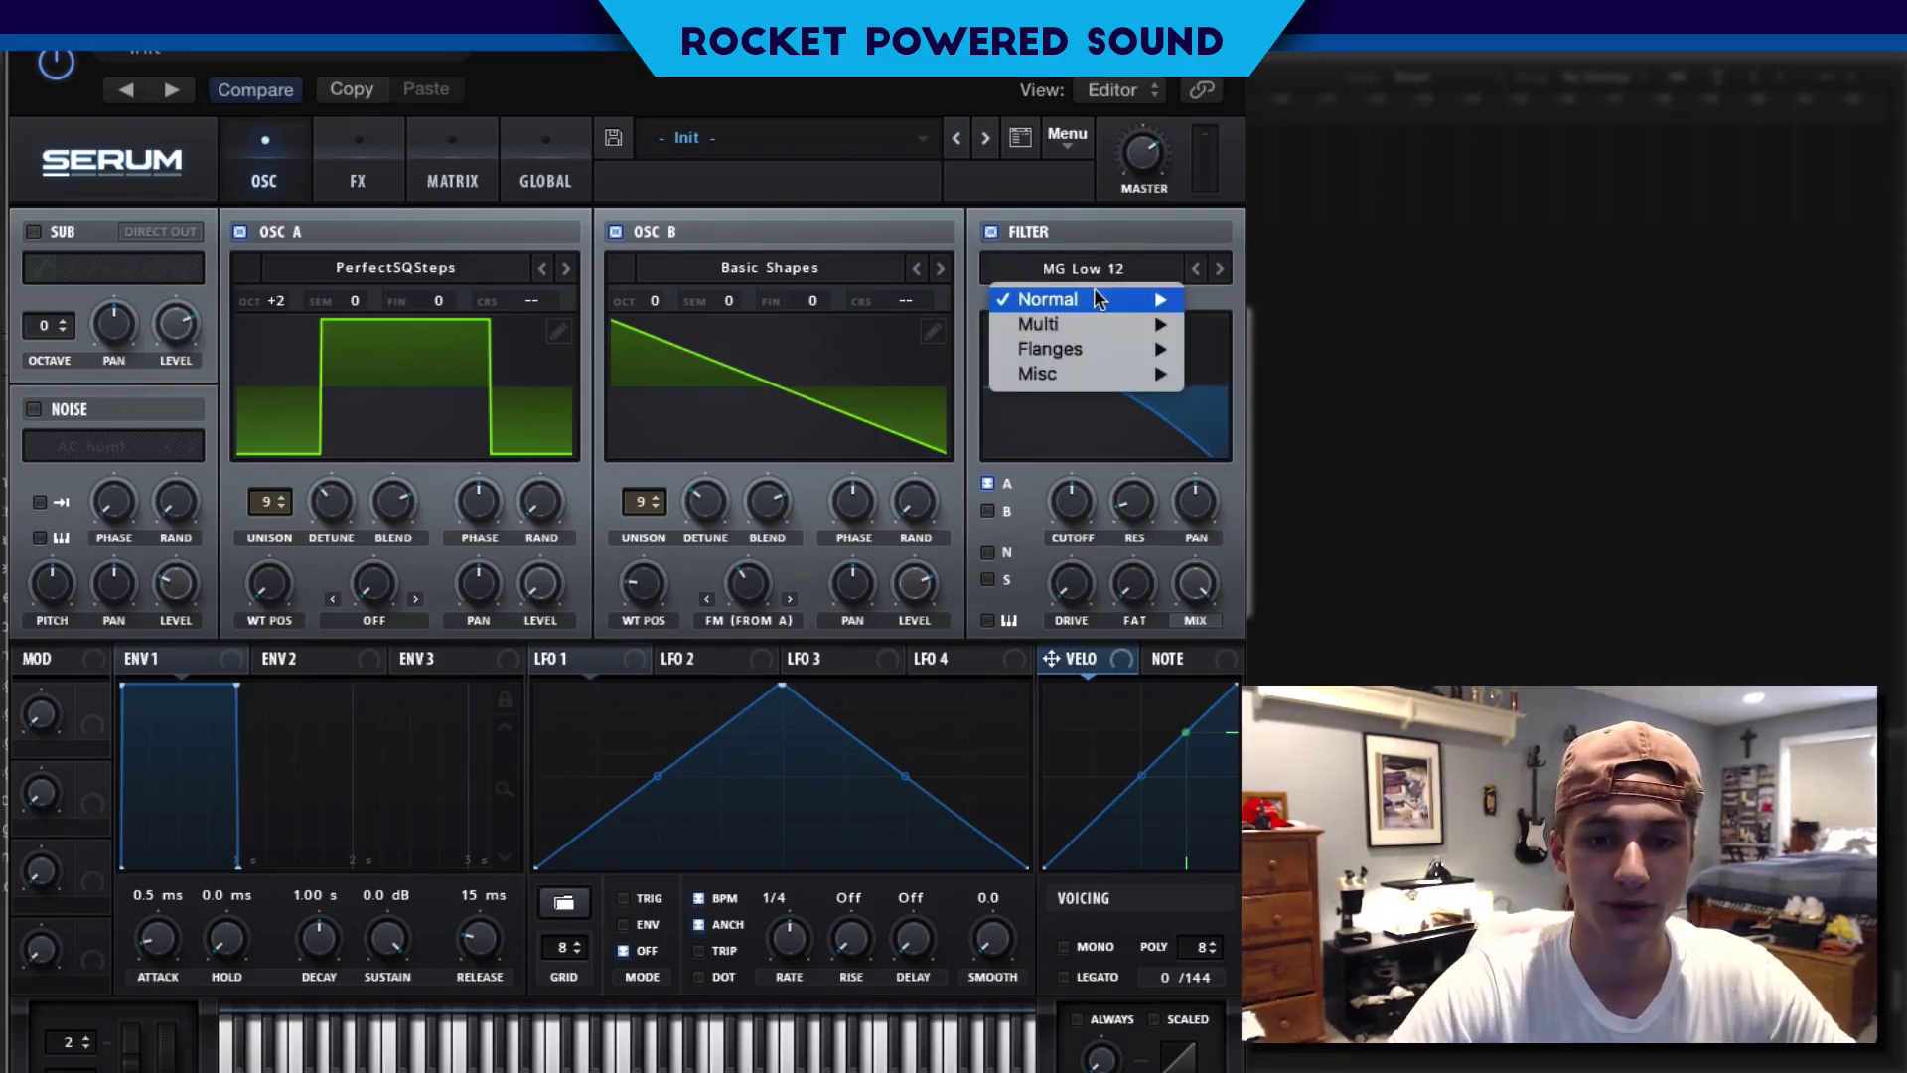
mouse_move(1092, 298)
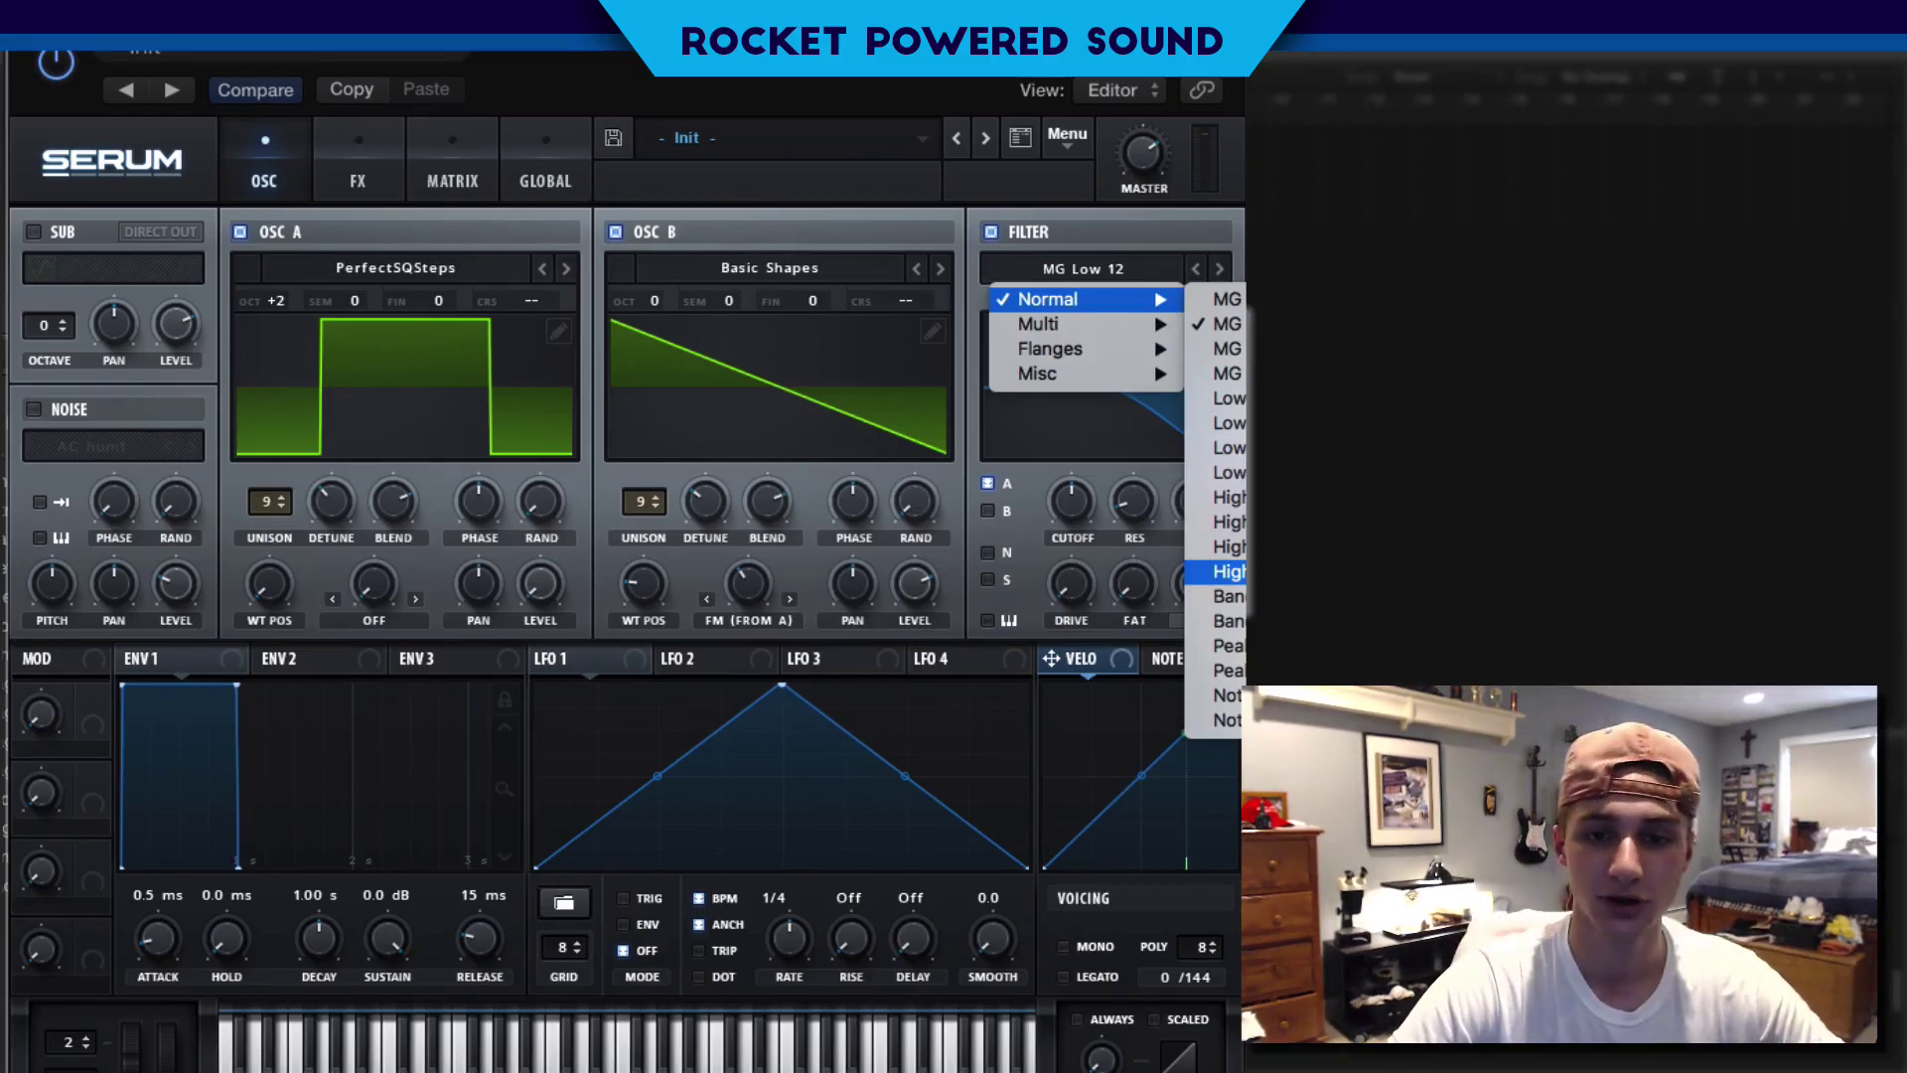
click(1229, 571)
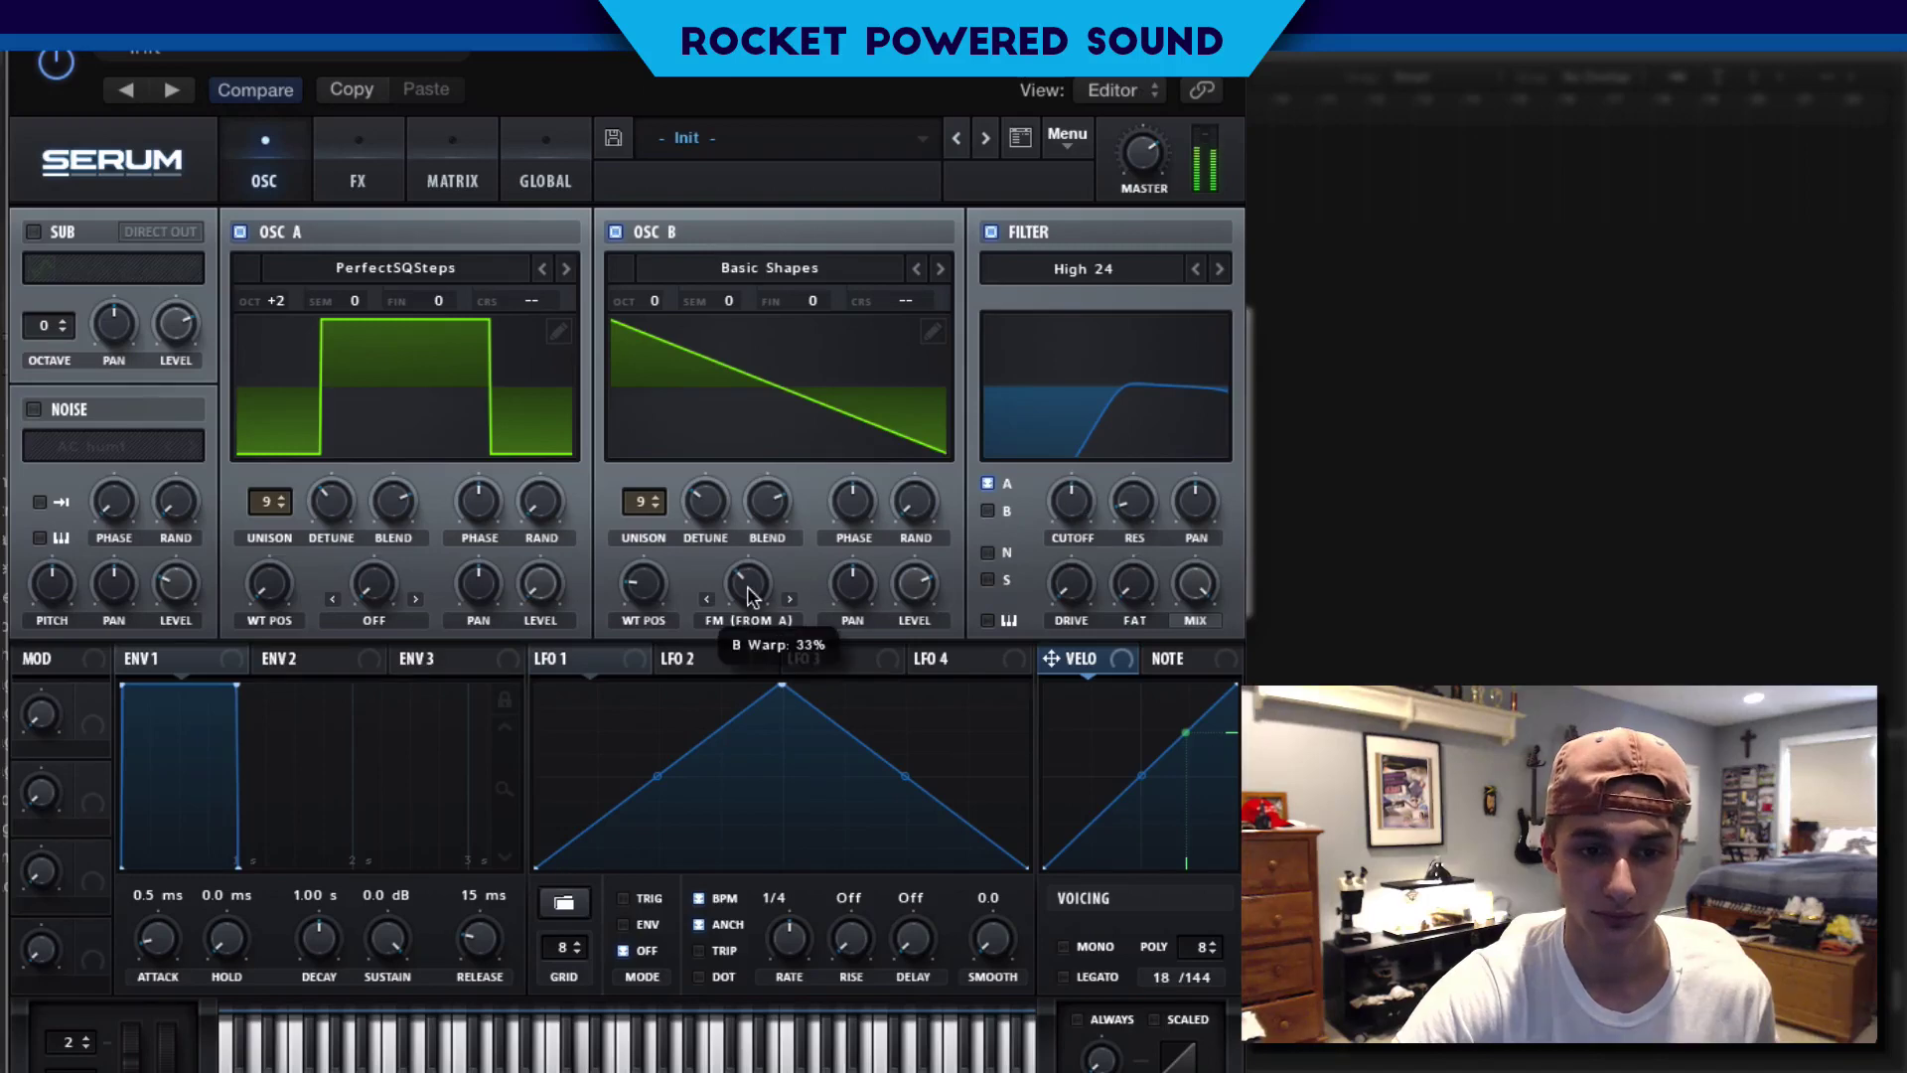
drag(747, 584, 748, 587)
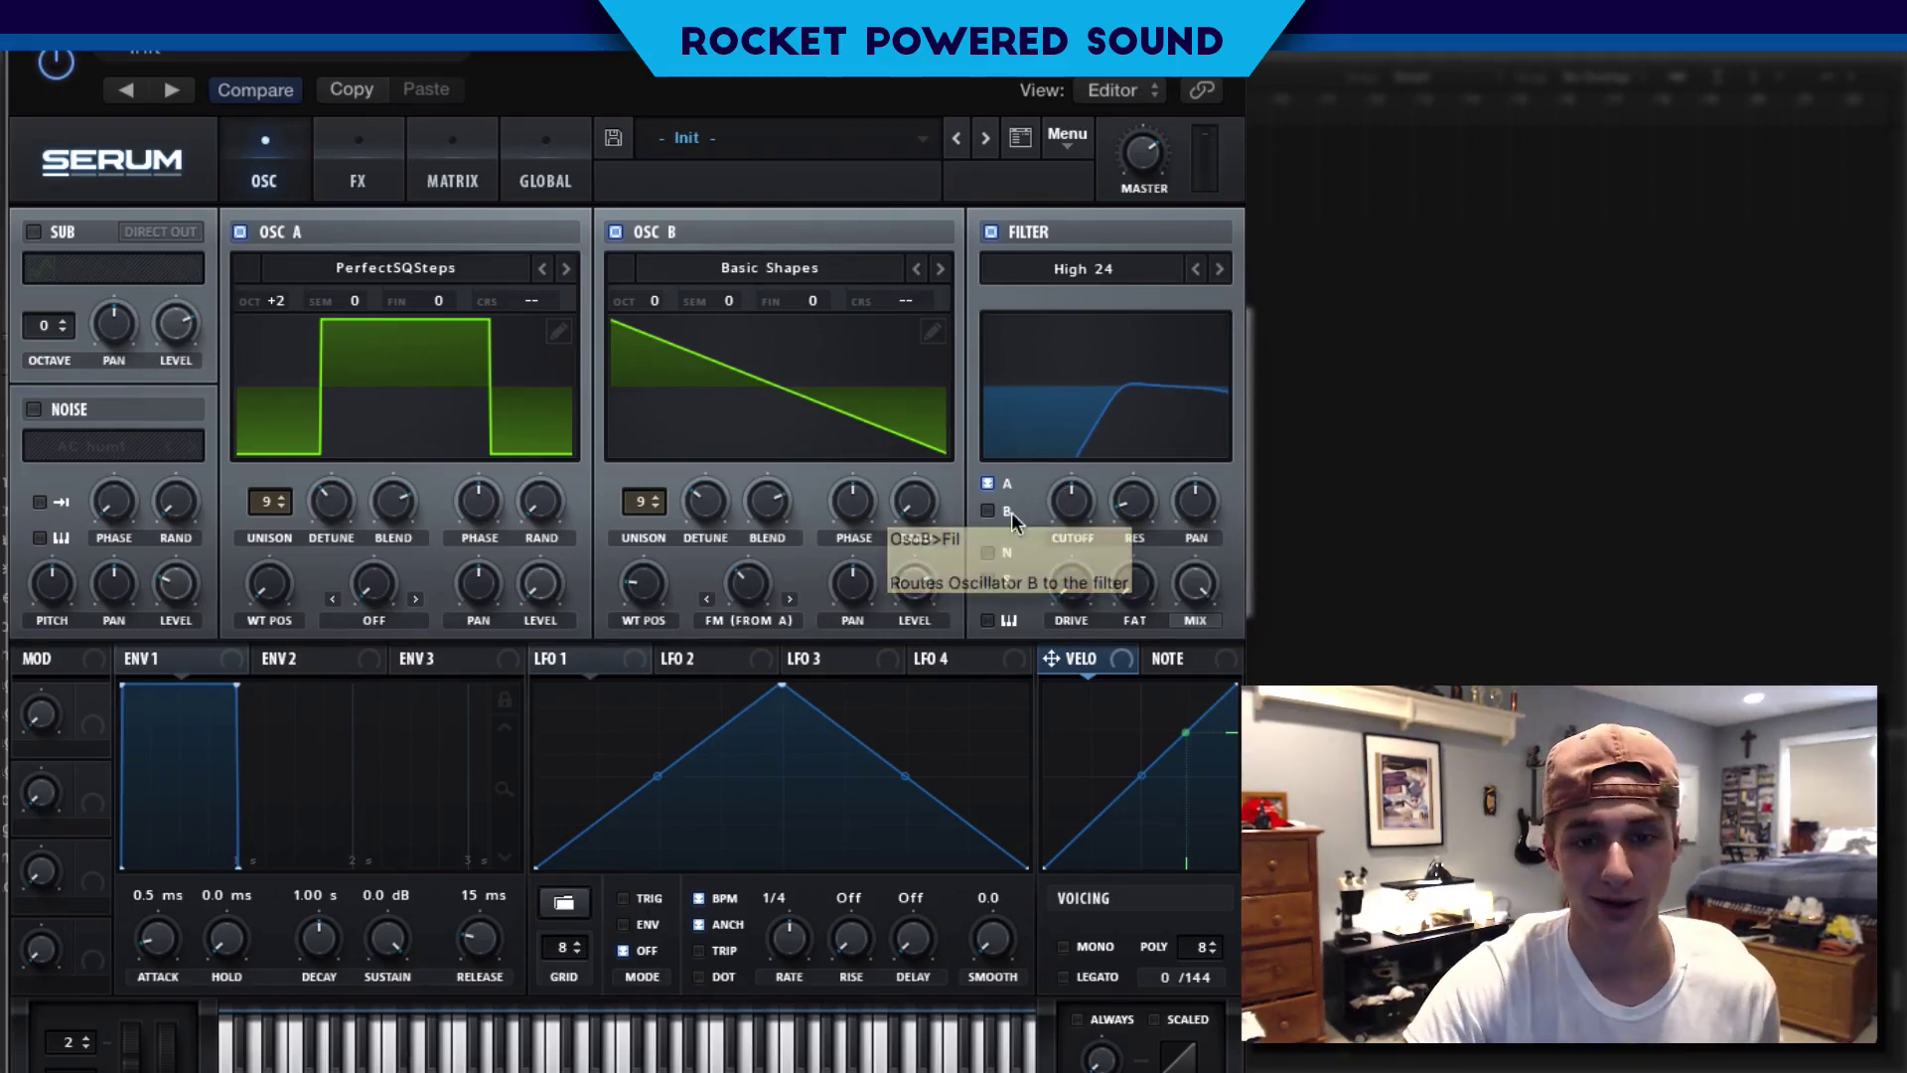
Route oscillator B through the filter as well, lower the cutoff to the low end, and raise the resonance to form a peak
drag(1073, 499, 996, 497)
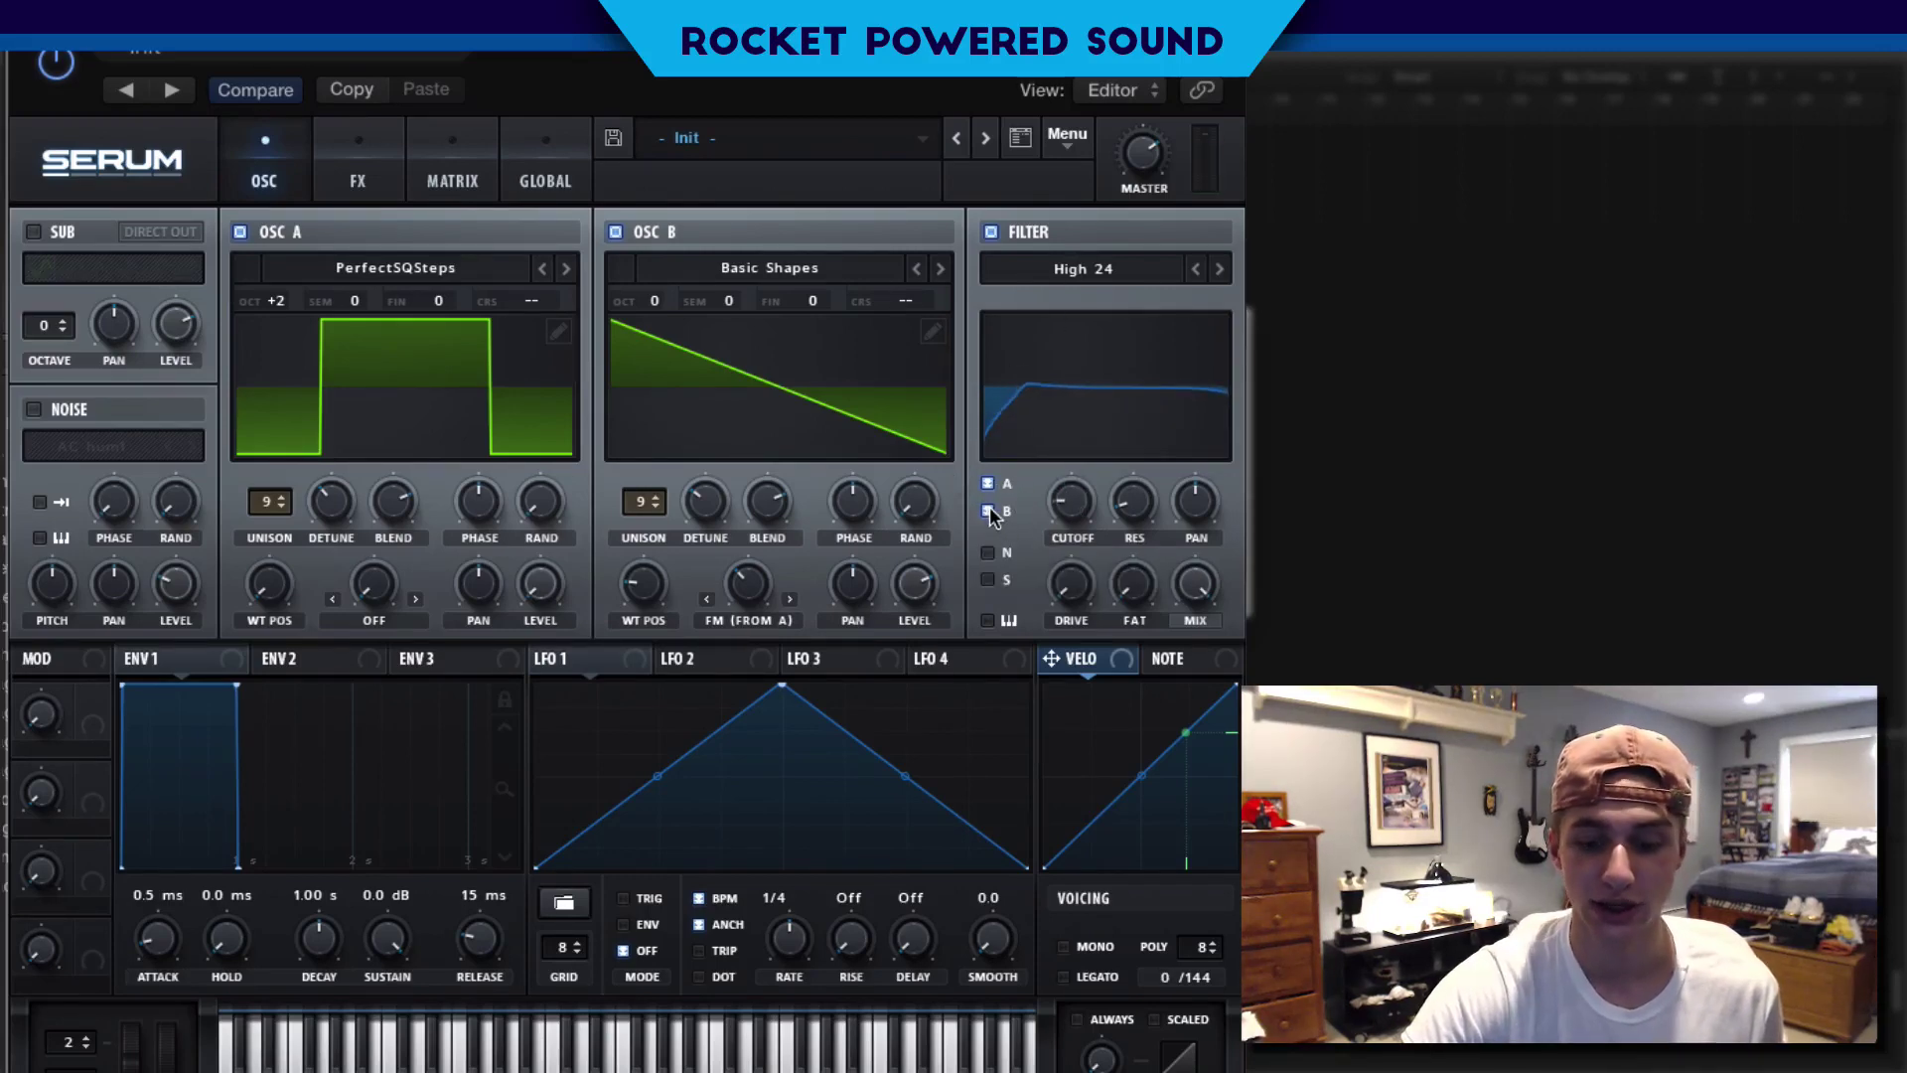
click(988, 512)
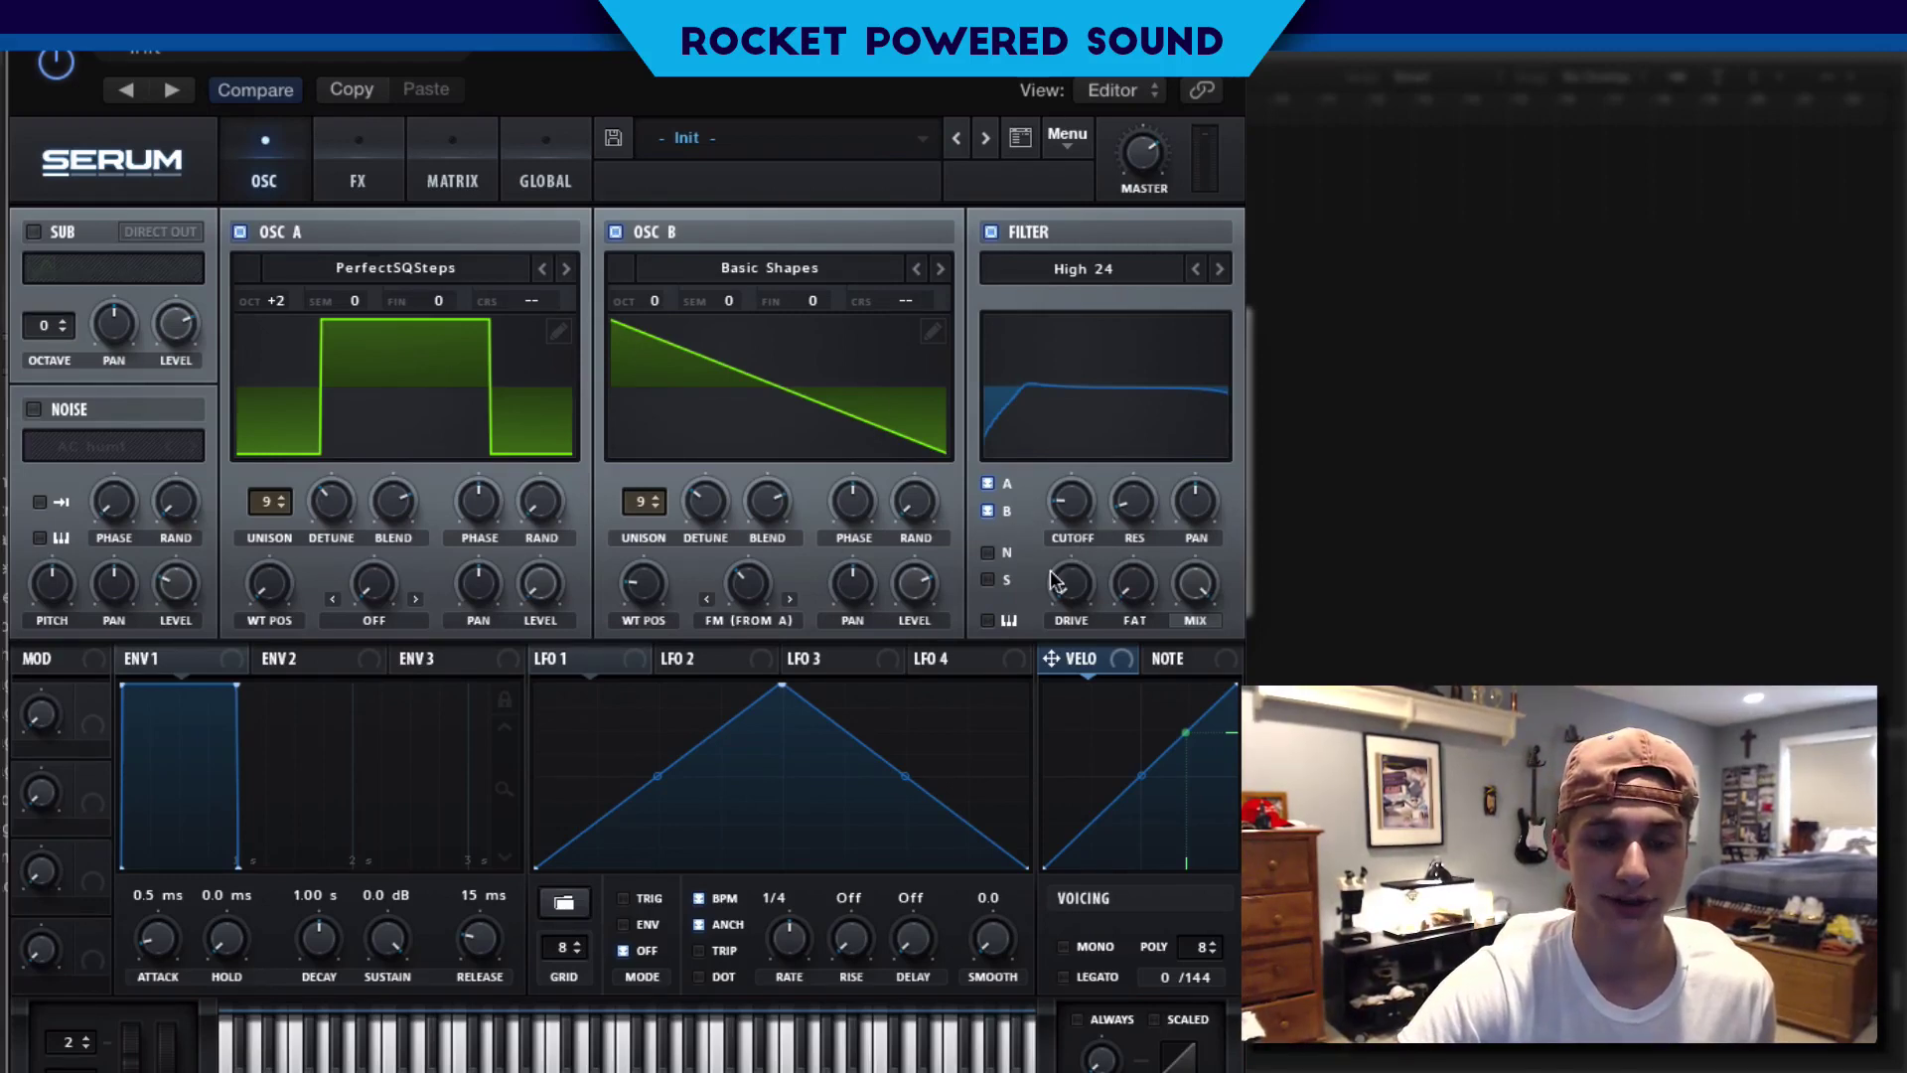
drag(1070, 515, 951, 388)
drag(1148, 493, 1158, 355)
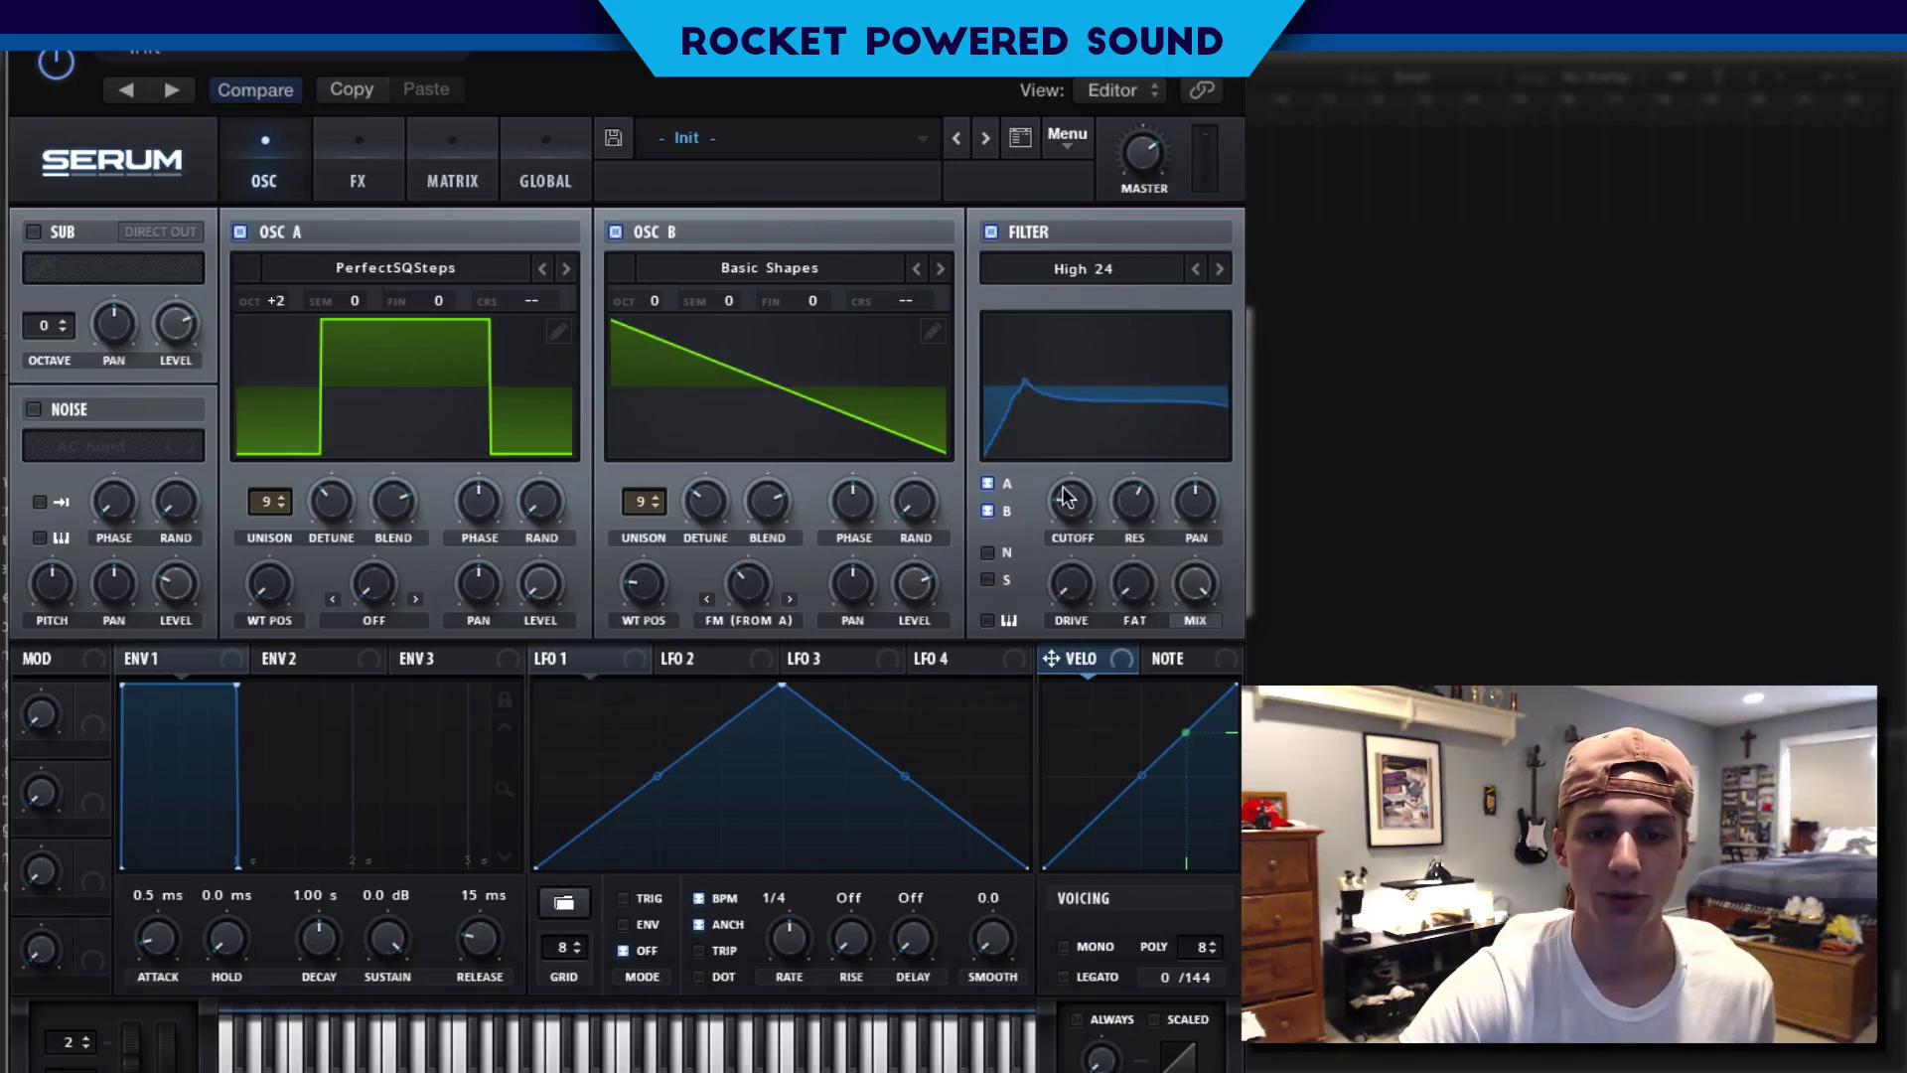
Lower the filter cutoff slightly and assign LFO 1 to modulate it
drag(1066, 497, 961, 407)
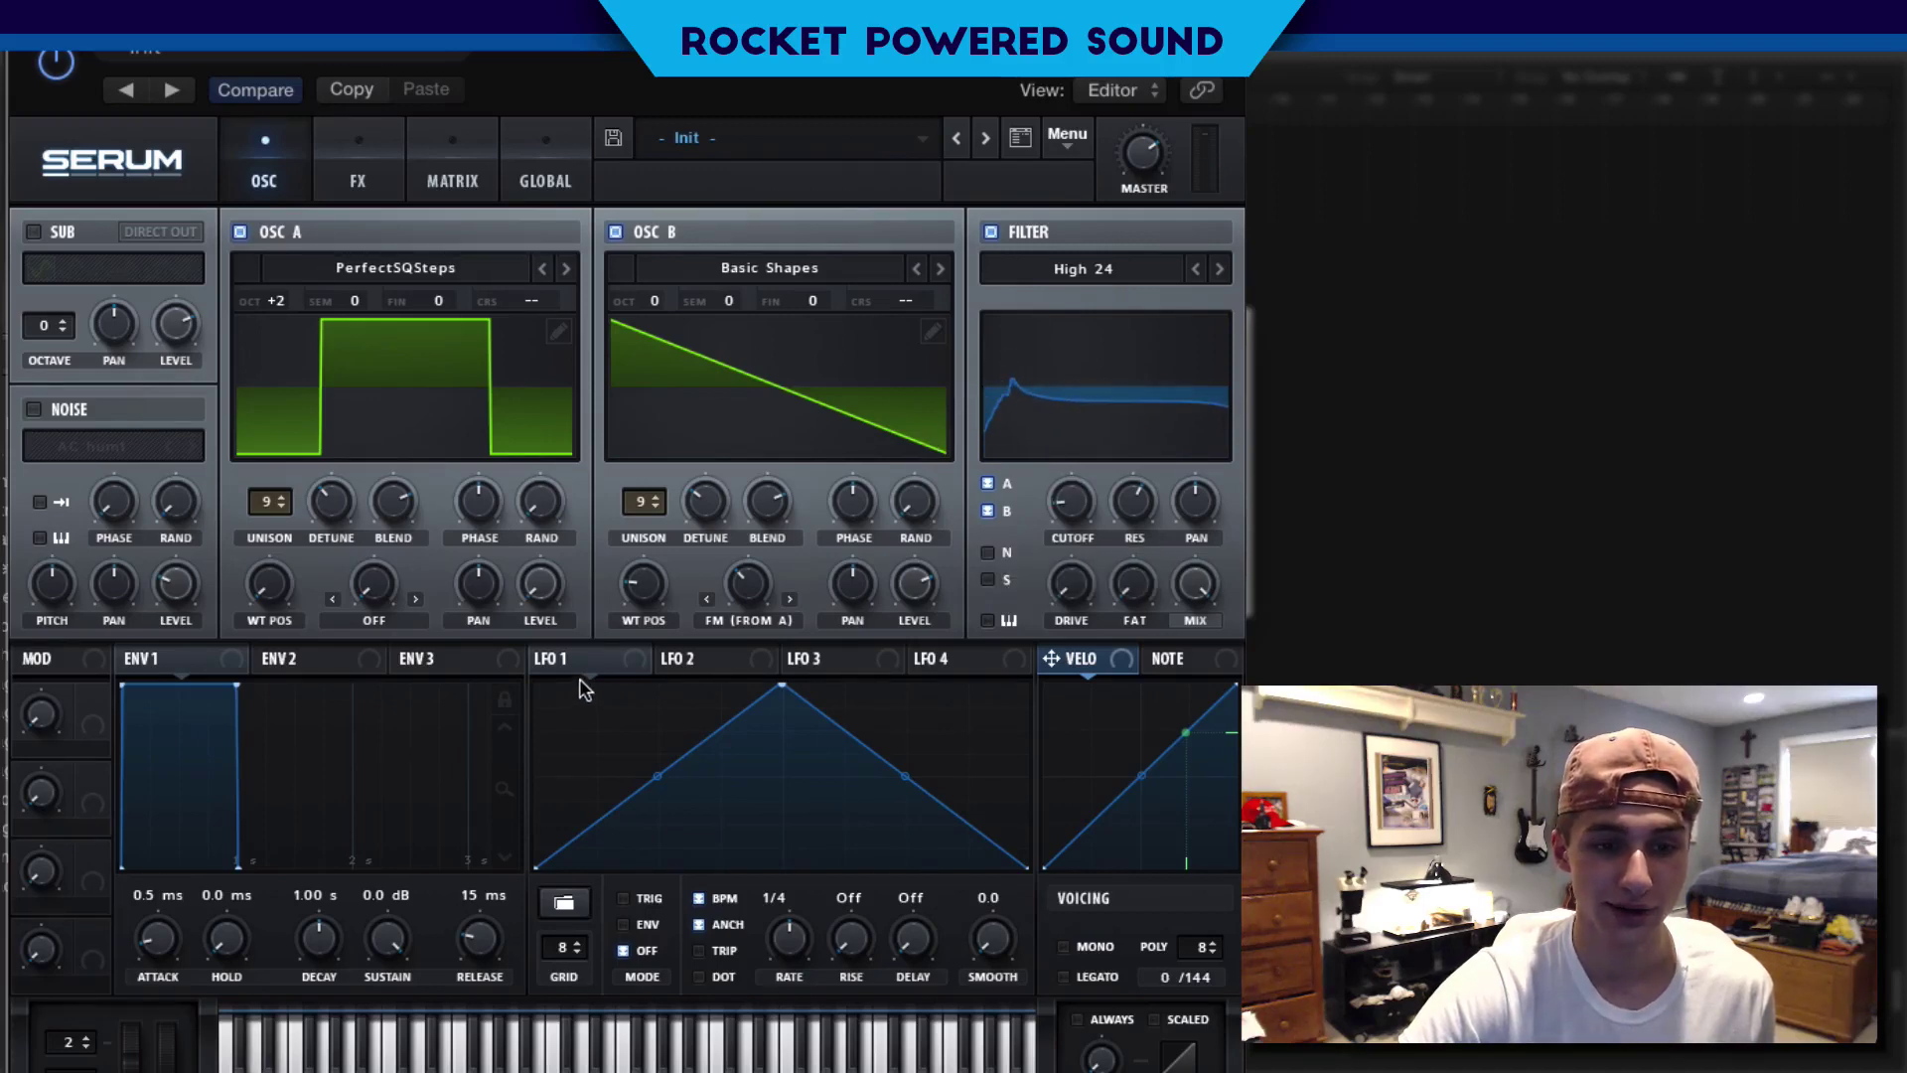
drag(556, 658, 1016, 481)
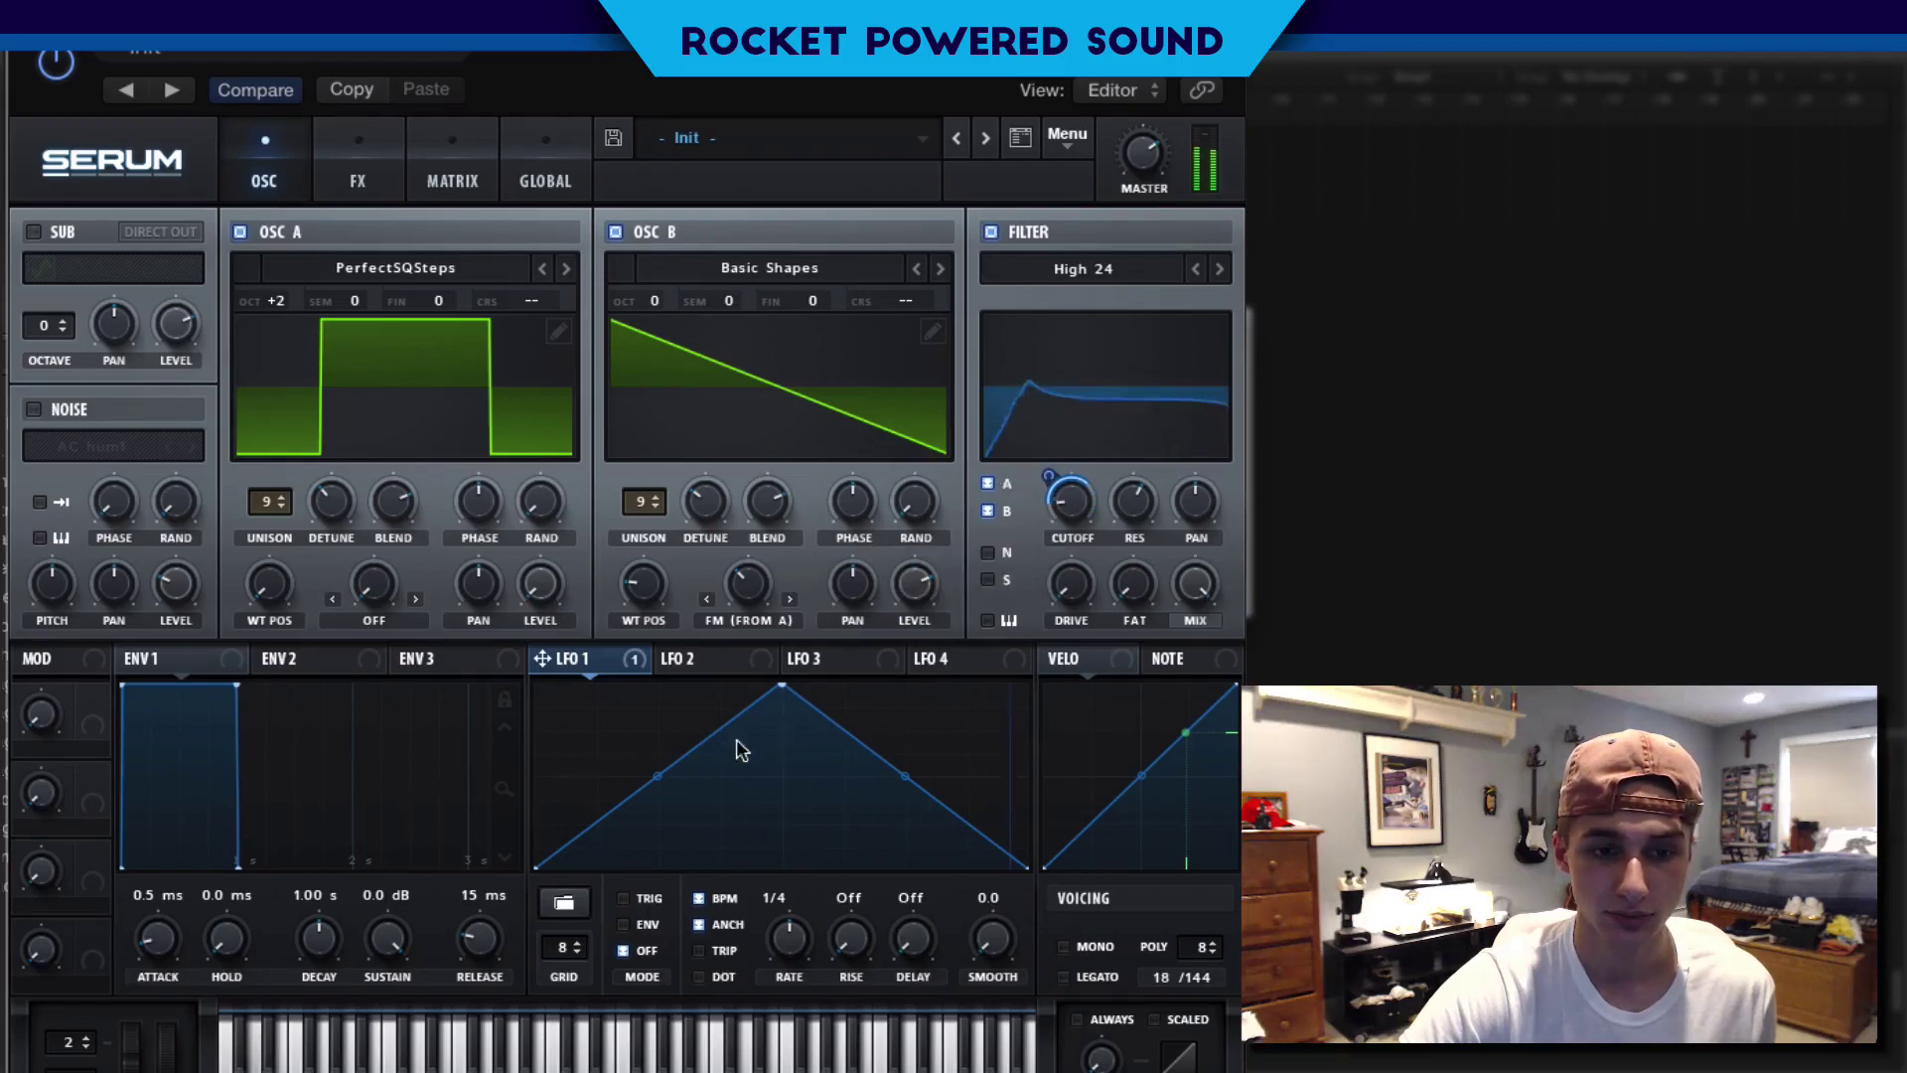
Reshape LFO 1 into a rounded hump with an early, roughly half-height peak, using Trig mode and a 1/2 rate
drag(781, 686, 599, 800)
drag(842, 824, 839, 792)
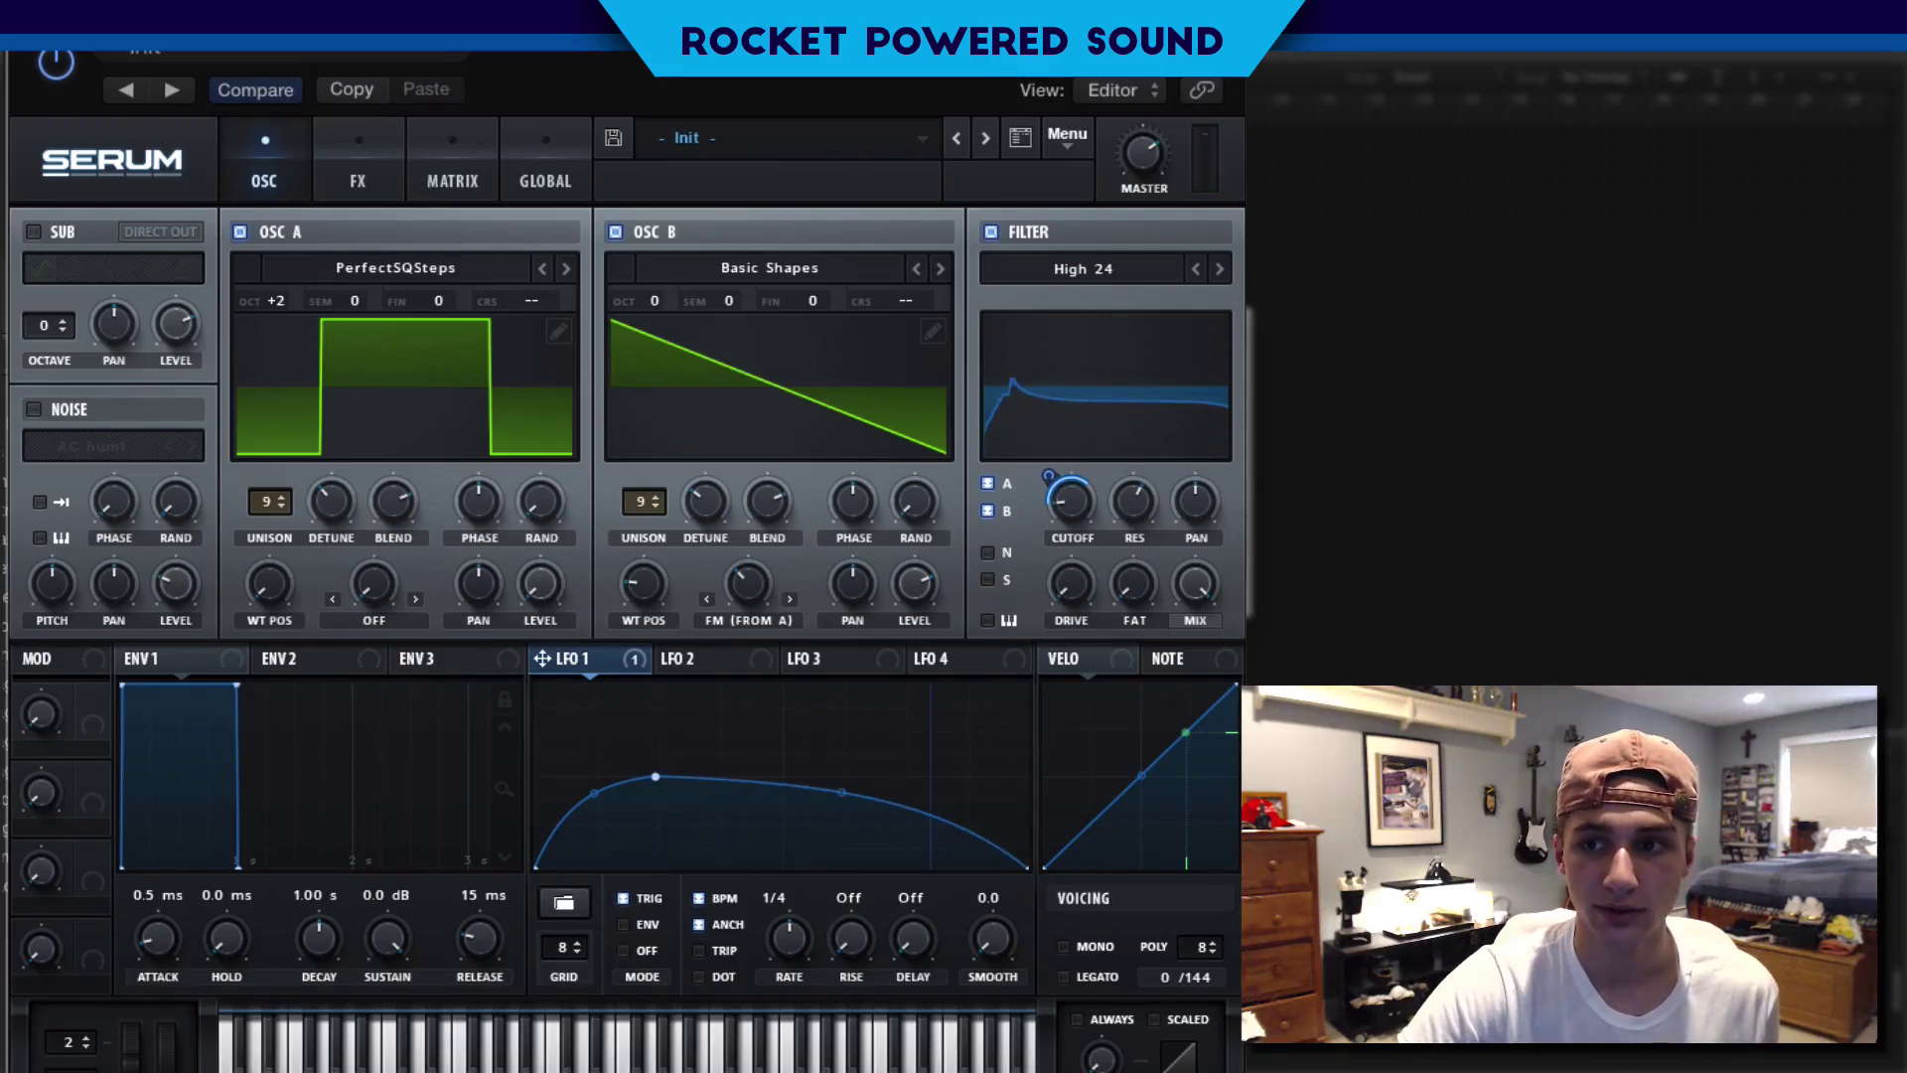
click(1640, 69)
click(1640, 72)
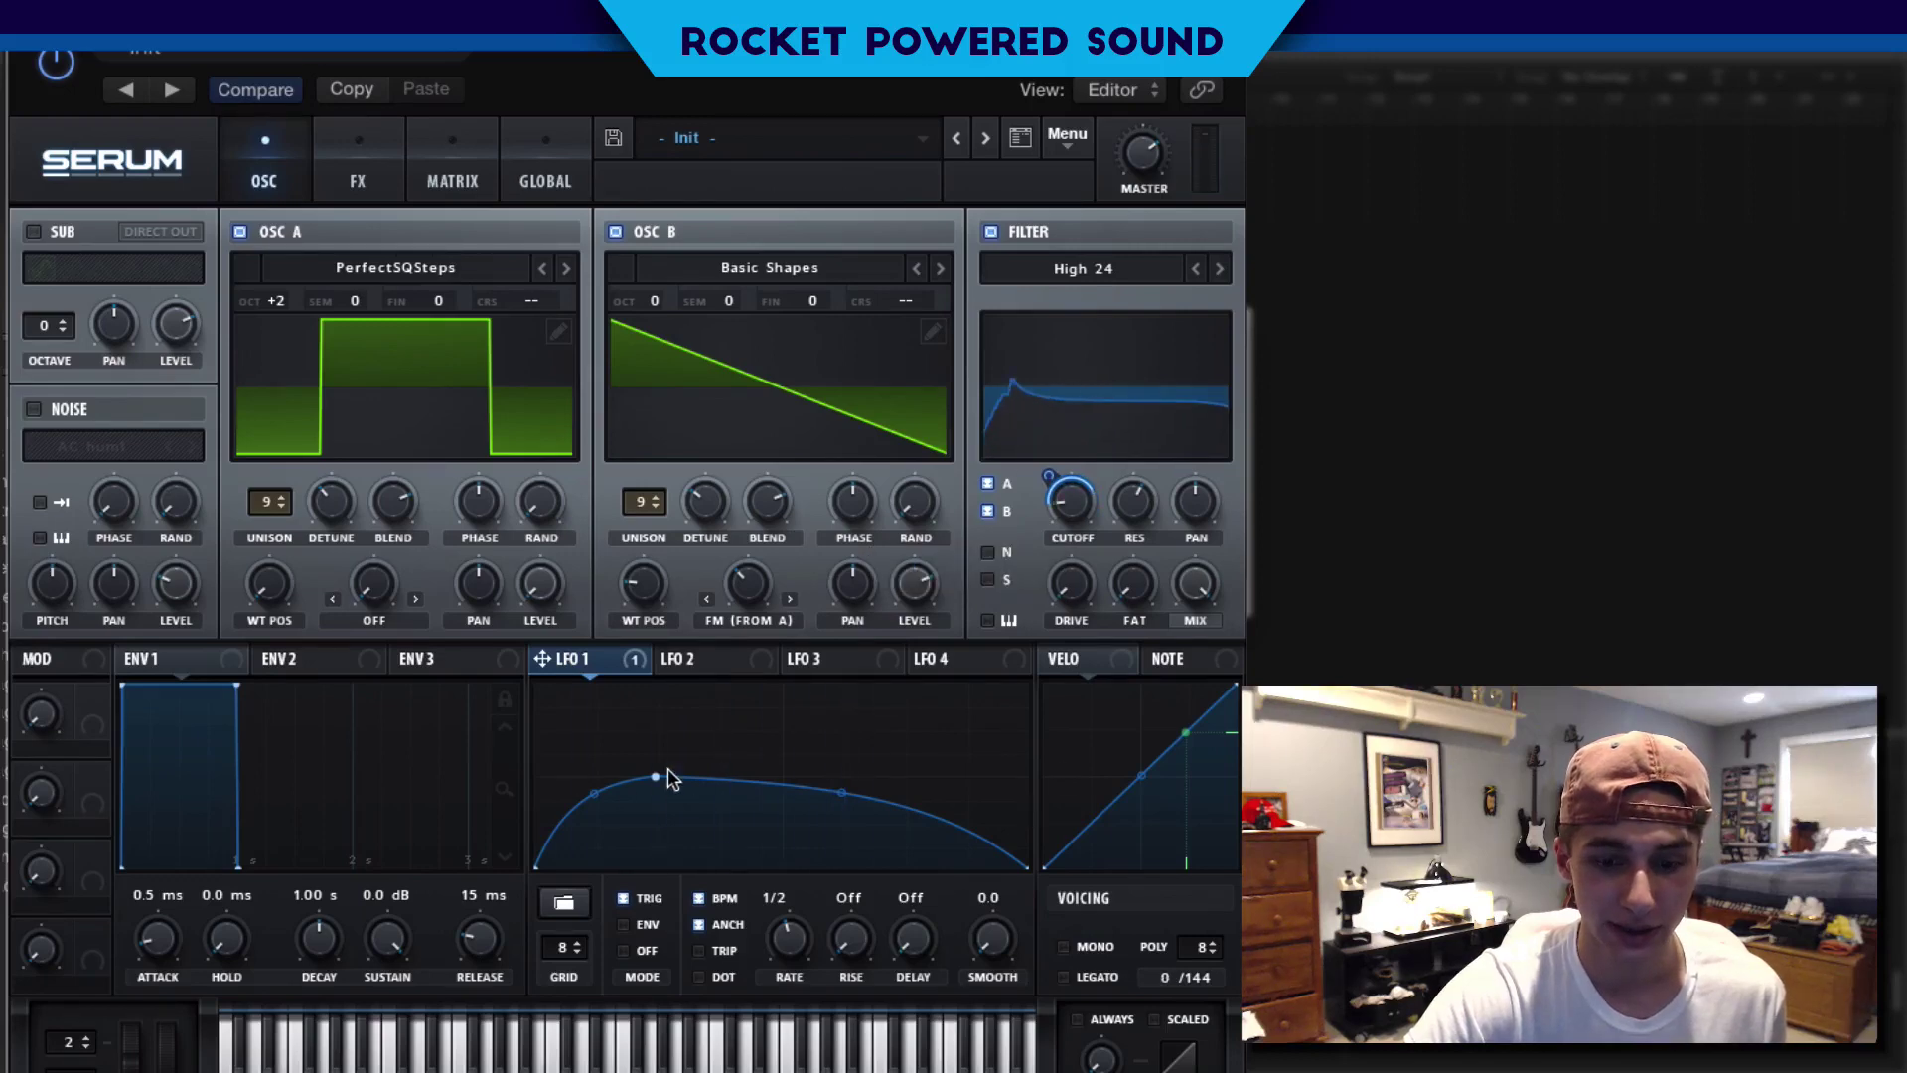
mouse_move(646, 765)
mouse_down()
mouse_move(666, 622)
mouse_move(660, 774)
mouse_move(660, 712)
mouse_move(654, 769)
mouse_move(614, 763)
mouse_up()
Try a second, full-height hump in the later half of the LFO 1 curve and delete its added points
double_click(779, 843)
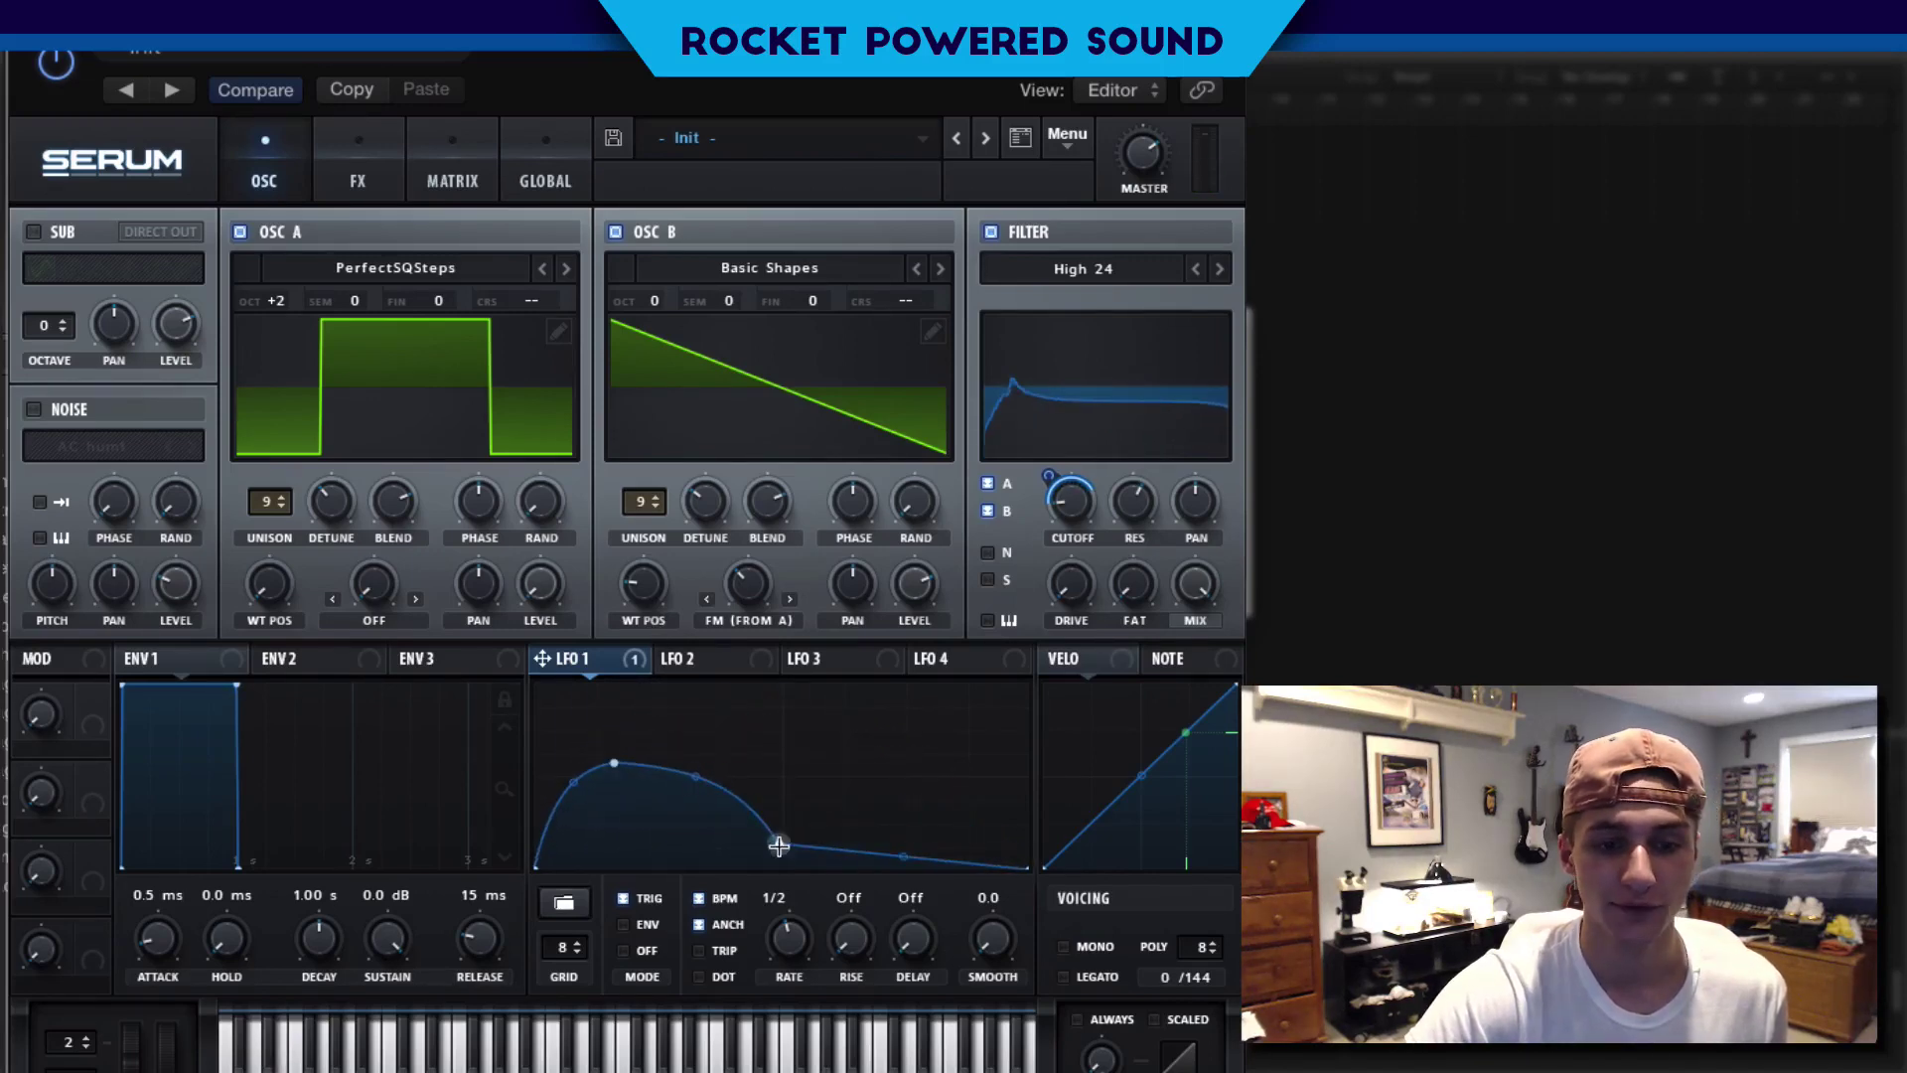
drag(778, 843, 794, 870)
double_click(906, 770)
drag(906, 769, 918, 683)
drag(852, 773, 830, 732)
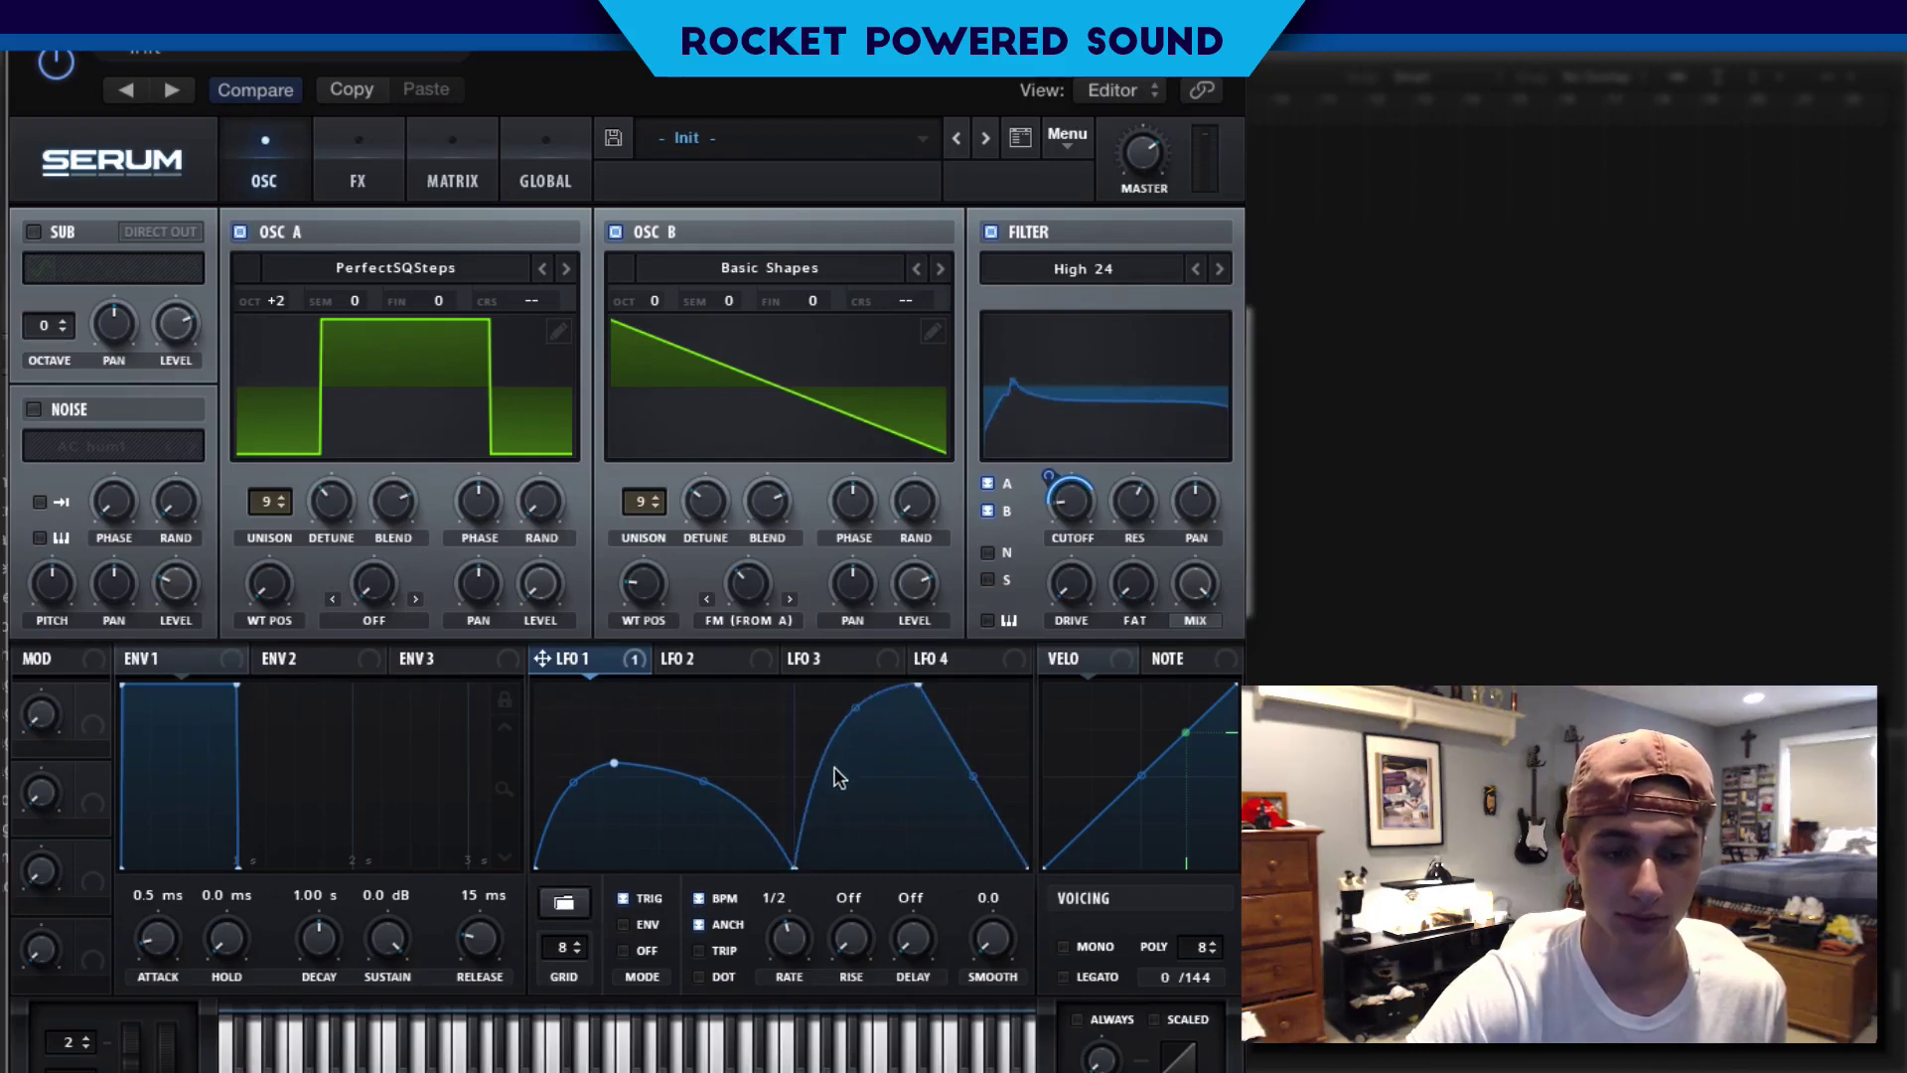
double_click(920, 685)
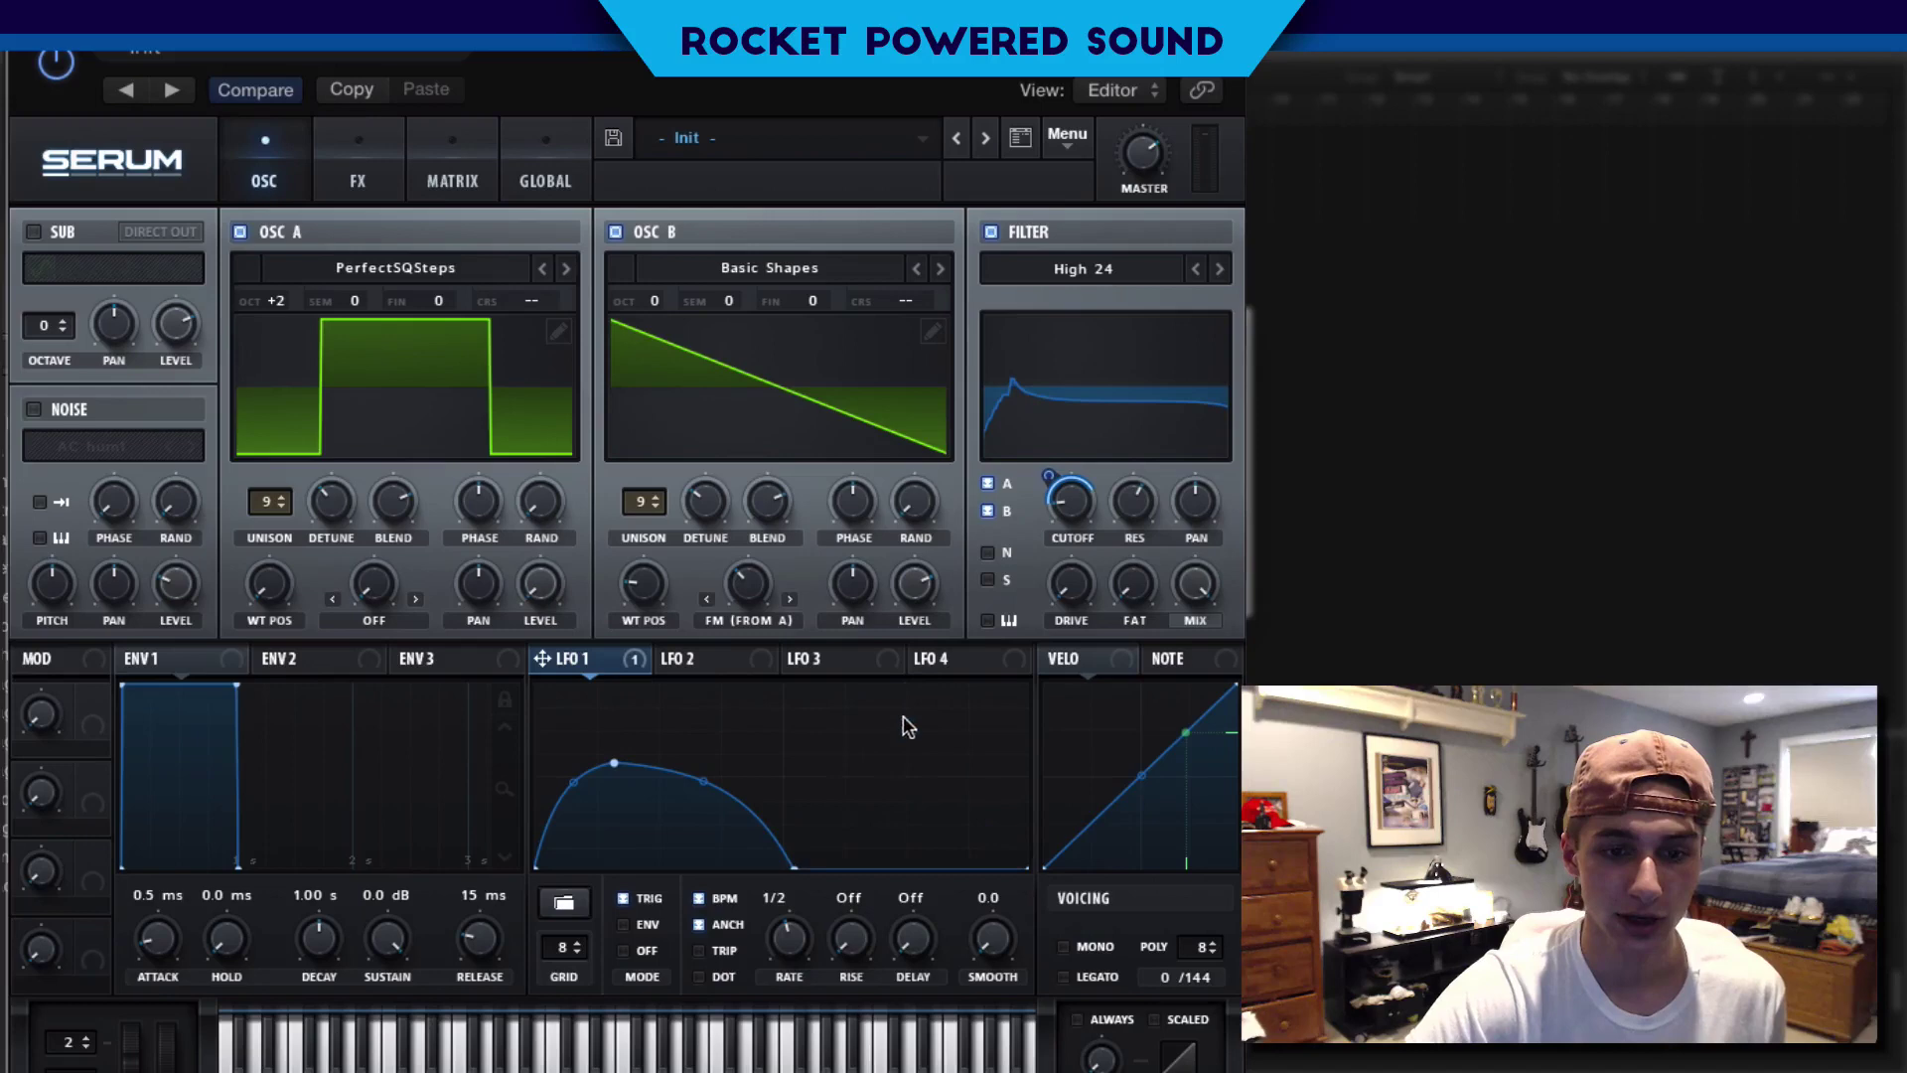
double_click(795, 869)
Bow LFO 1's falling curve with its peak slightly later, and enable mono and legato voicing
drag(820, 817, 817, 787)
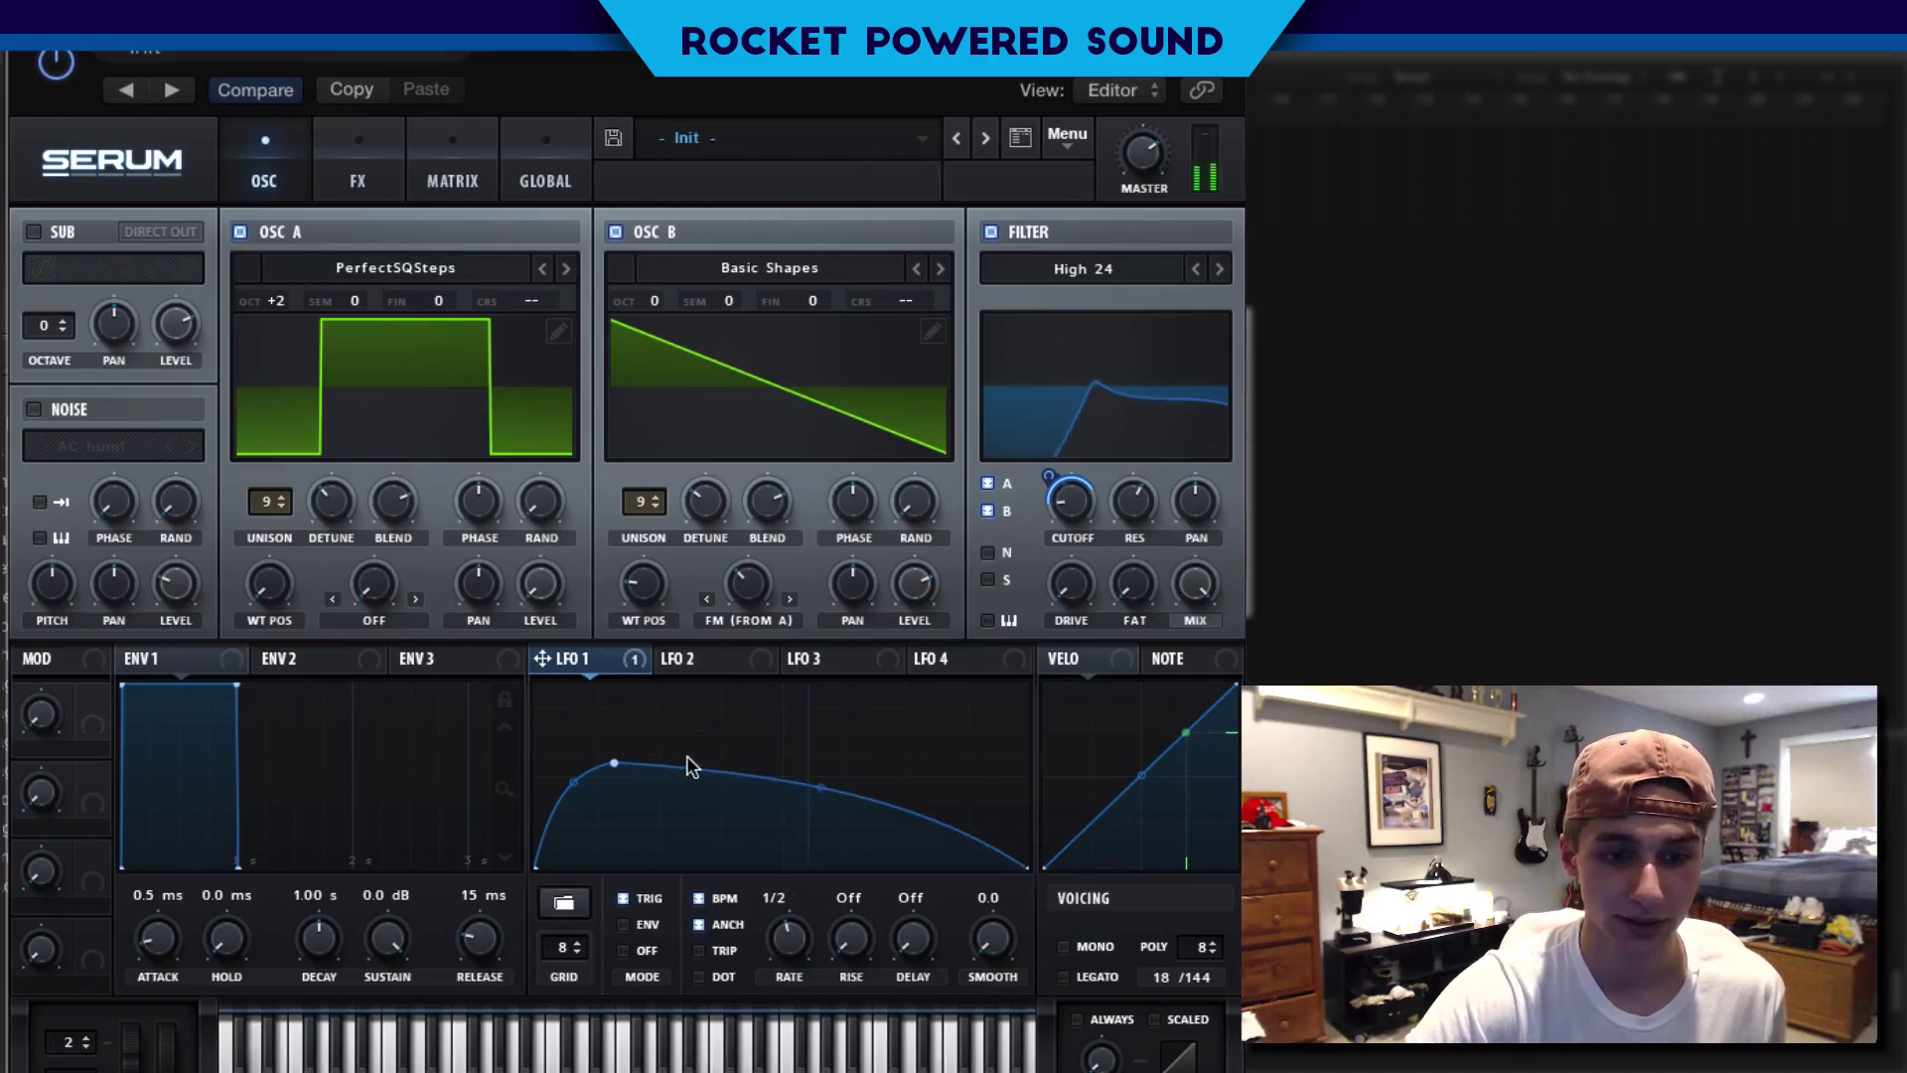
drag(616, 761, 628, 765)
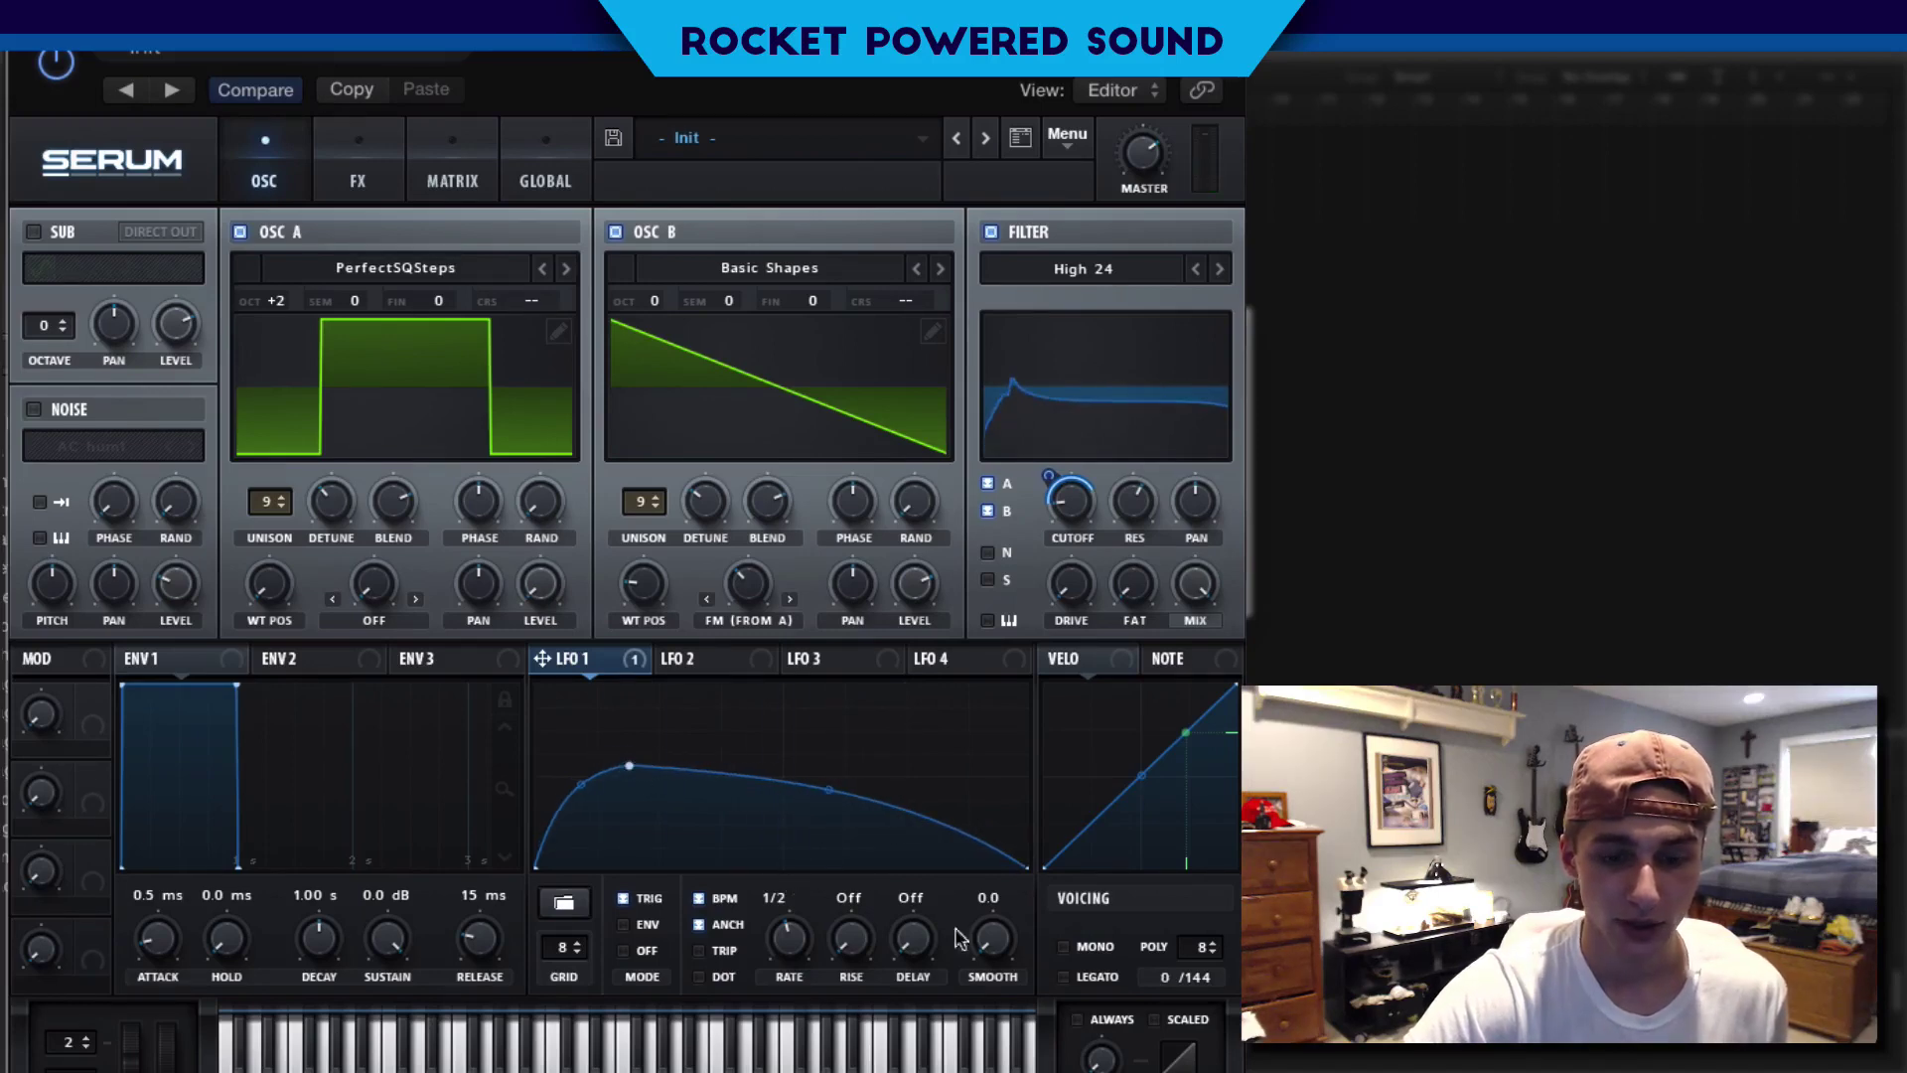
click(1063, 947)
click(1068, 978)
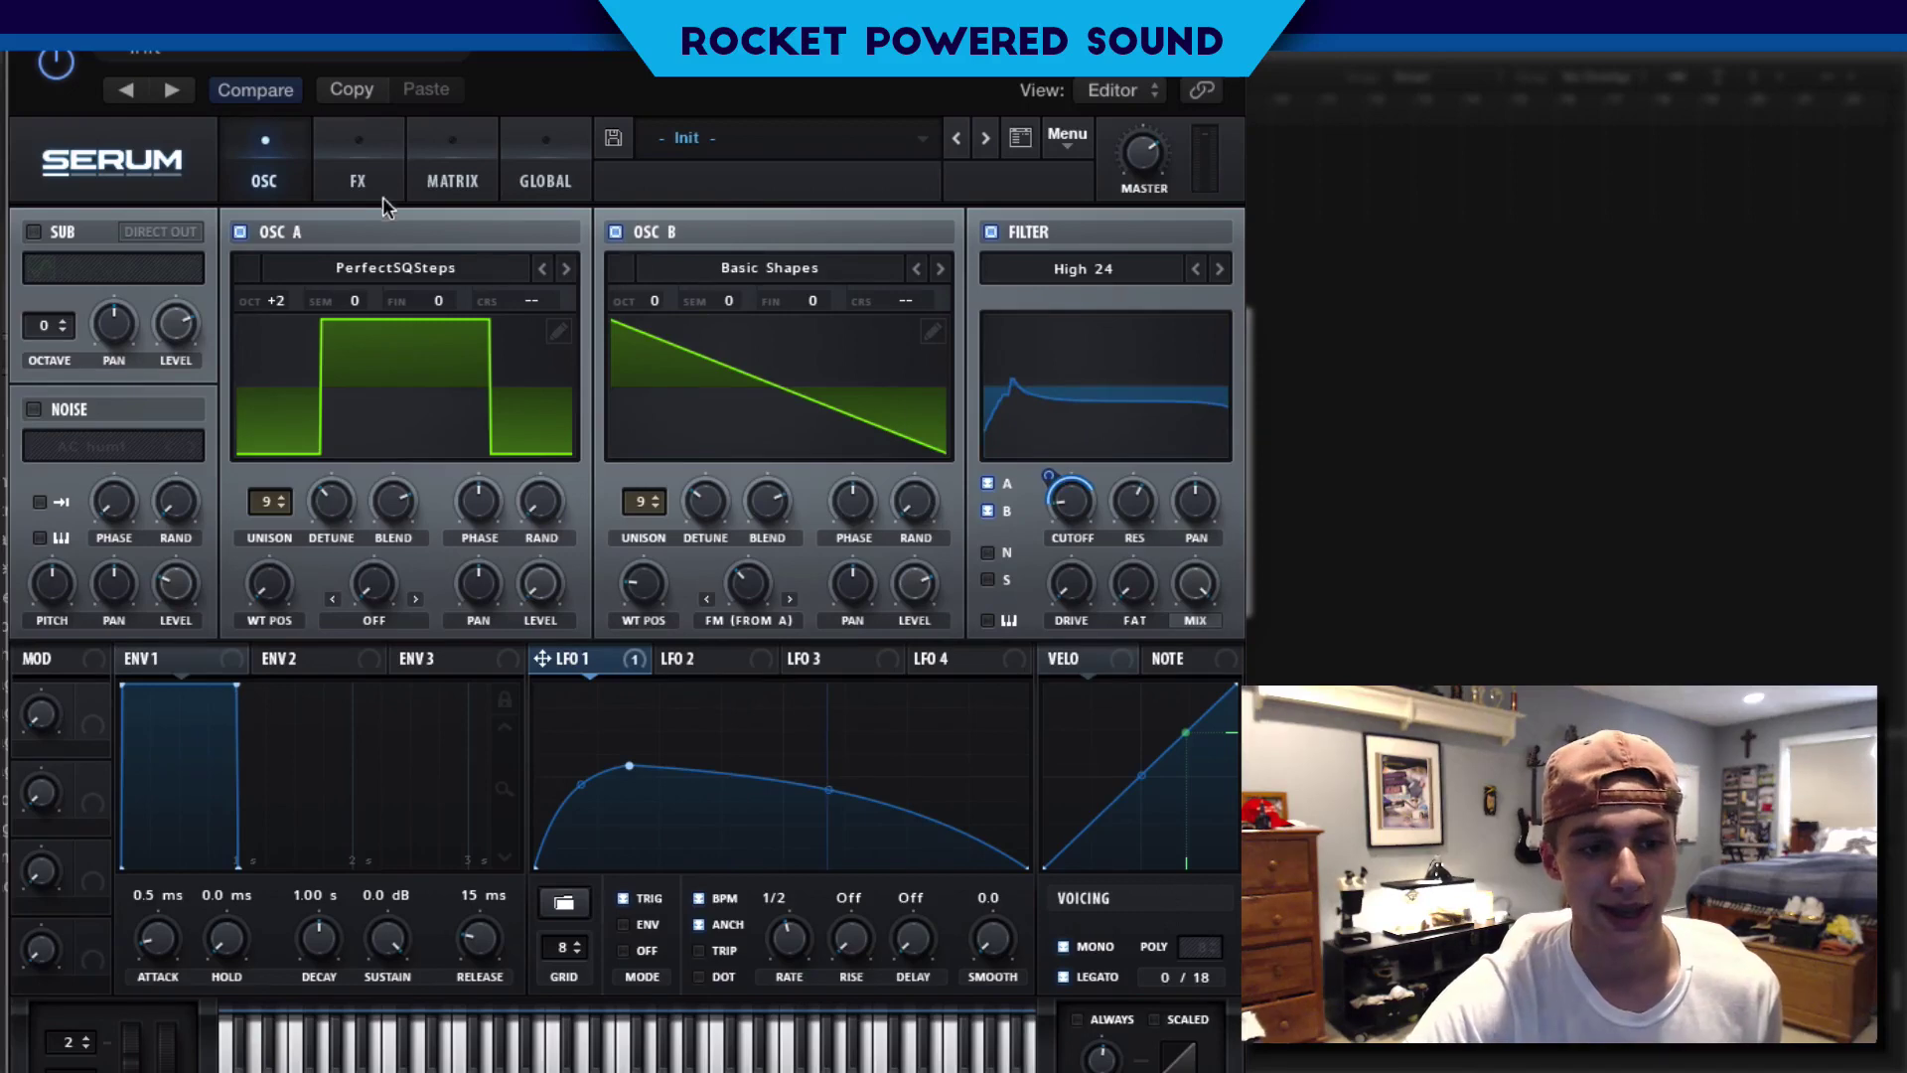
Add the Filter effect and set its type to Reverb from the Misc filters
click(353, 174)
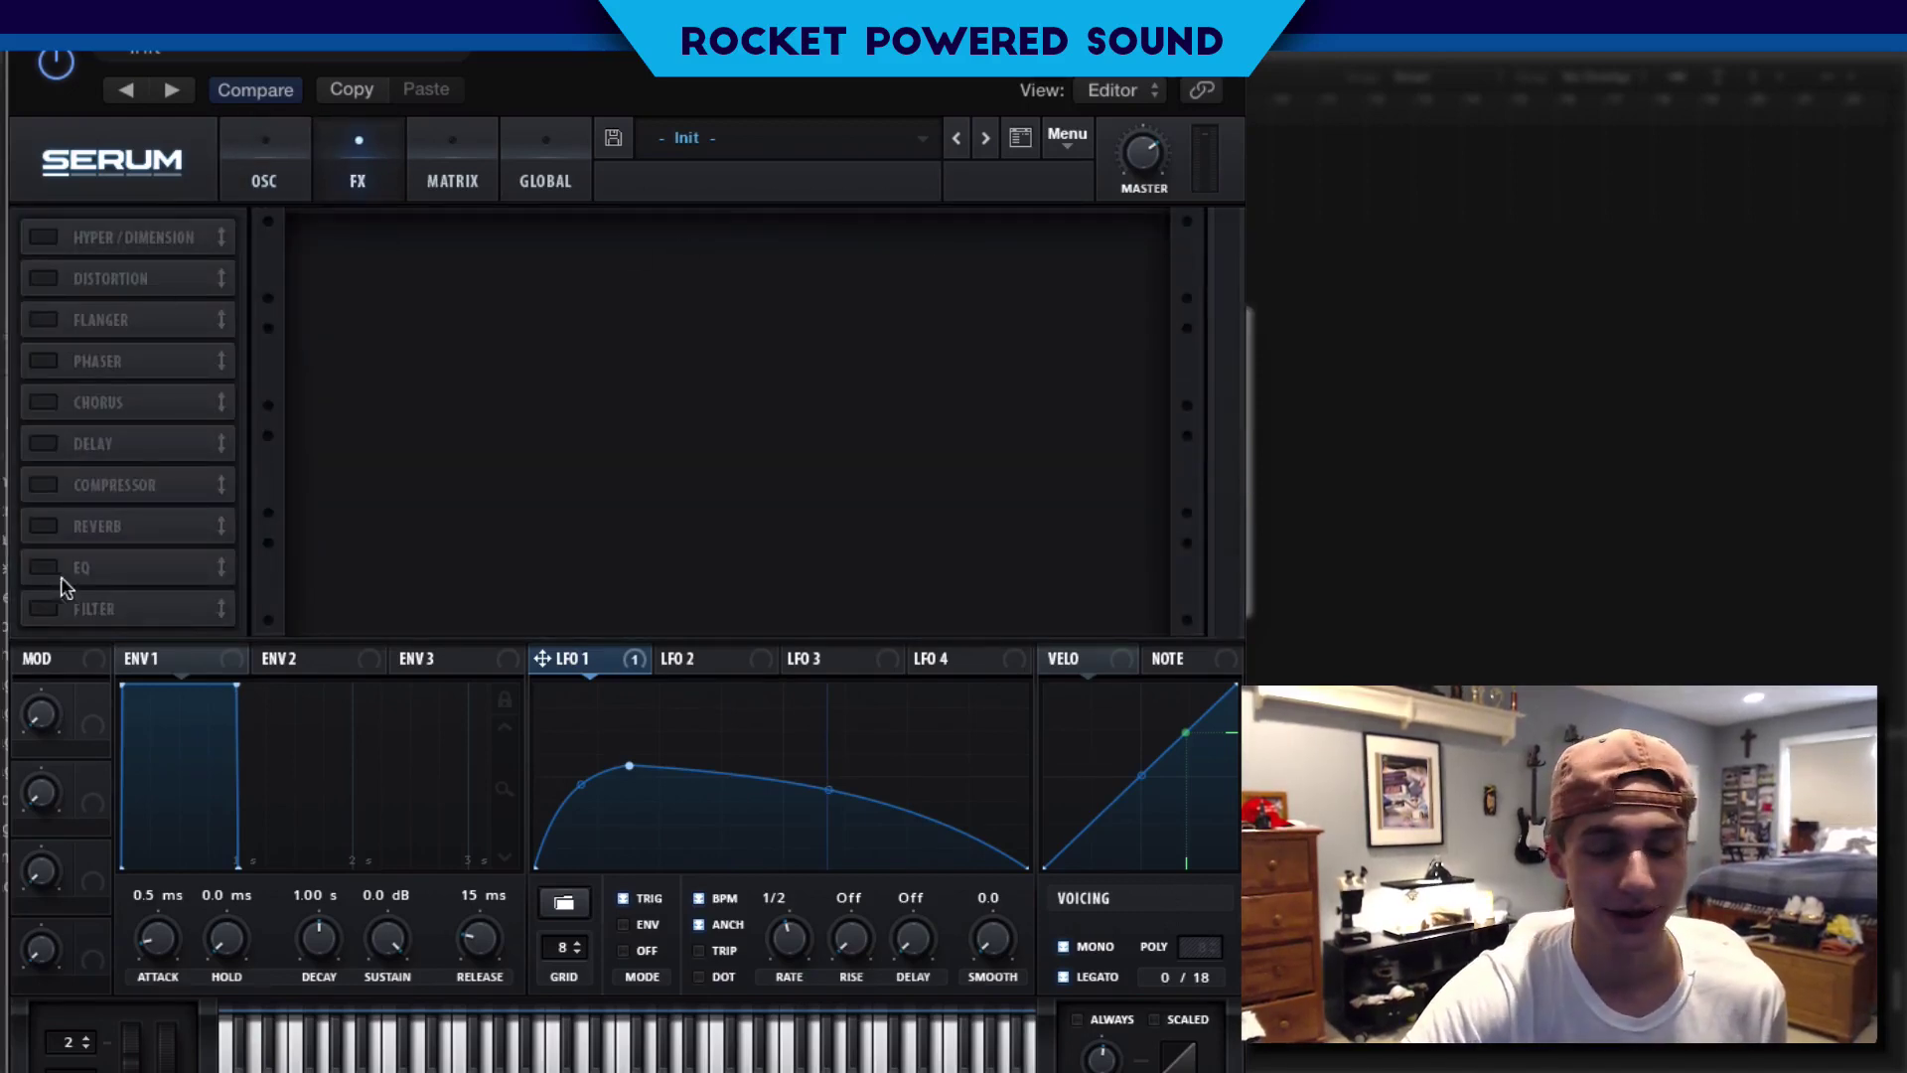
click(44, 608)
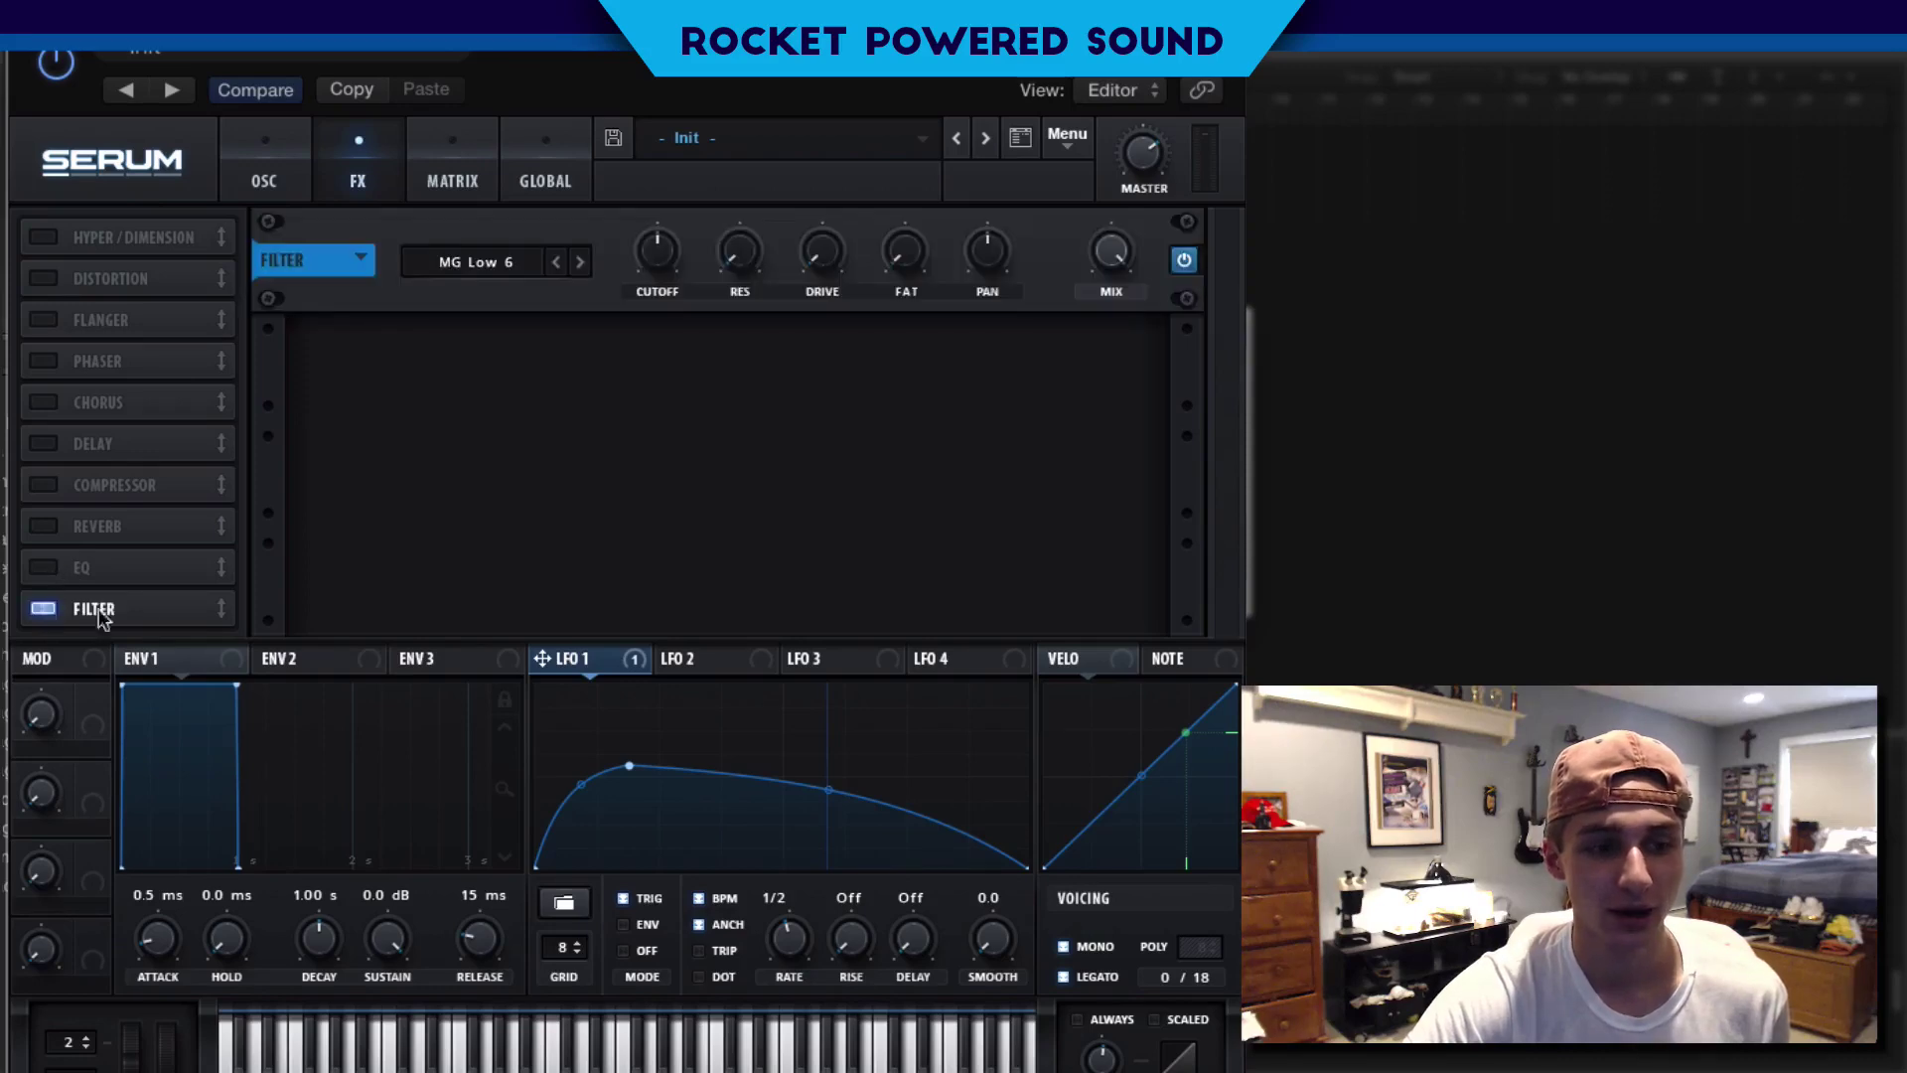
click(501, 262)
mouse_move(515, 371)
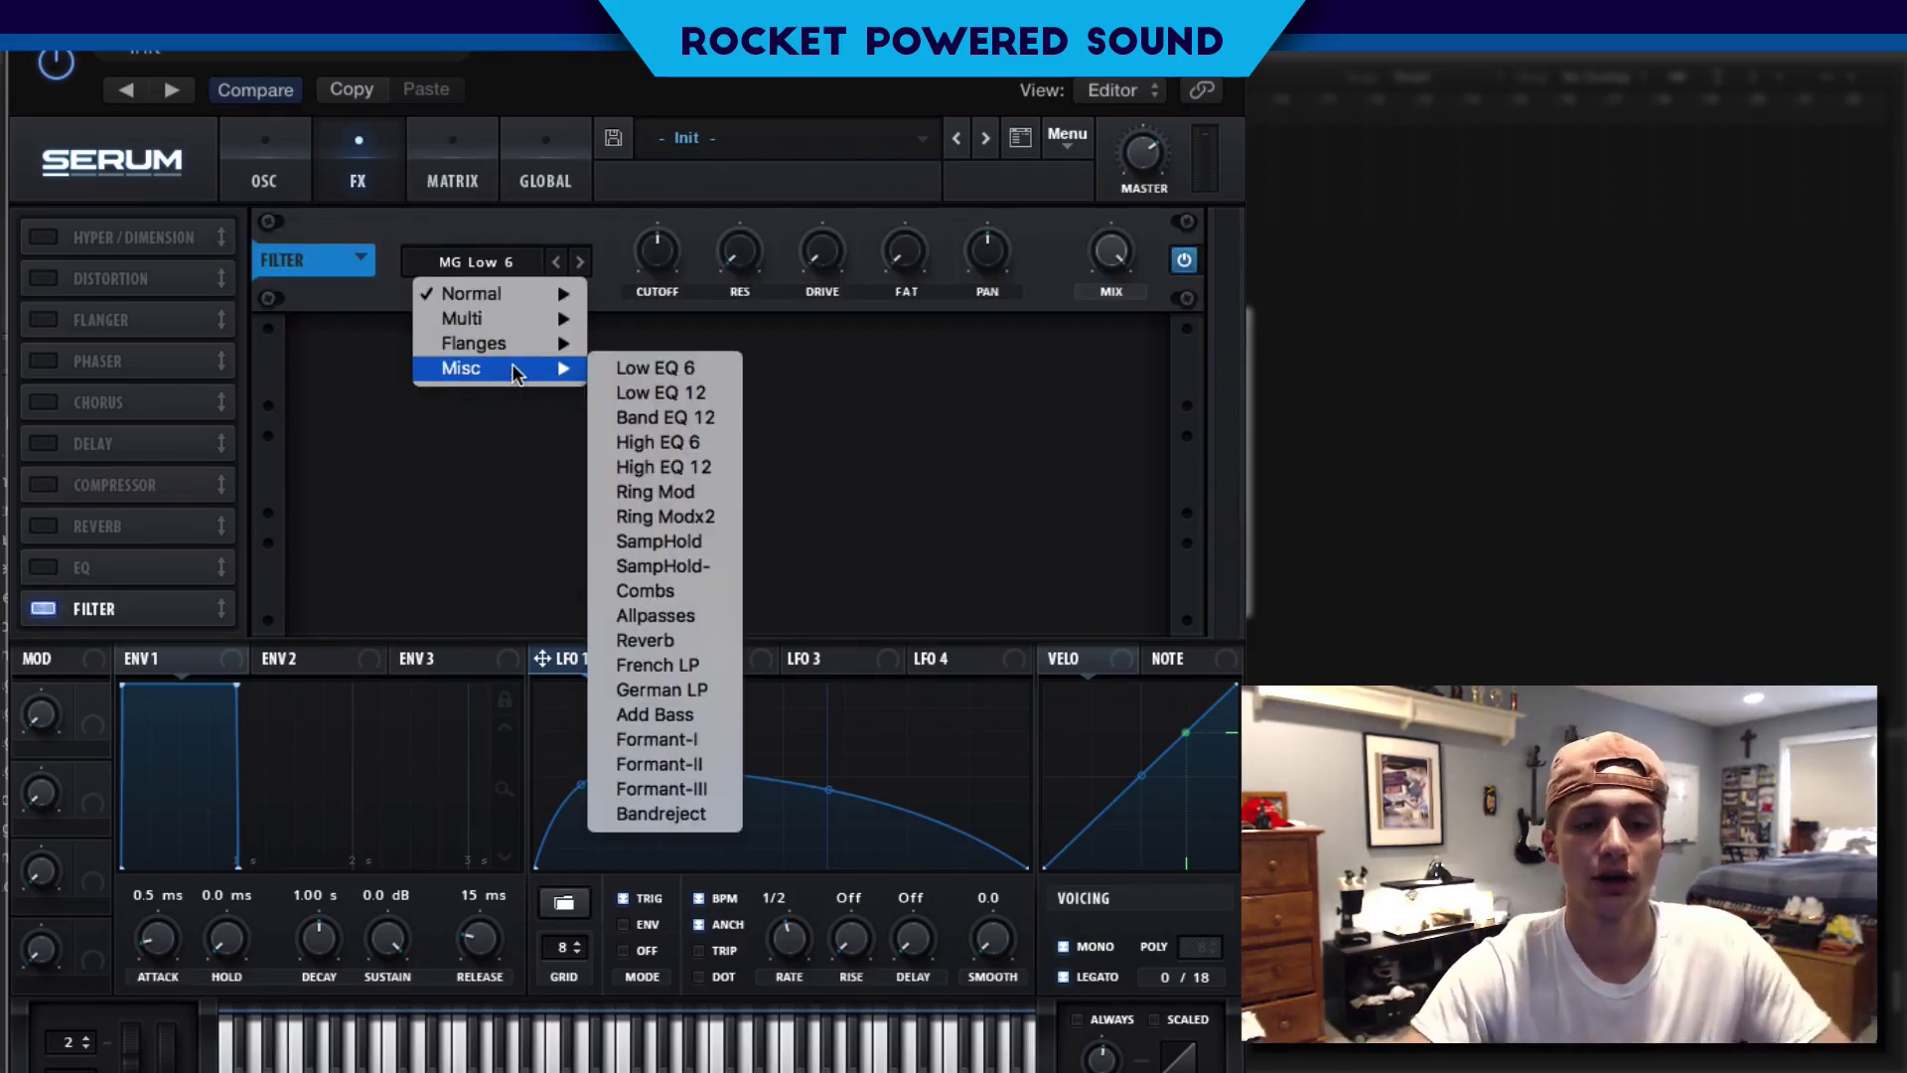
click(676, 643)
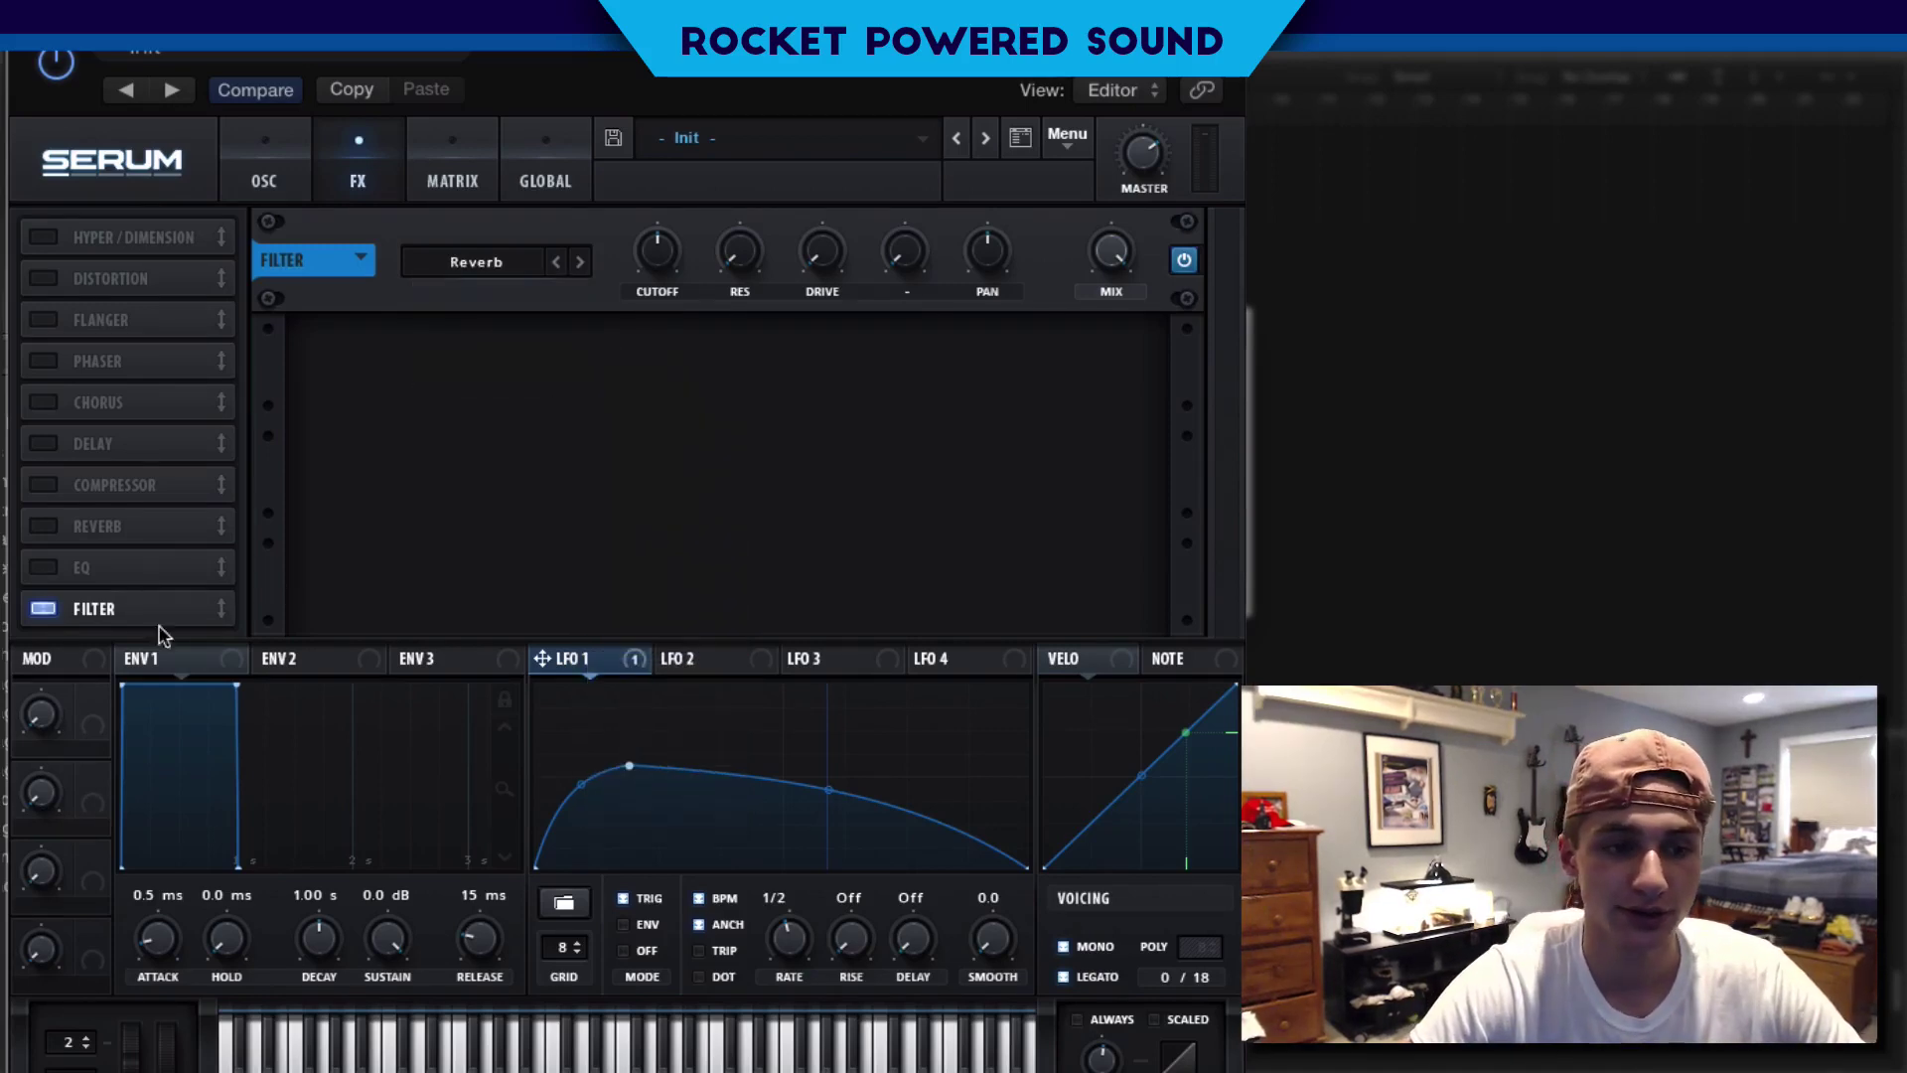
Move the Filter effect to the start of the effects chain and lower its cutoff to about 65 Hz
drag(129, 608, 235, 185)
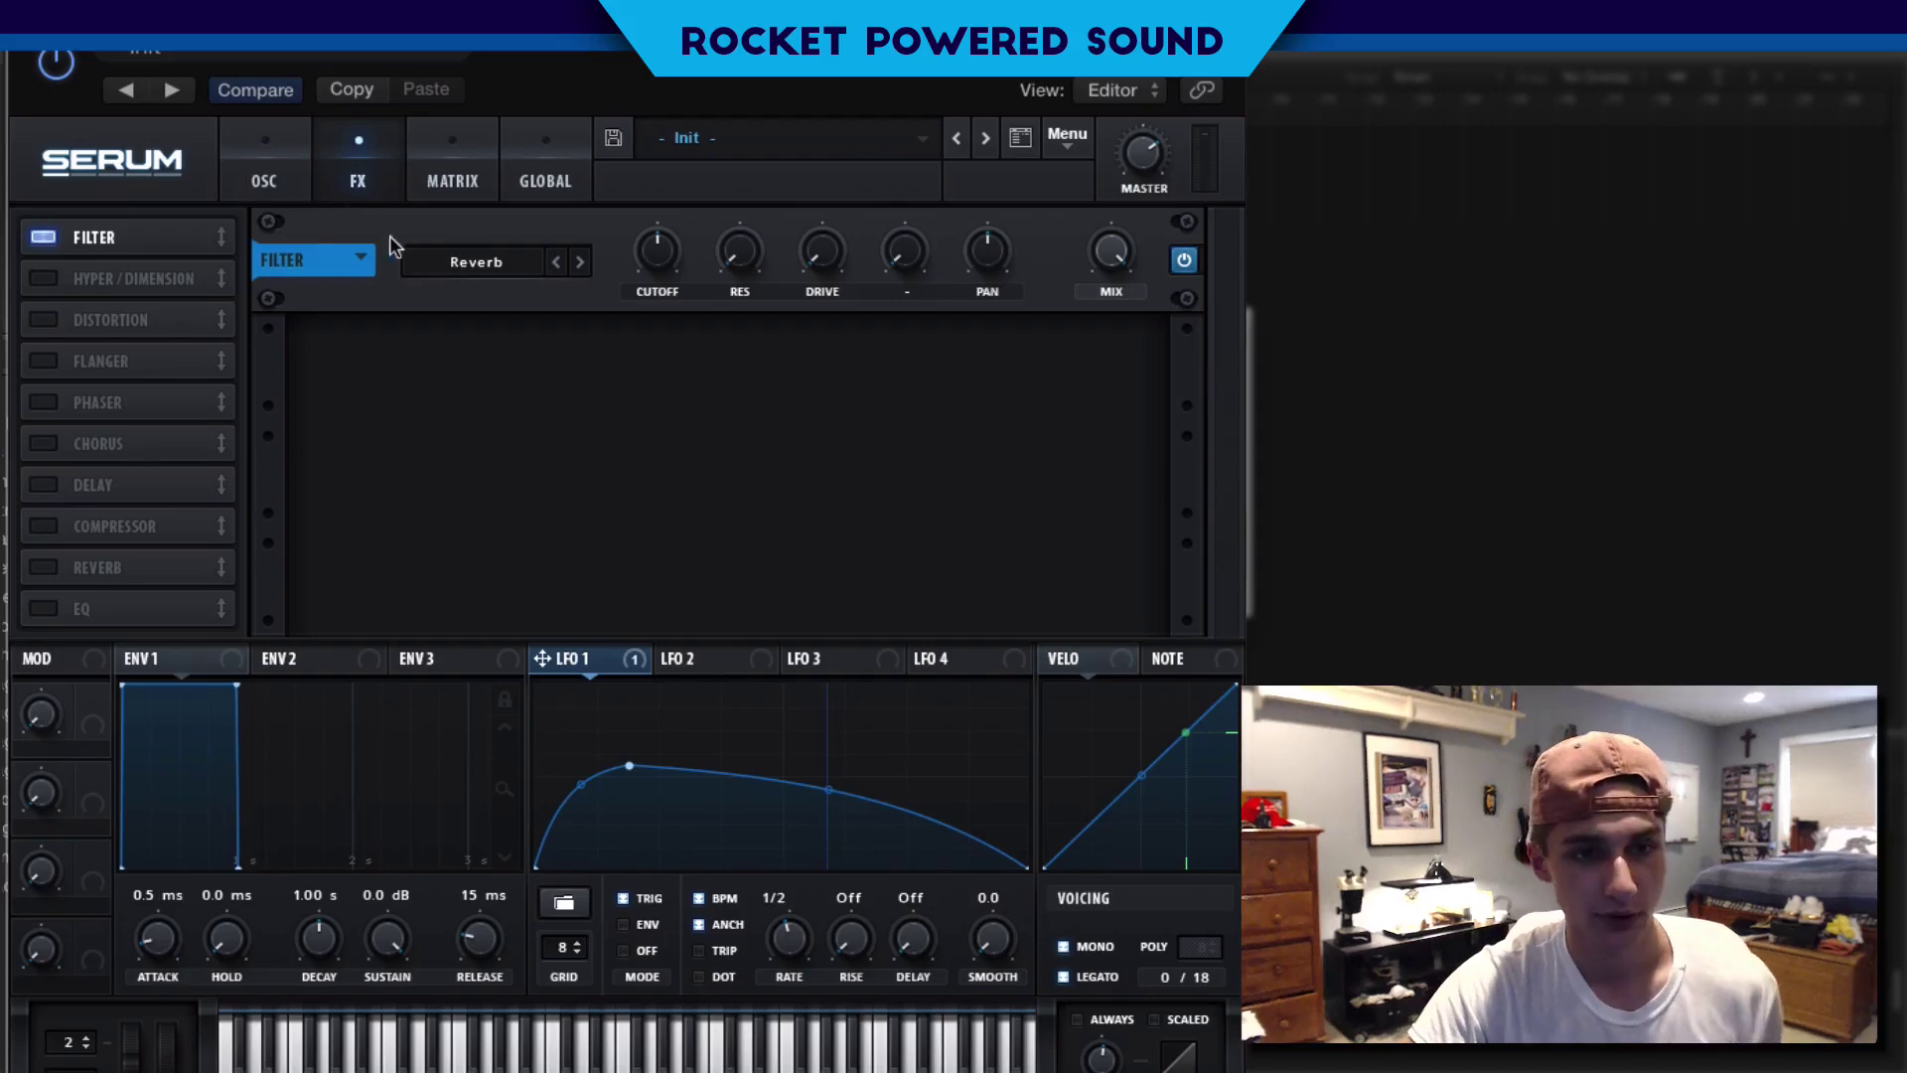
drag(658, 244, 616, 270)
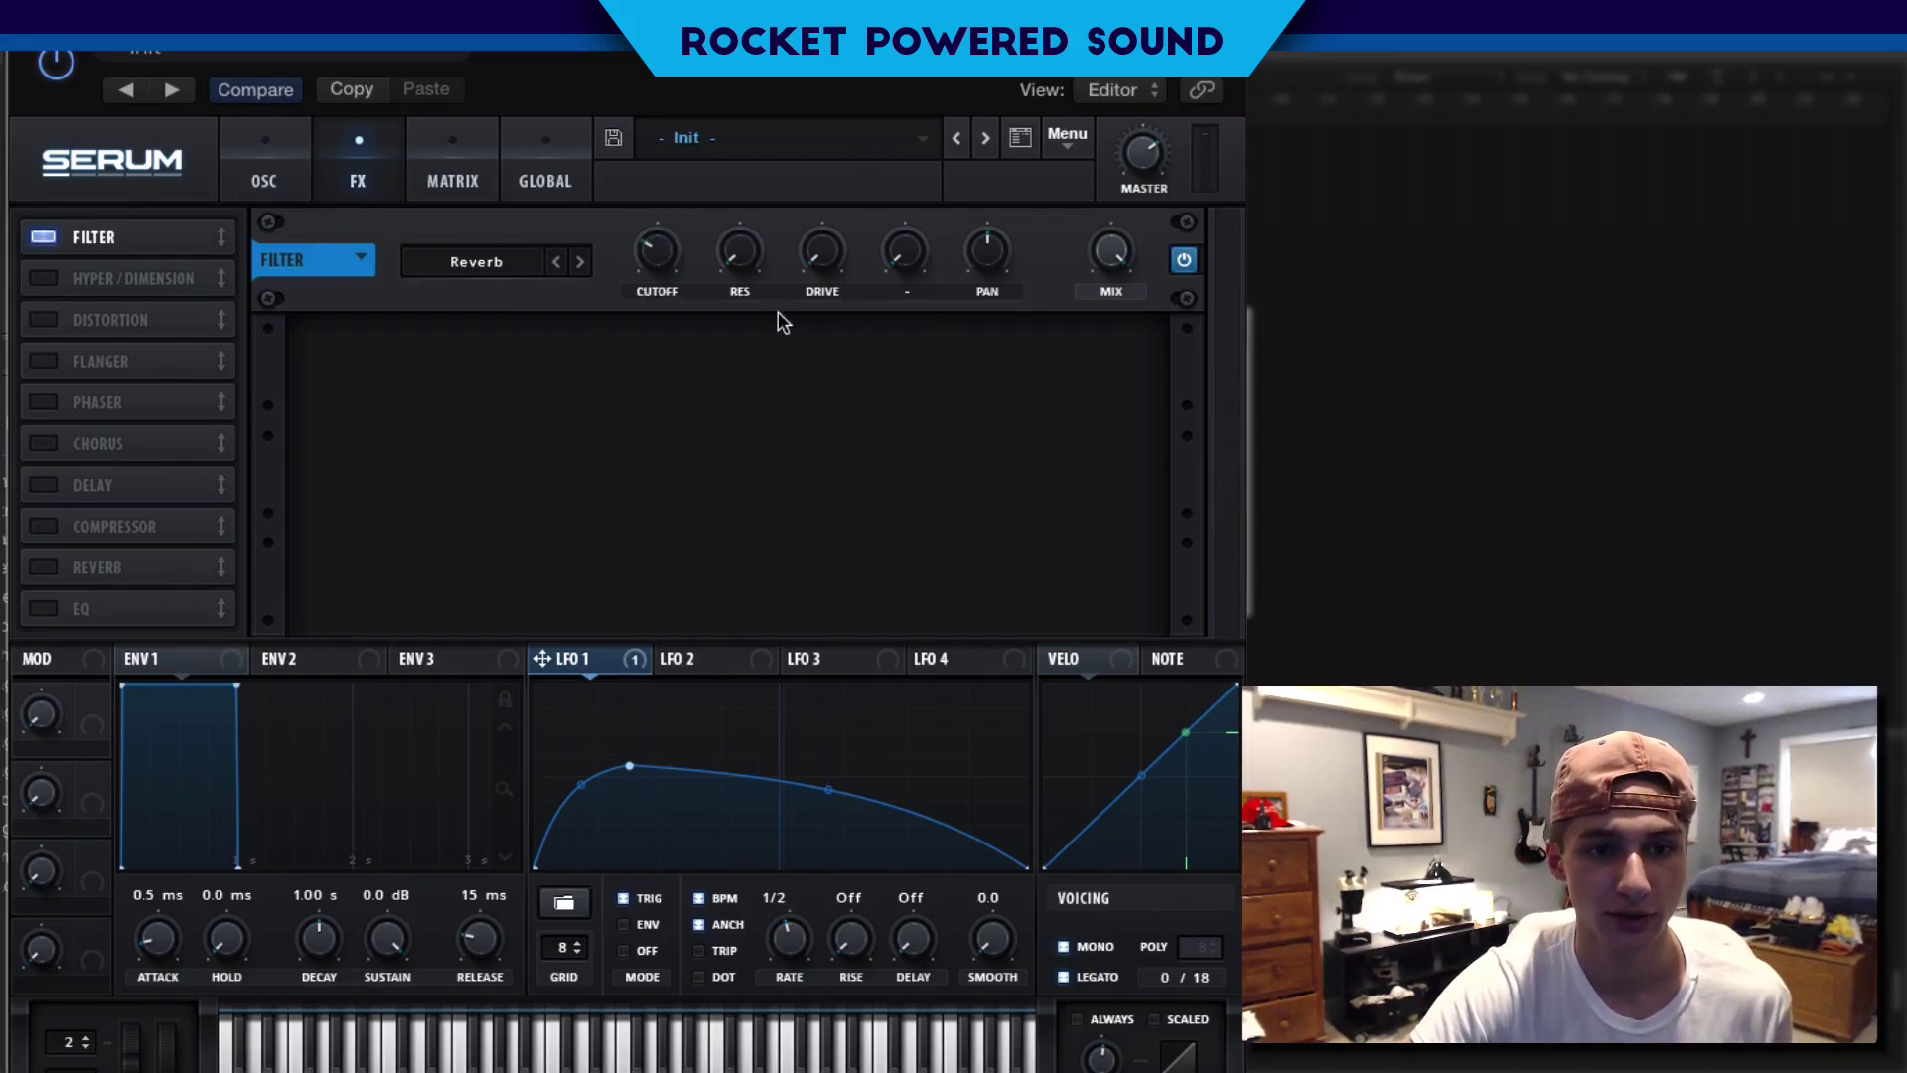
click(270, 169)
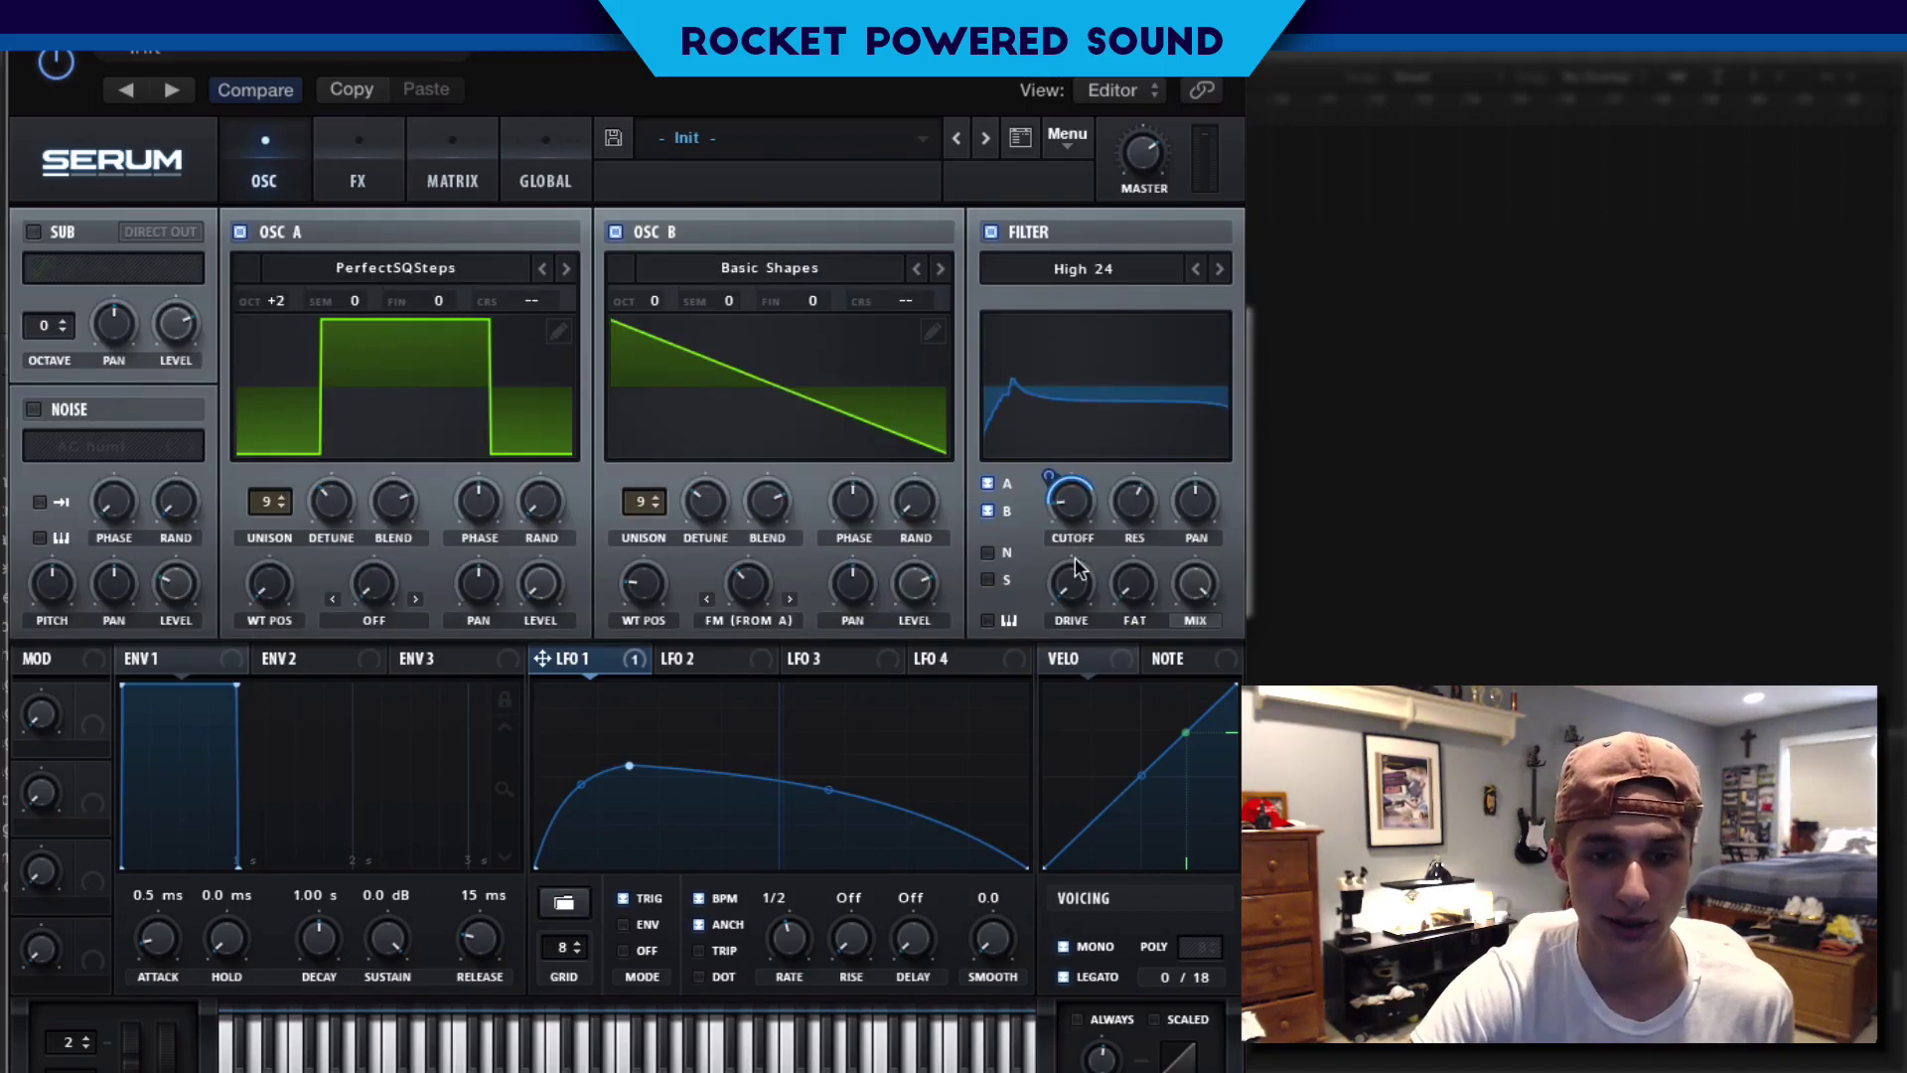
click(352, 180)
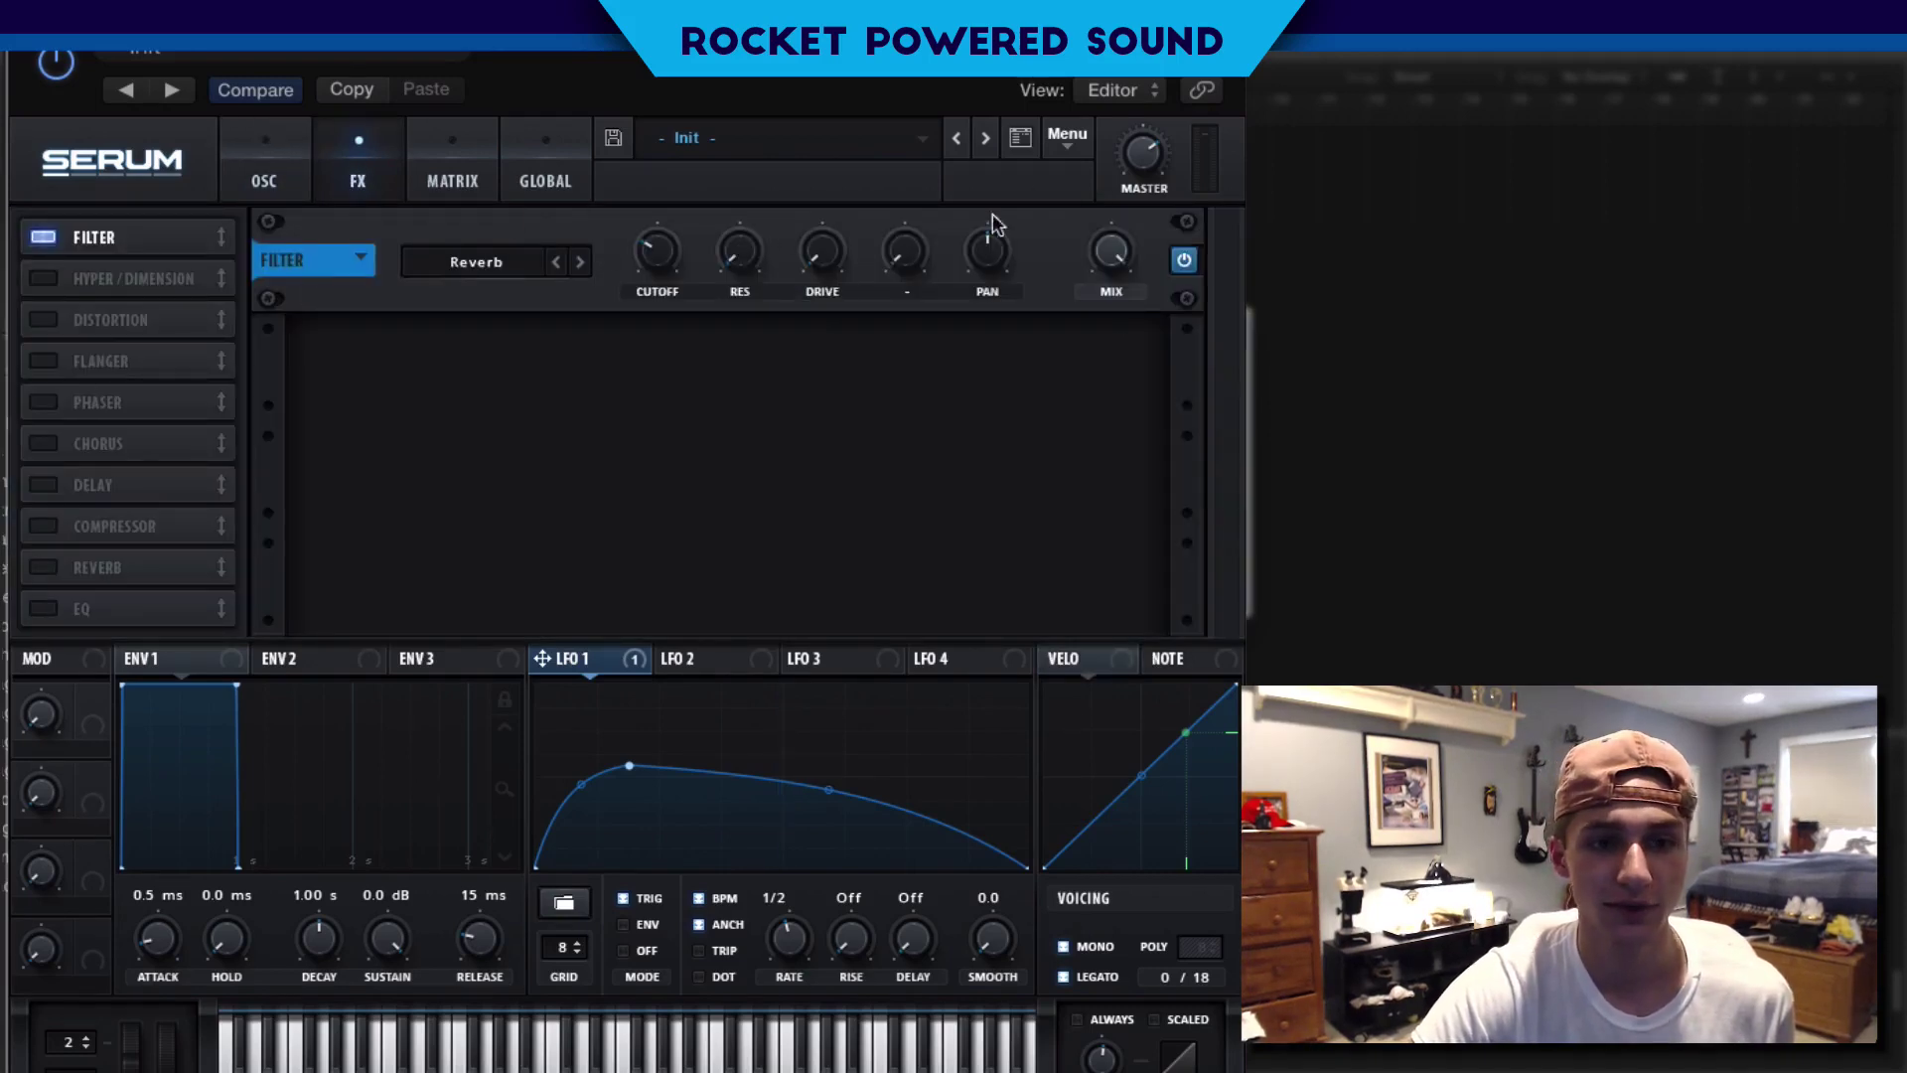
mouse_move(672, 256)
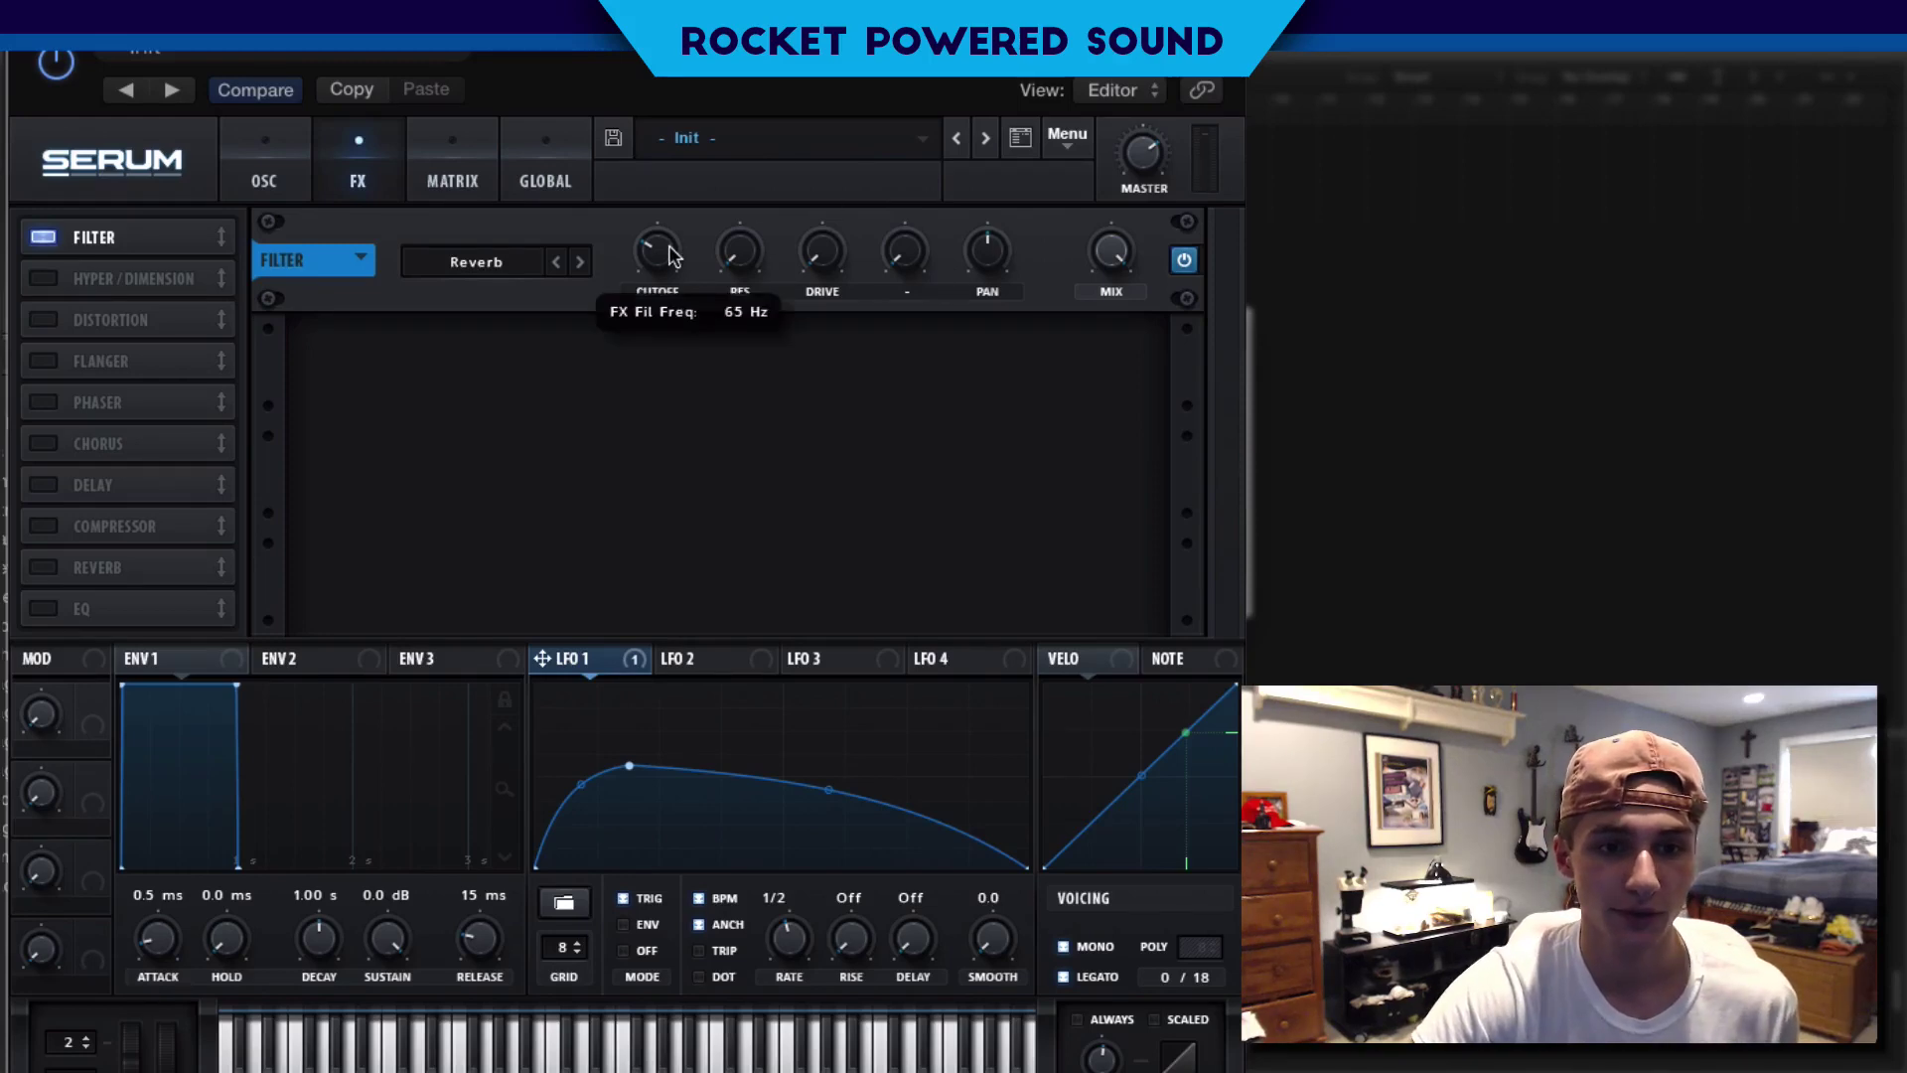
drag(671, 256, 658, 248)
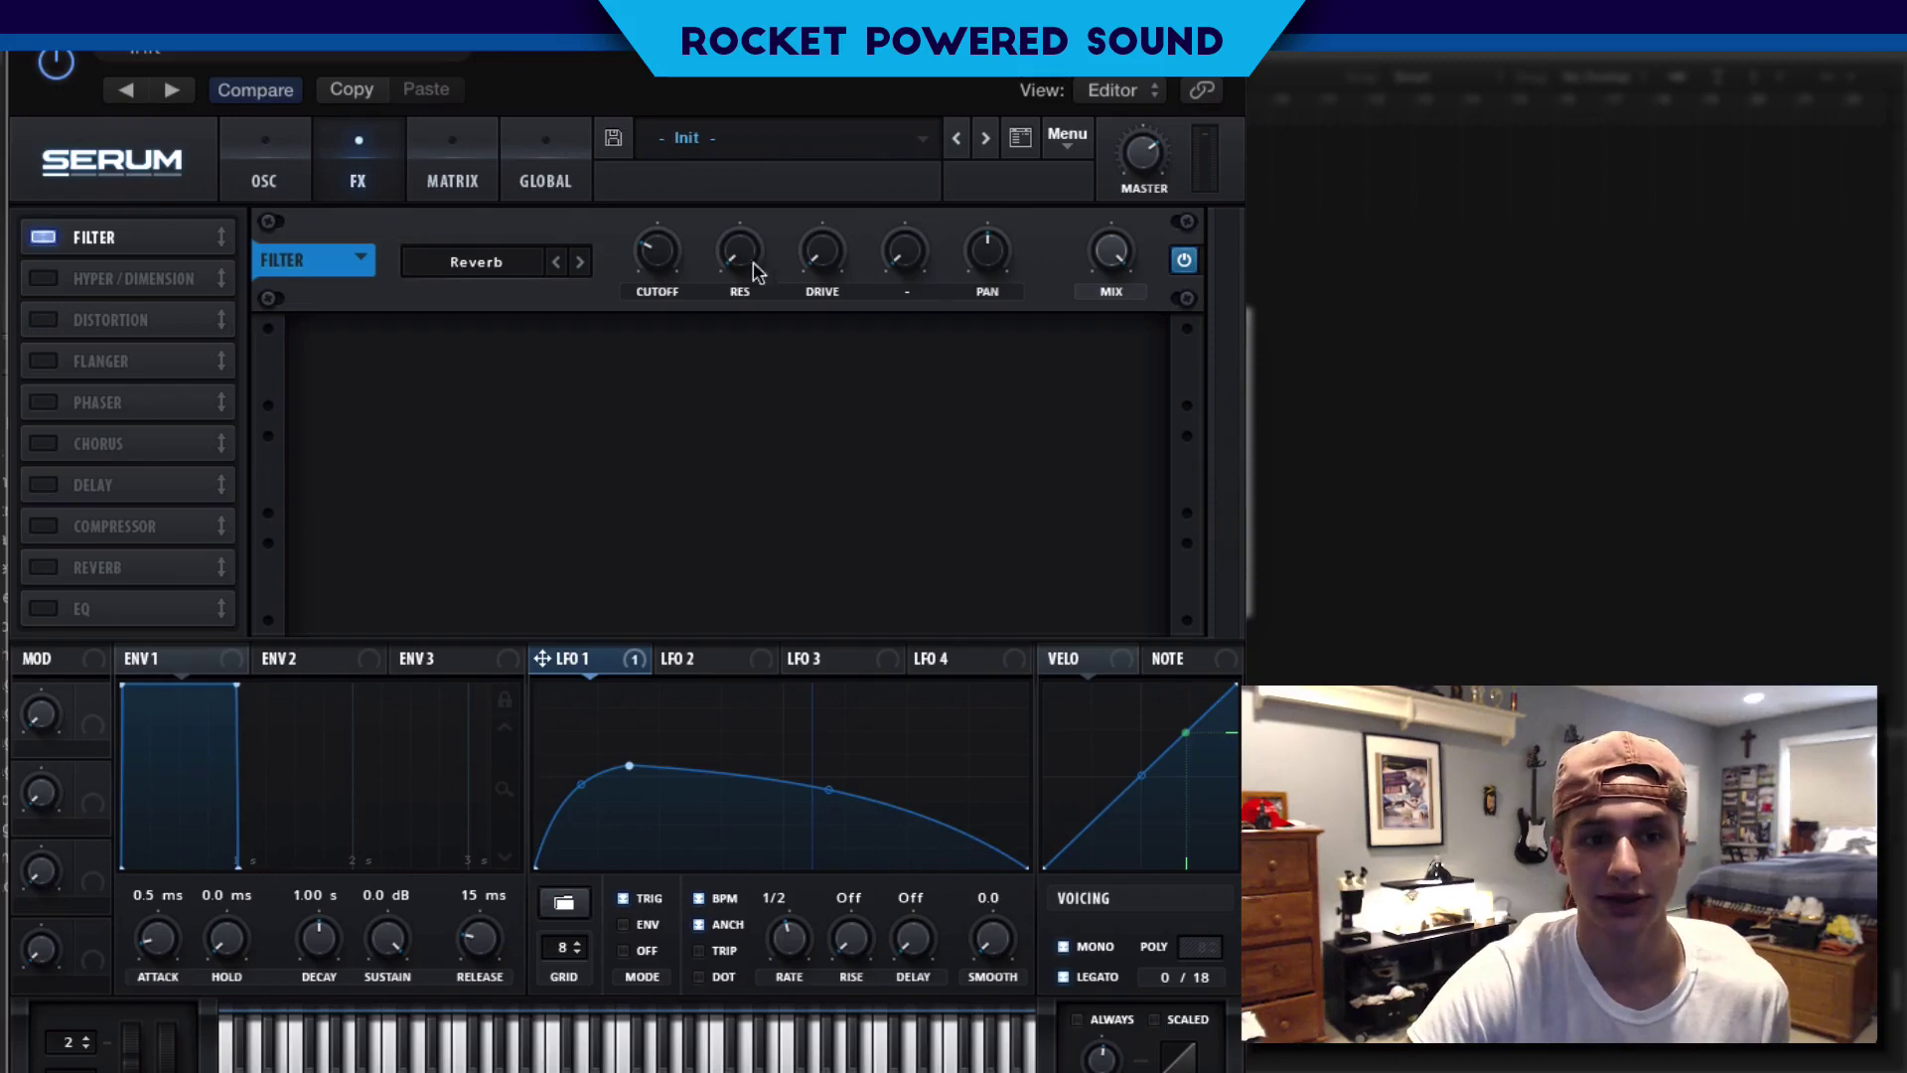
click(524, 261)
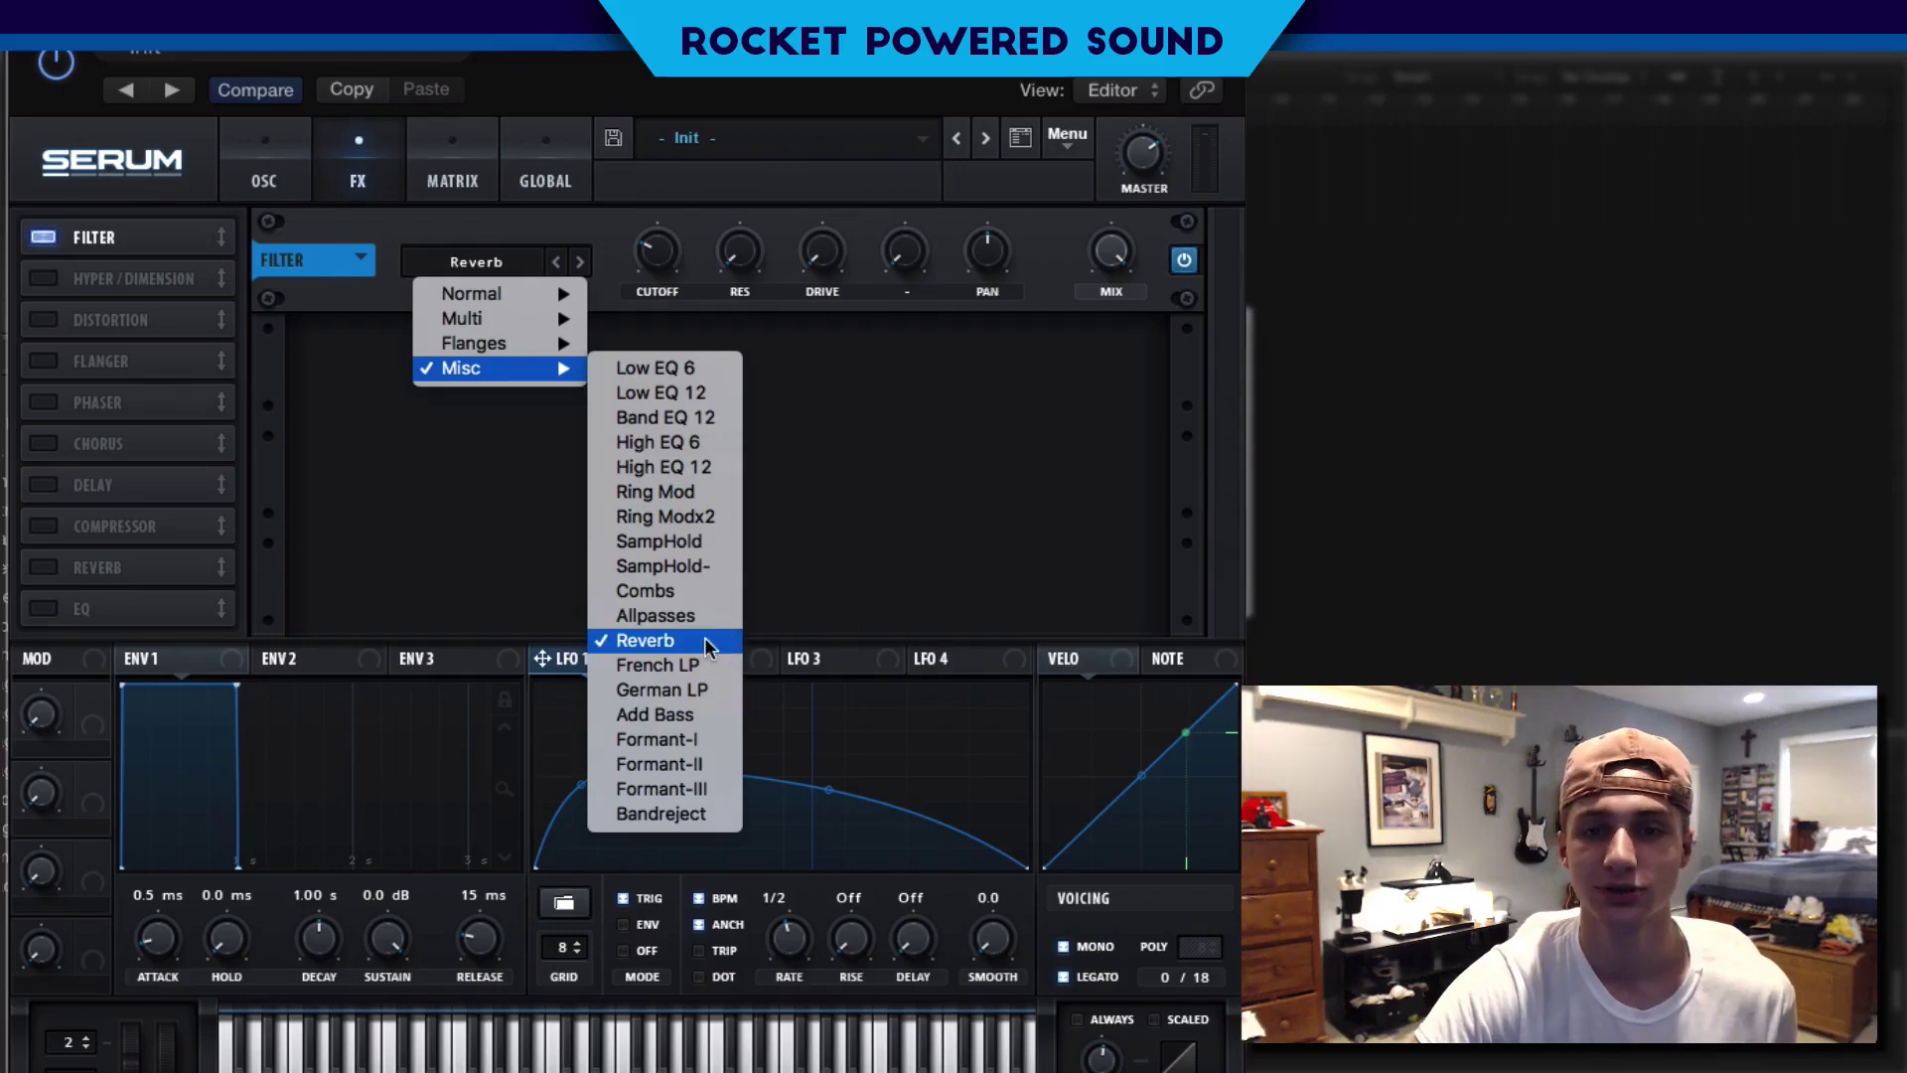
click(274, 425)
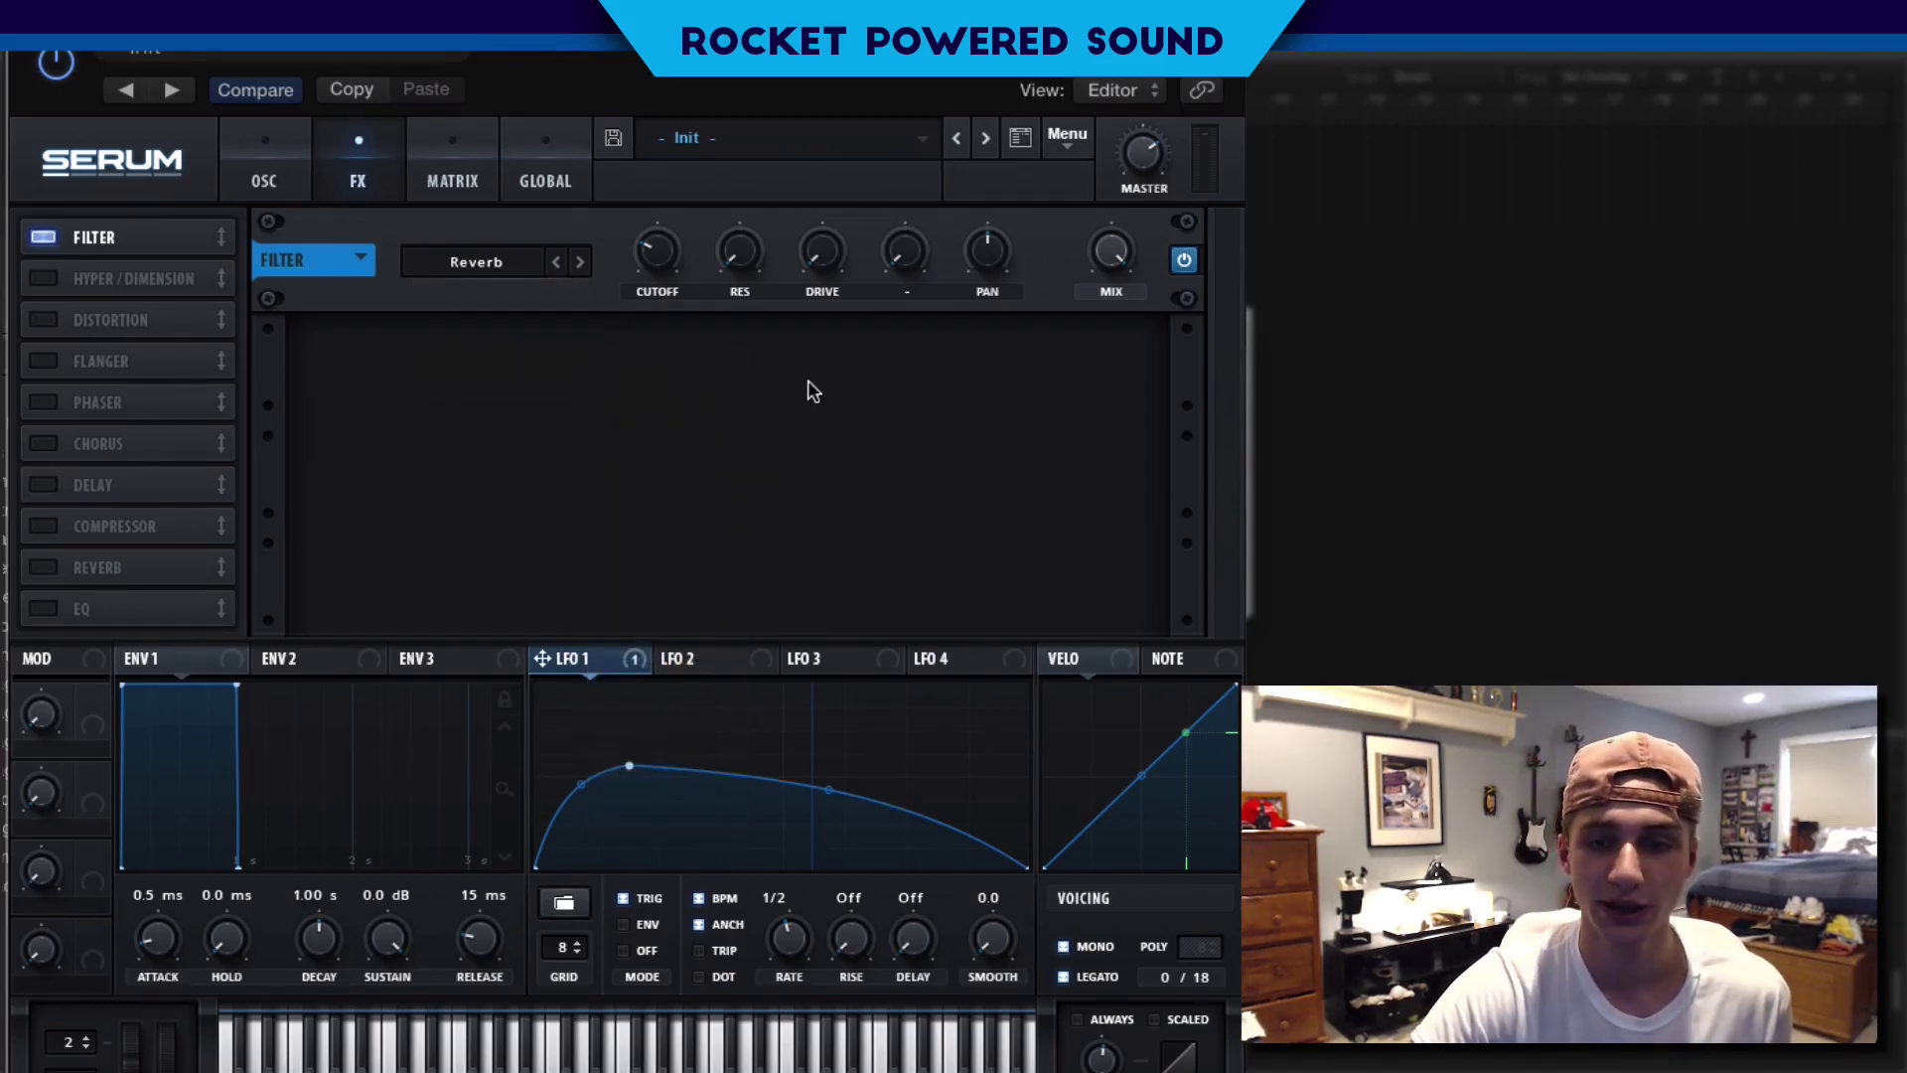
Try LFO 2 in Trig mode as a modulator of the reverb filter's cutoff and remove that modulation
click(700, 660)
drag(758, 658, 658, 253)
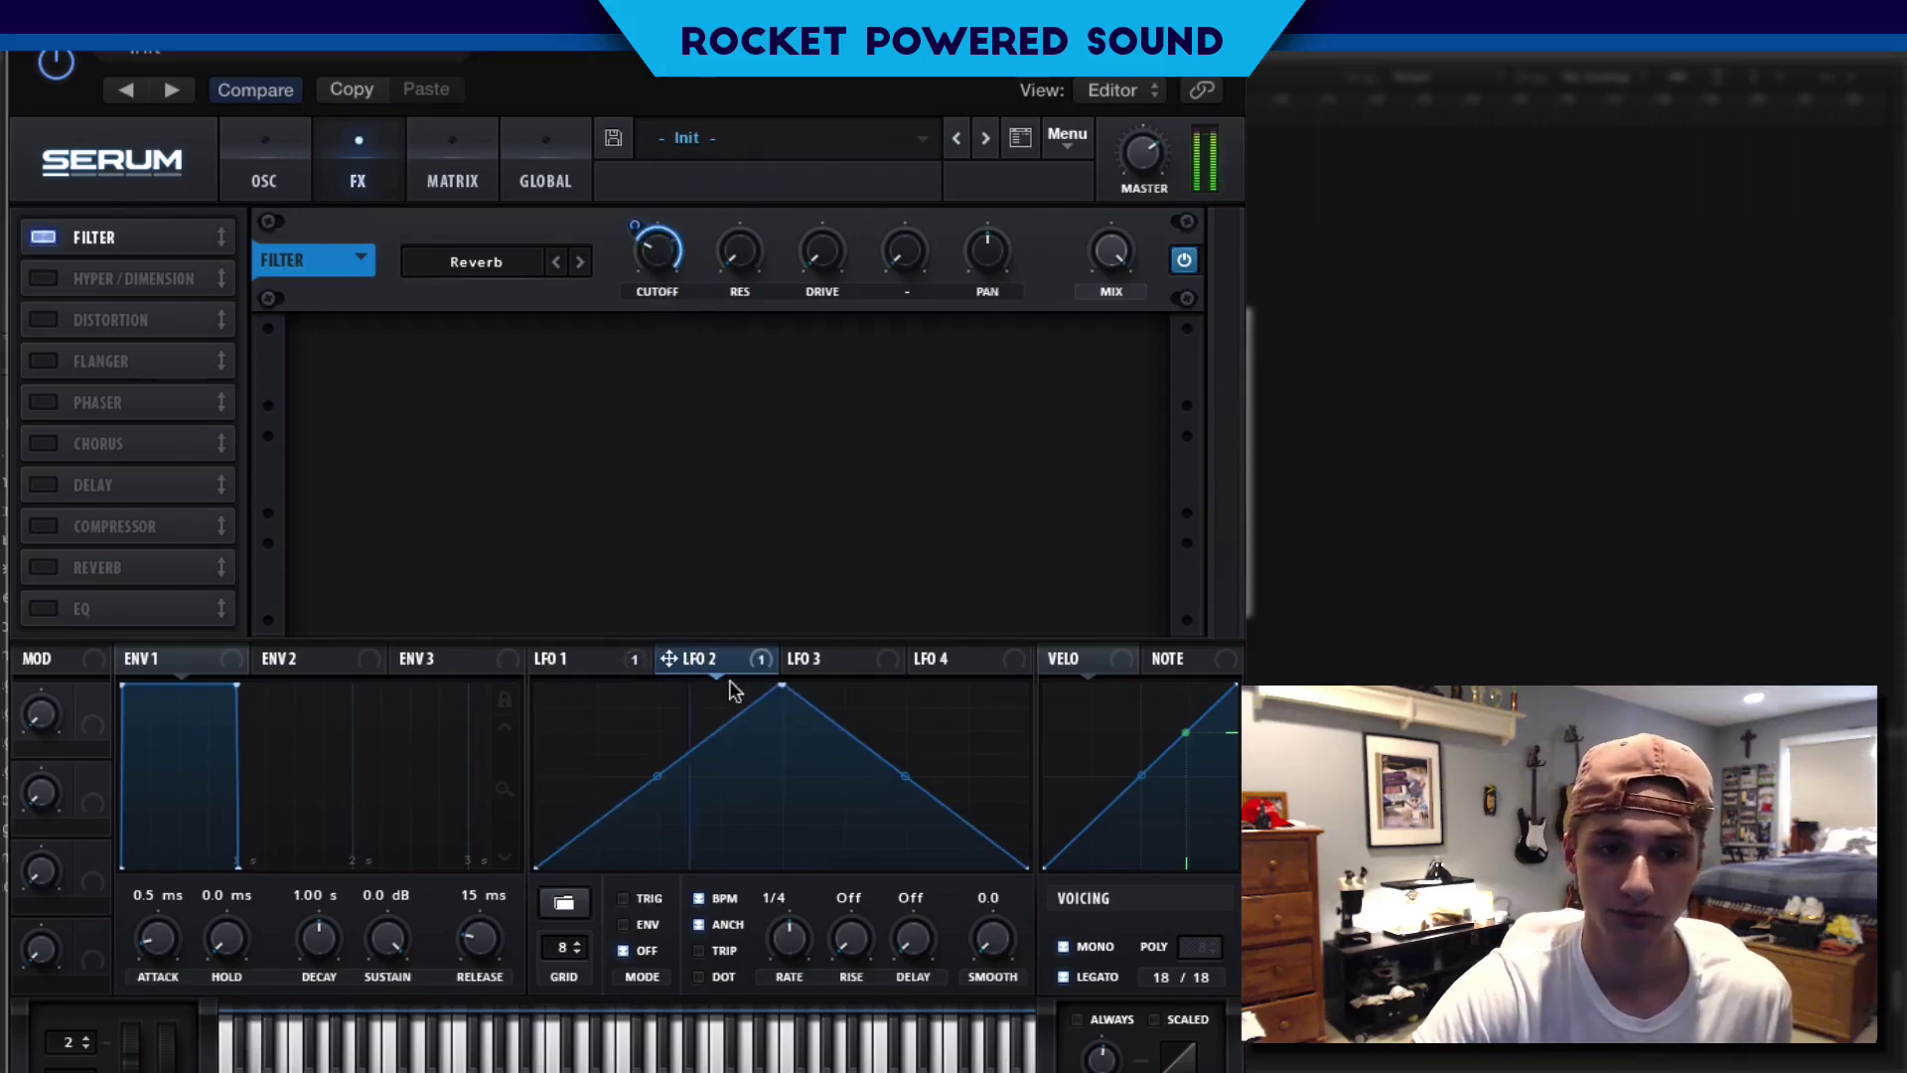
click(640, 899)
right_click(653, 249)
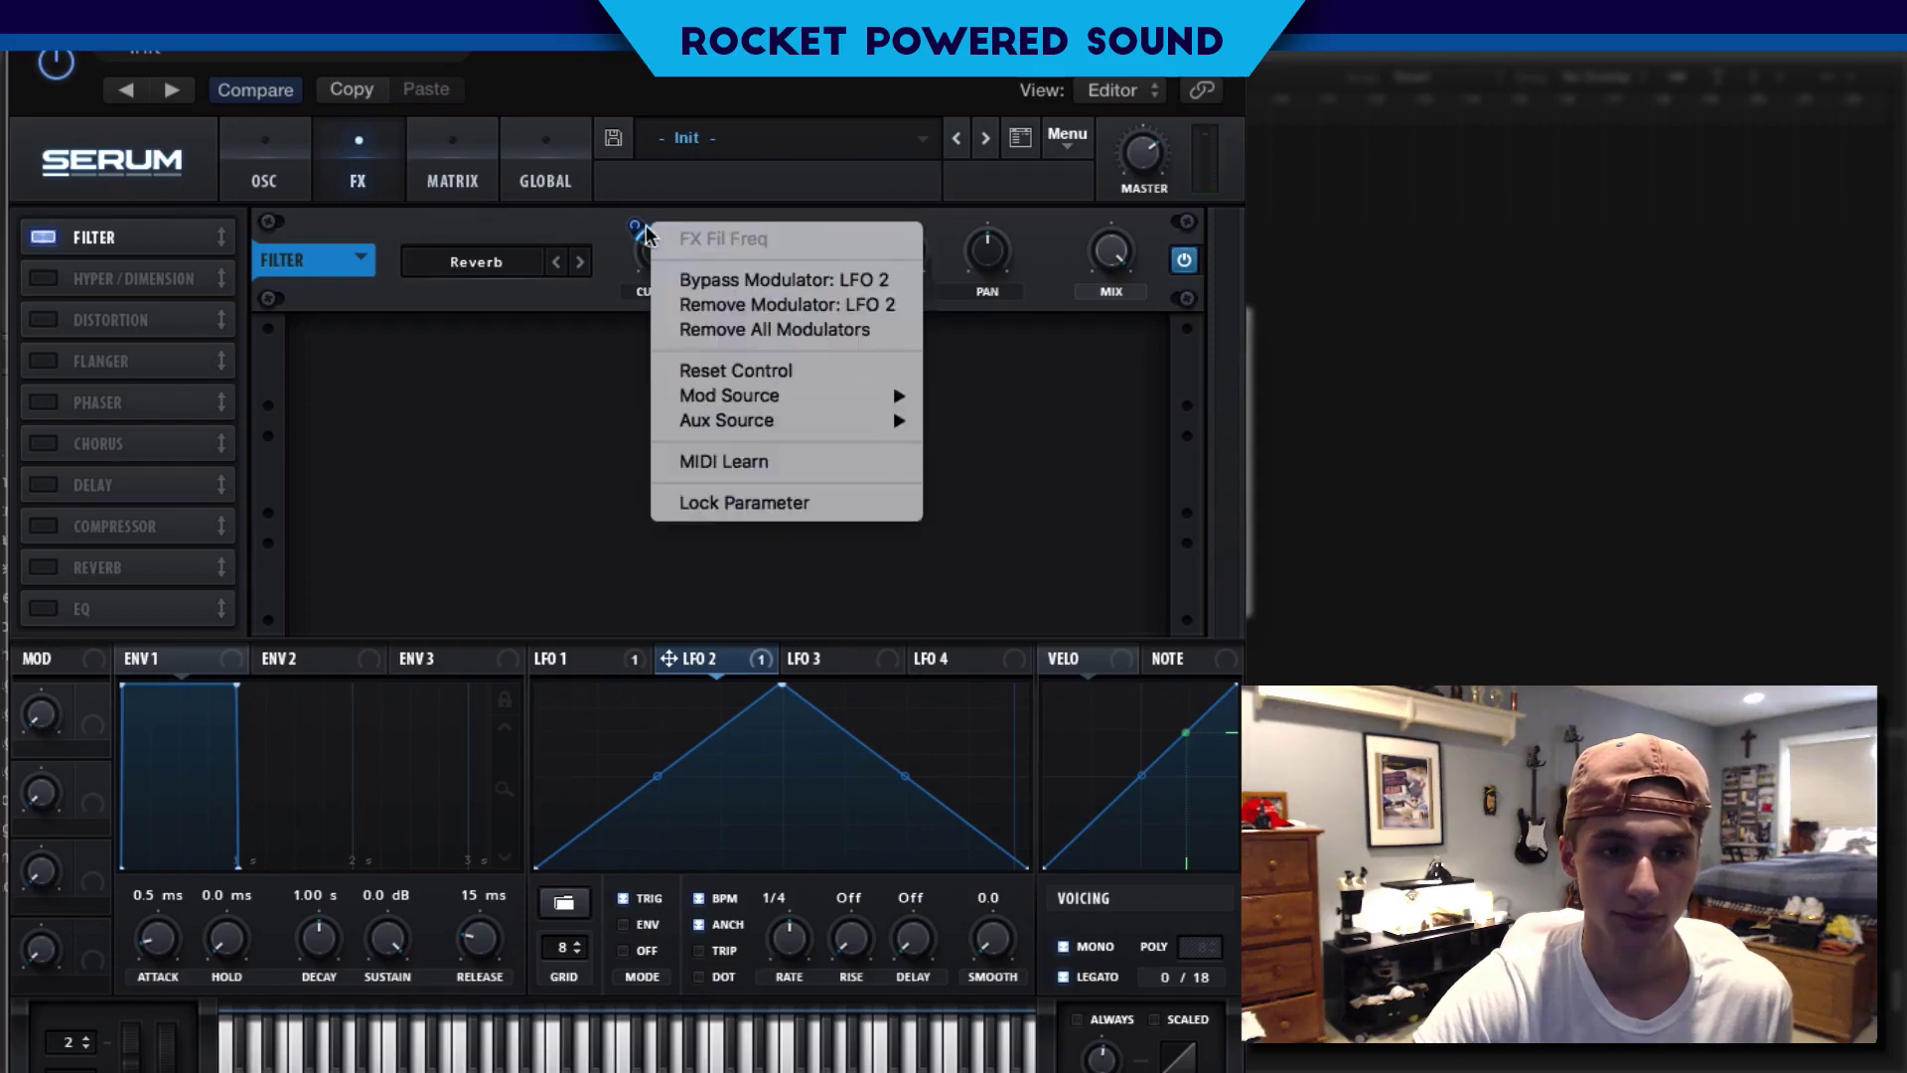
click(770, 303)
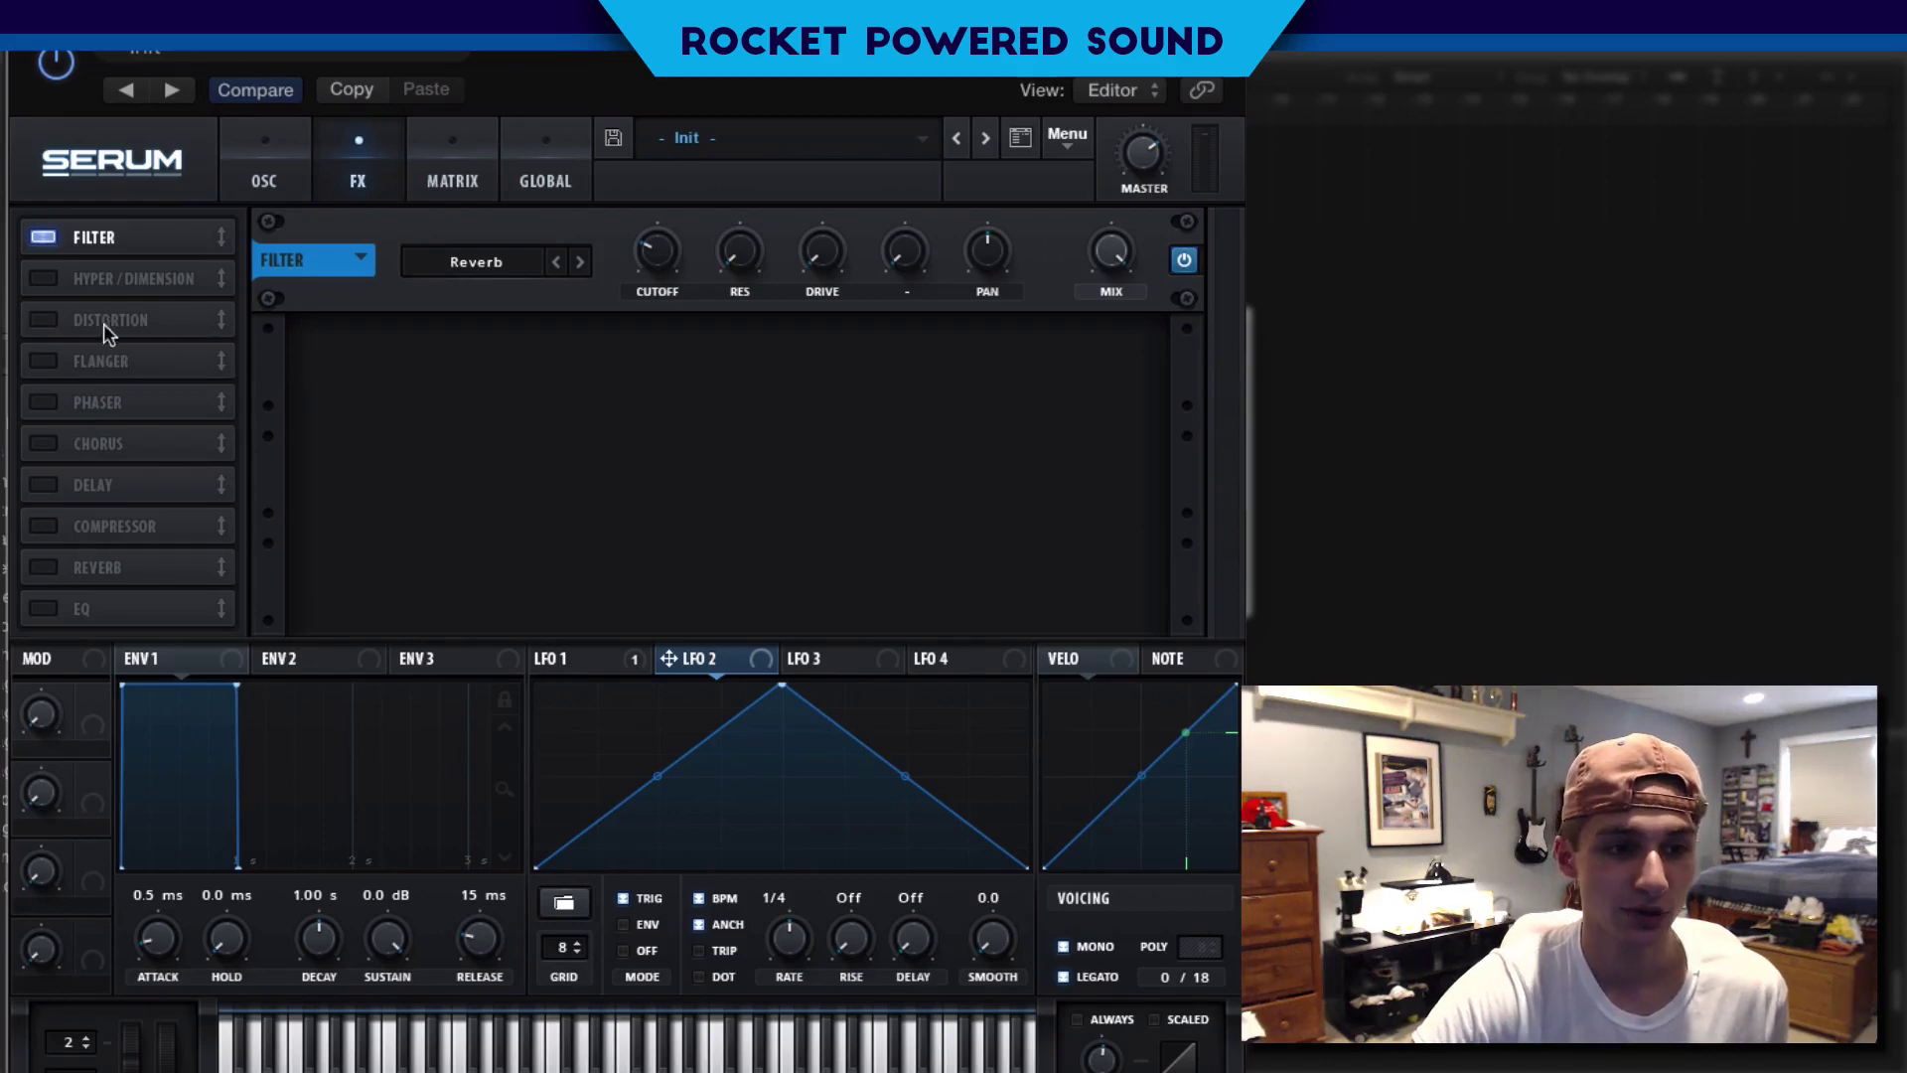
Enable Hyper/Dimension with a Hyper mix of about 38%, the Dimension size at minimum and a slightly raised Dimension mix
click(43, 278)
drag(794, 363, 763, 375)
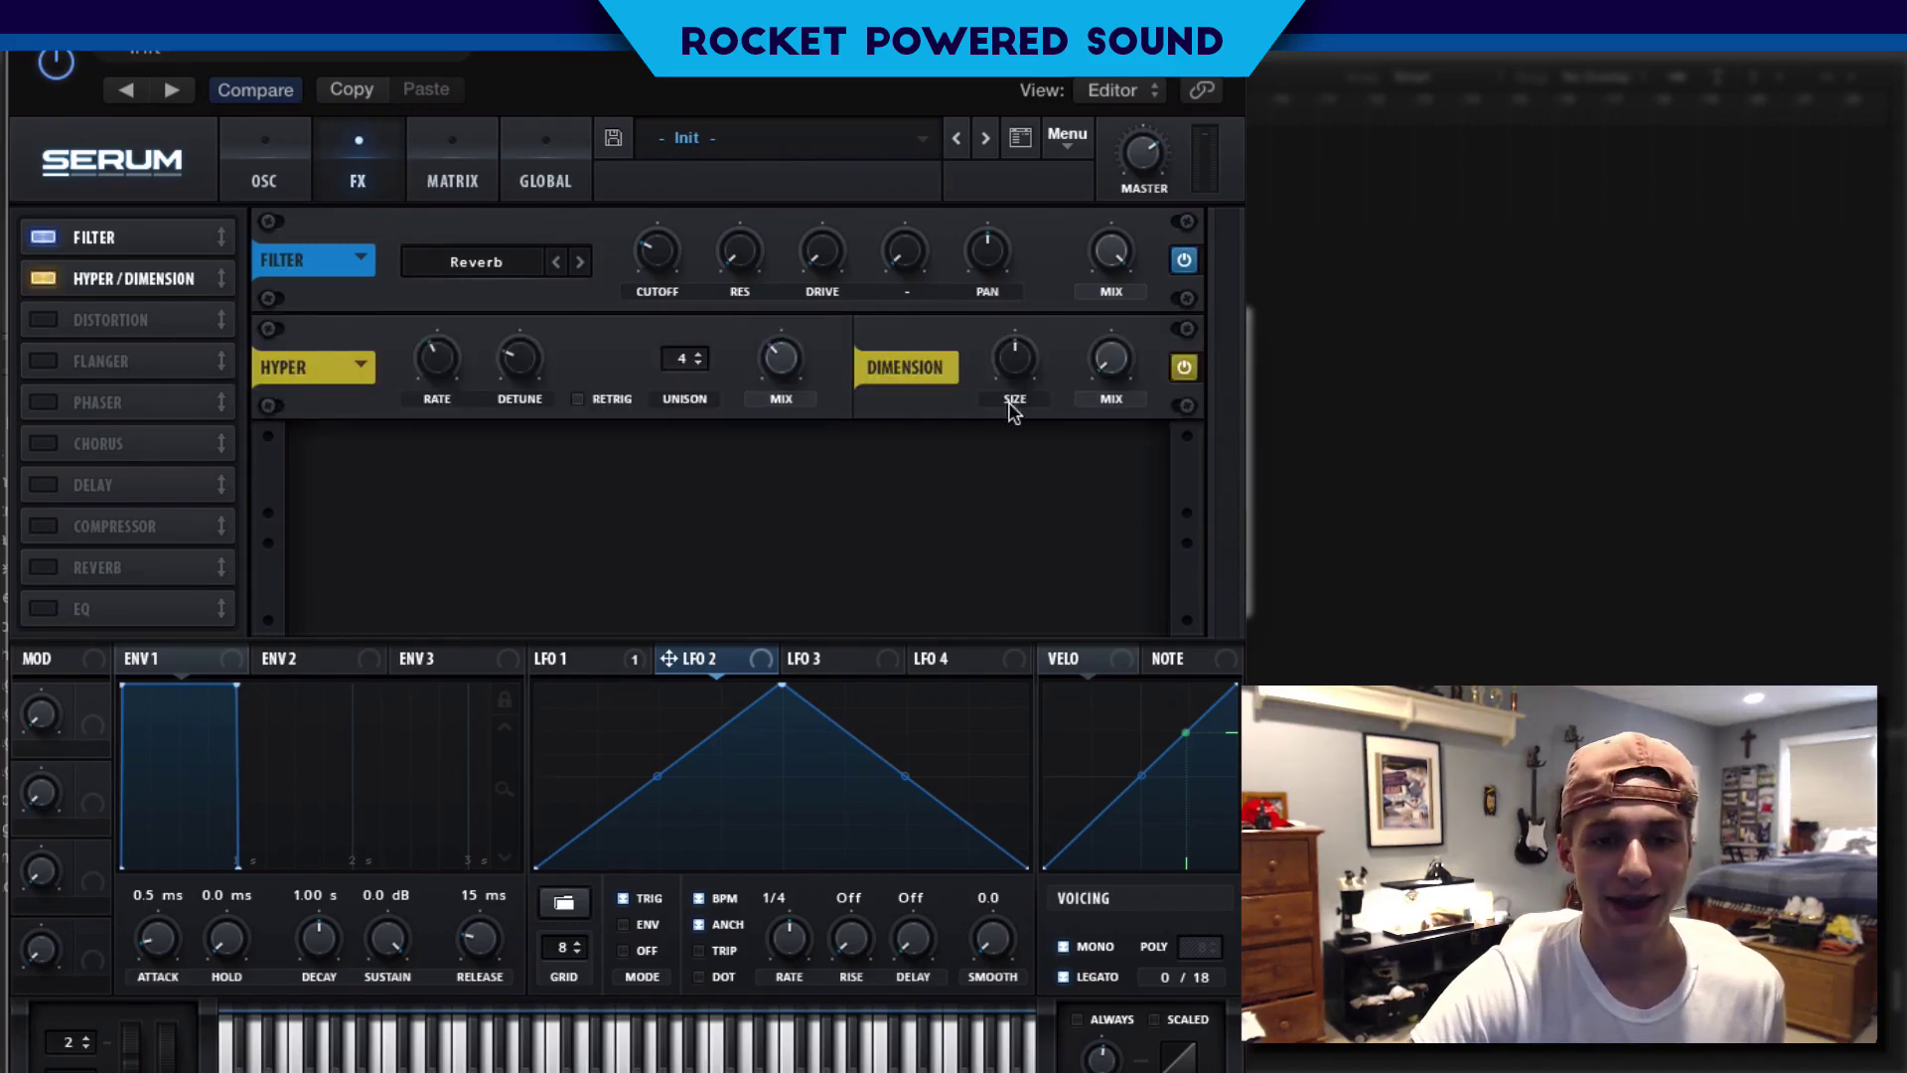
drag(1018, 358, 926, 403)
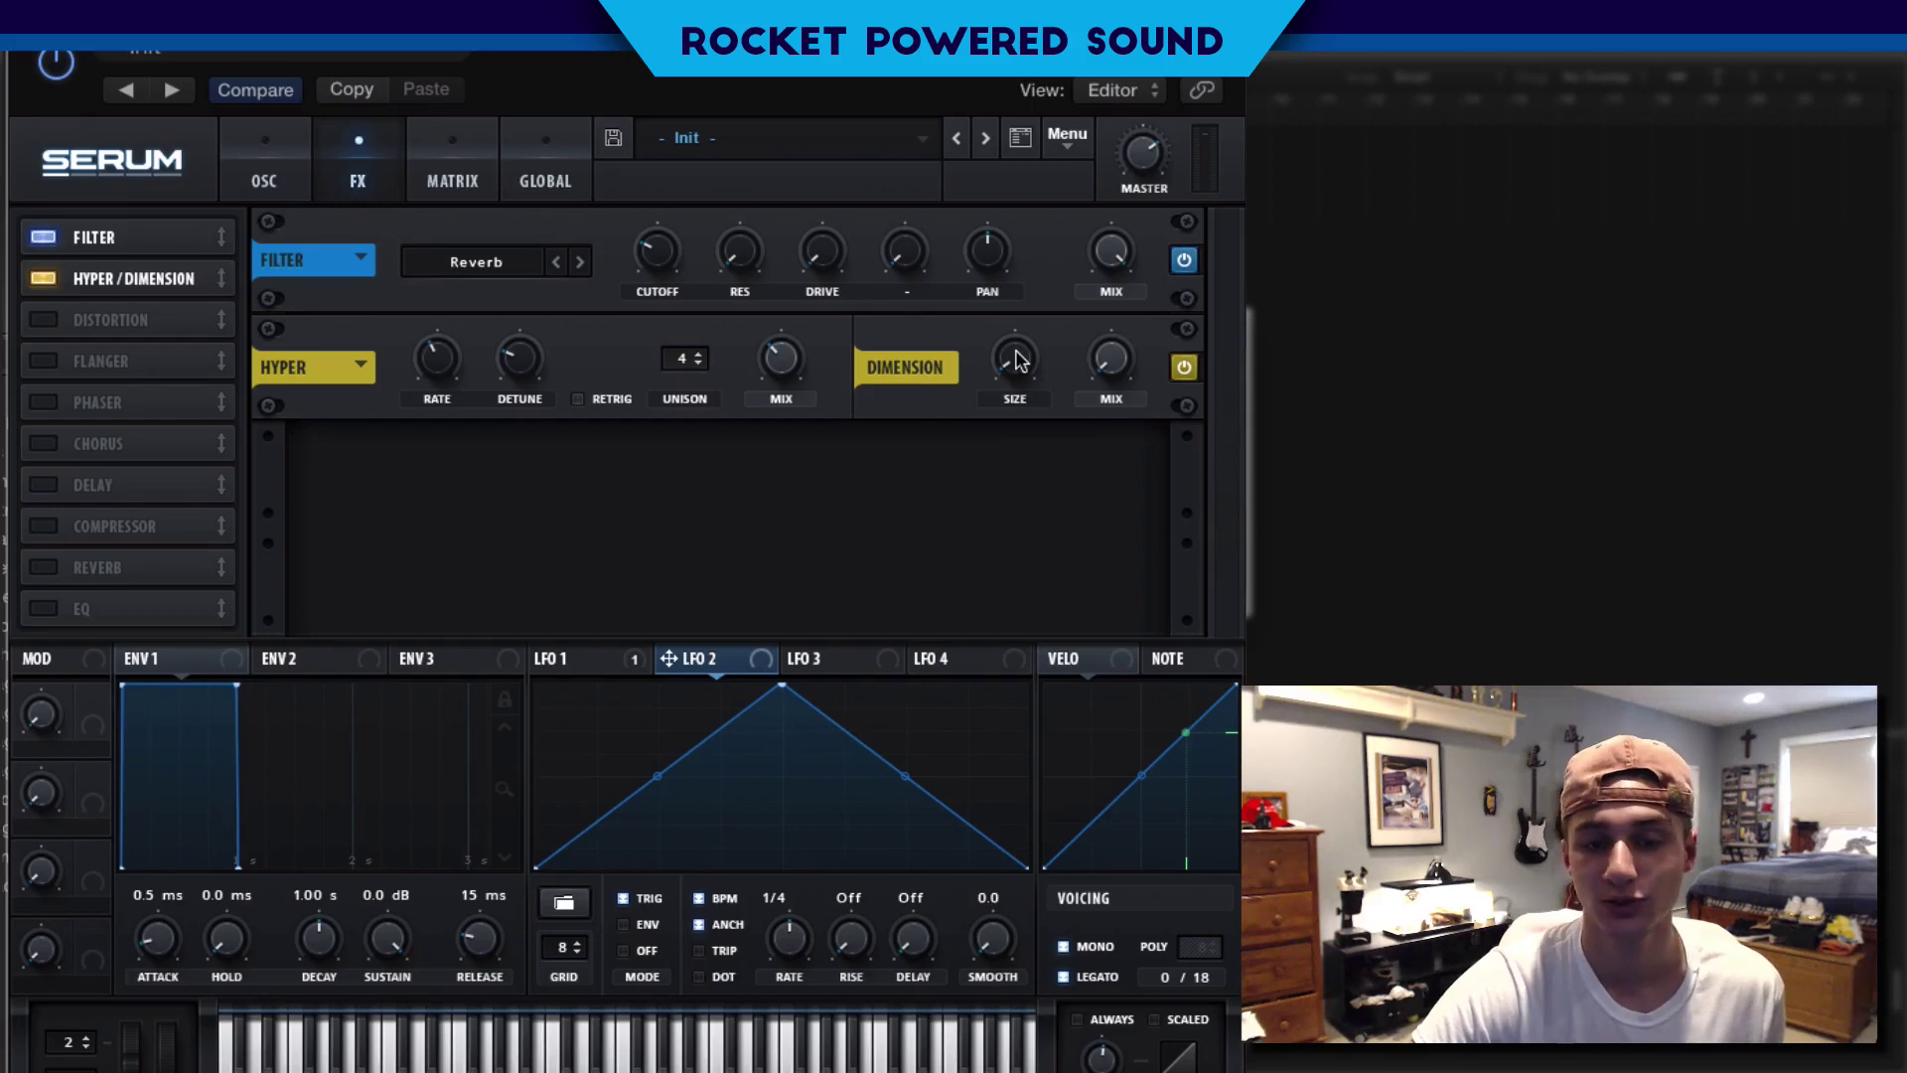
scroll(1015, 359, down, 1)
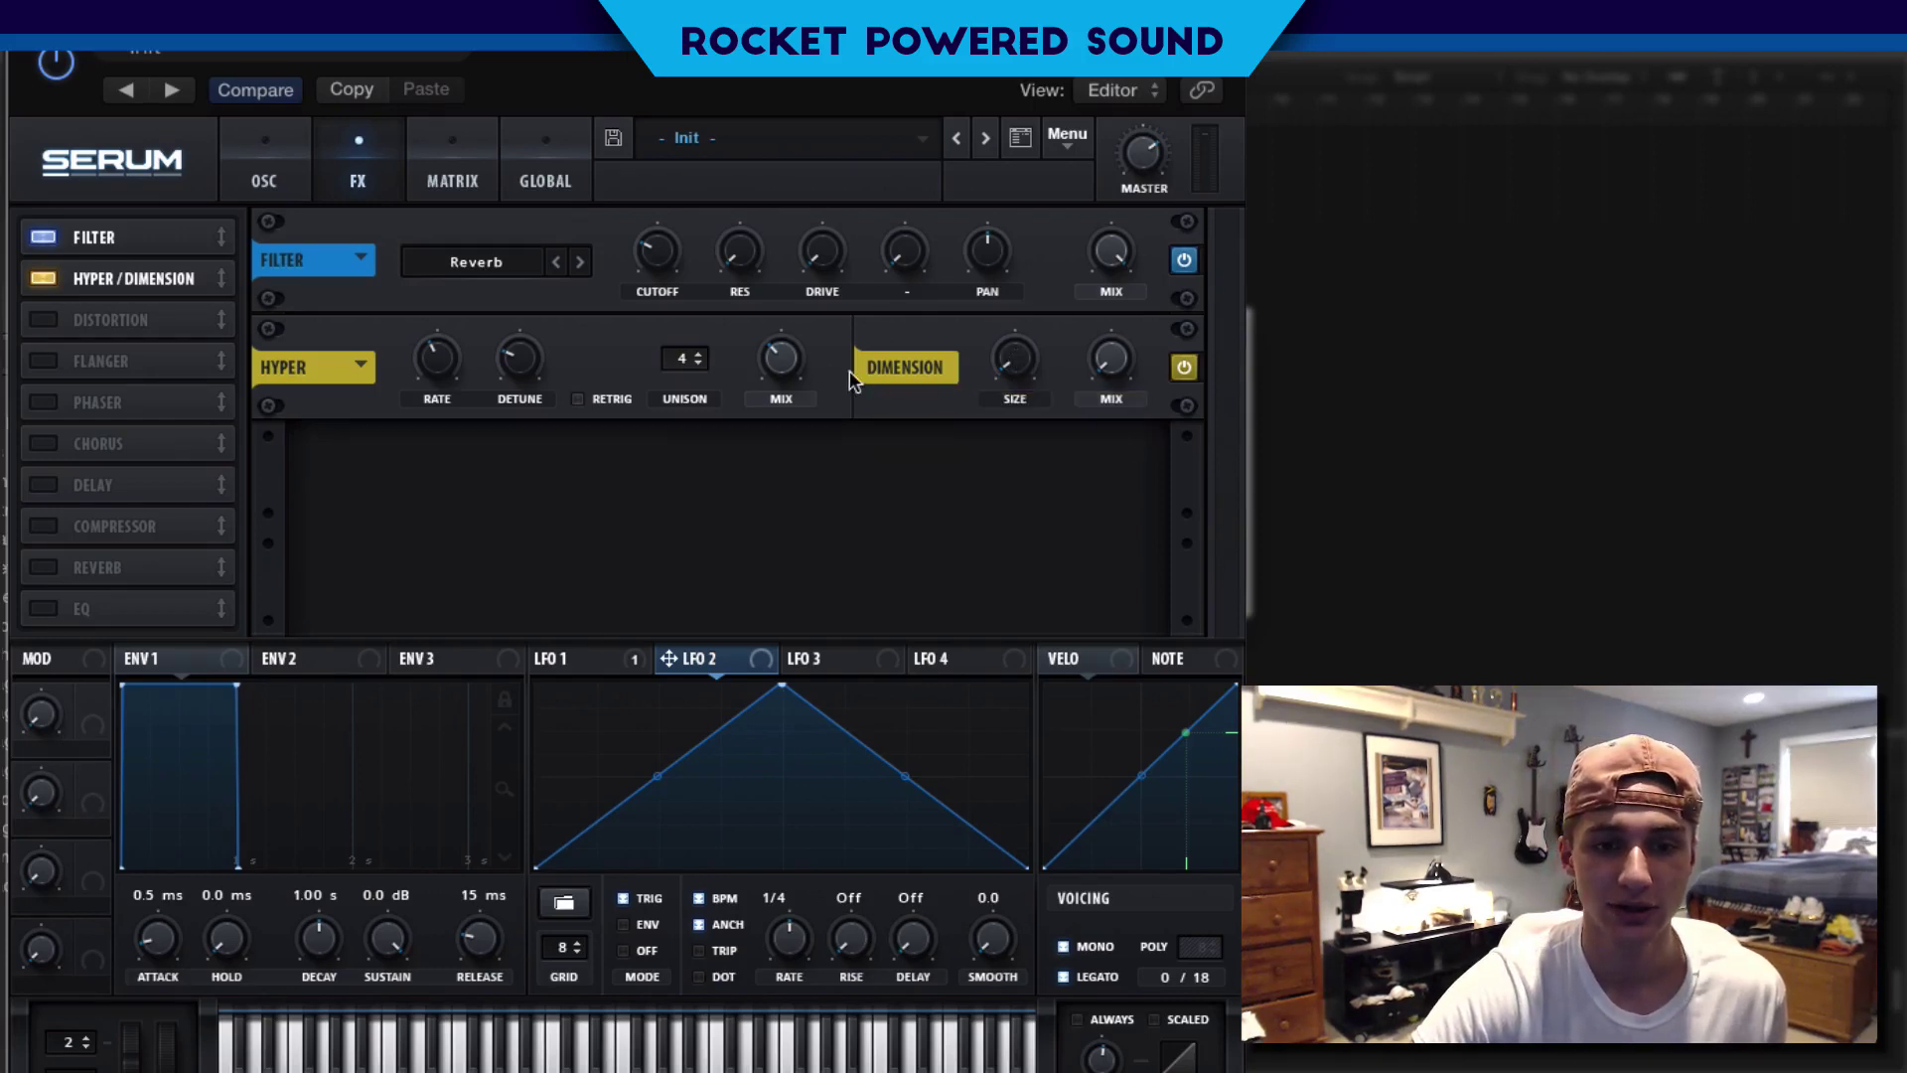
drag(1105, 370, 1065, 261)
mouse_move(780, 358)
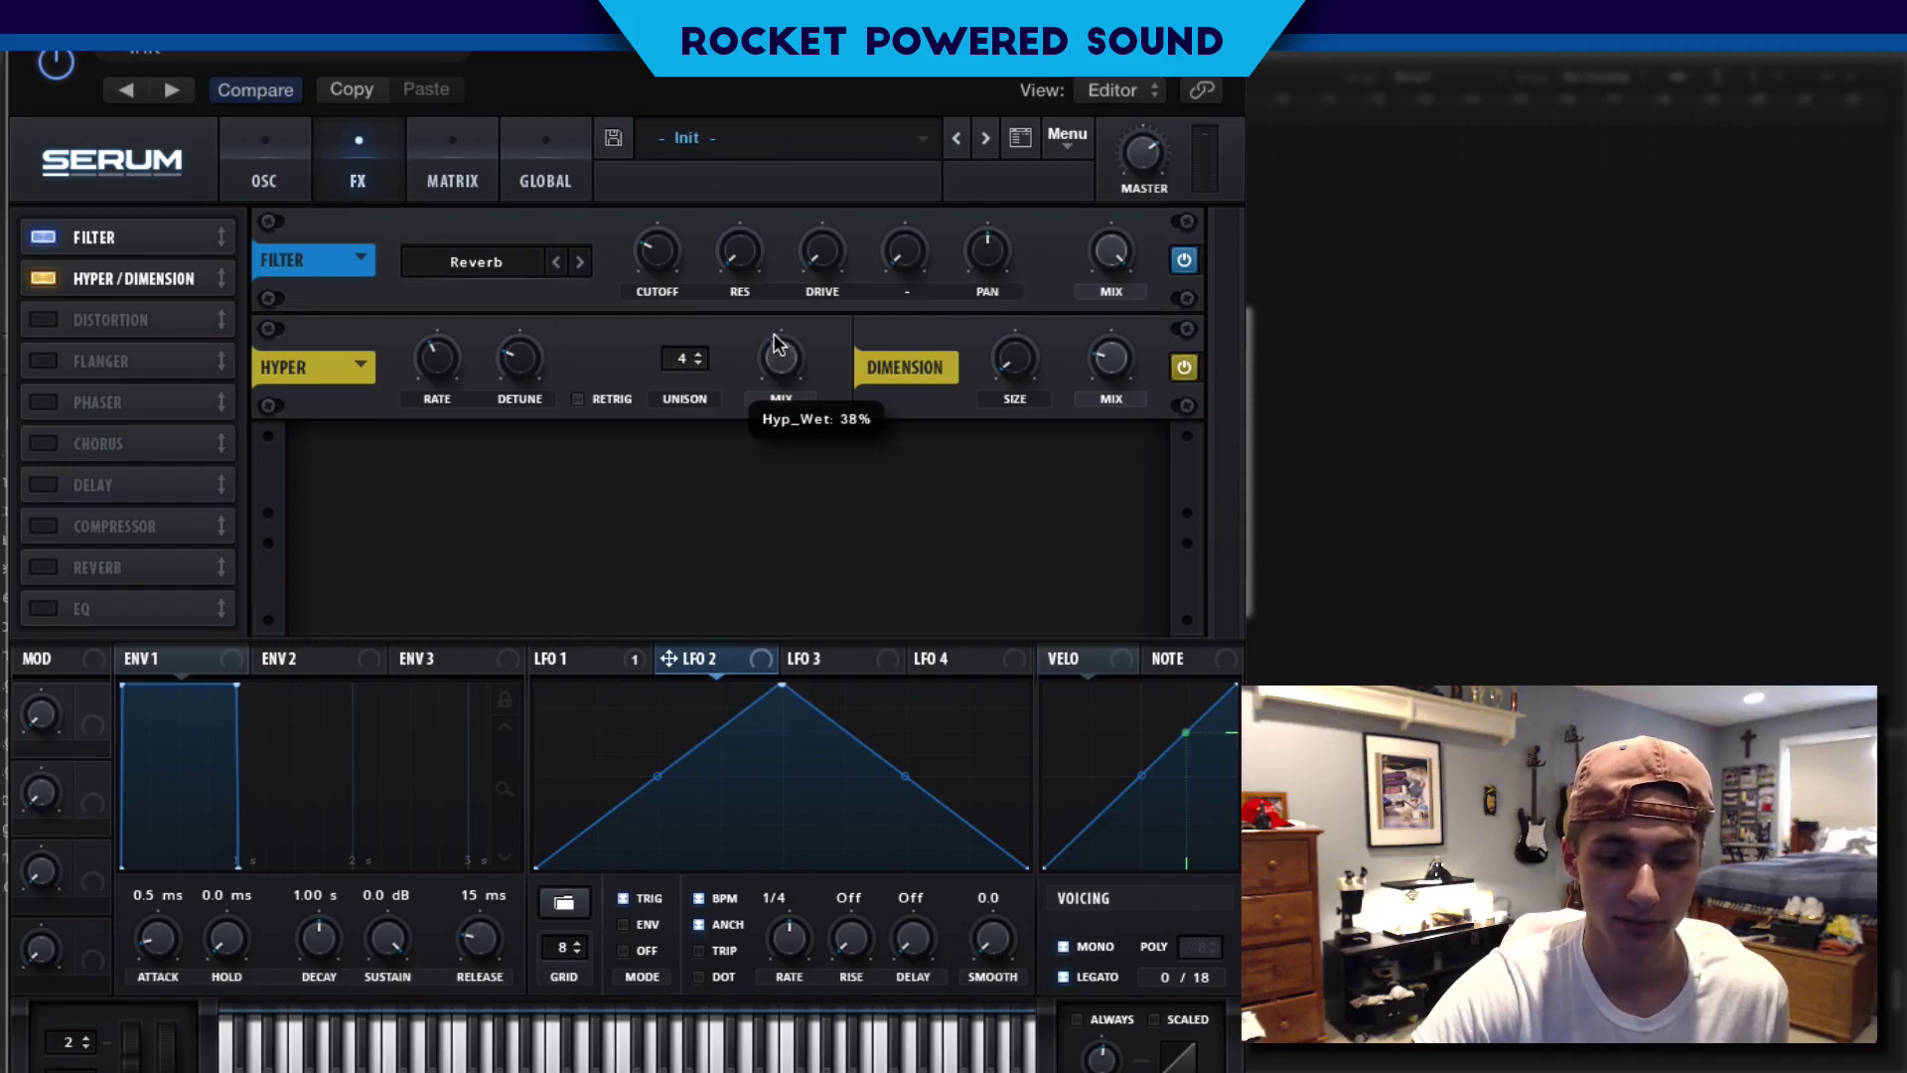
Enable the compressor effect in multiband mode and raise its gain slightly
click(40, 525)
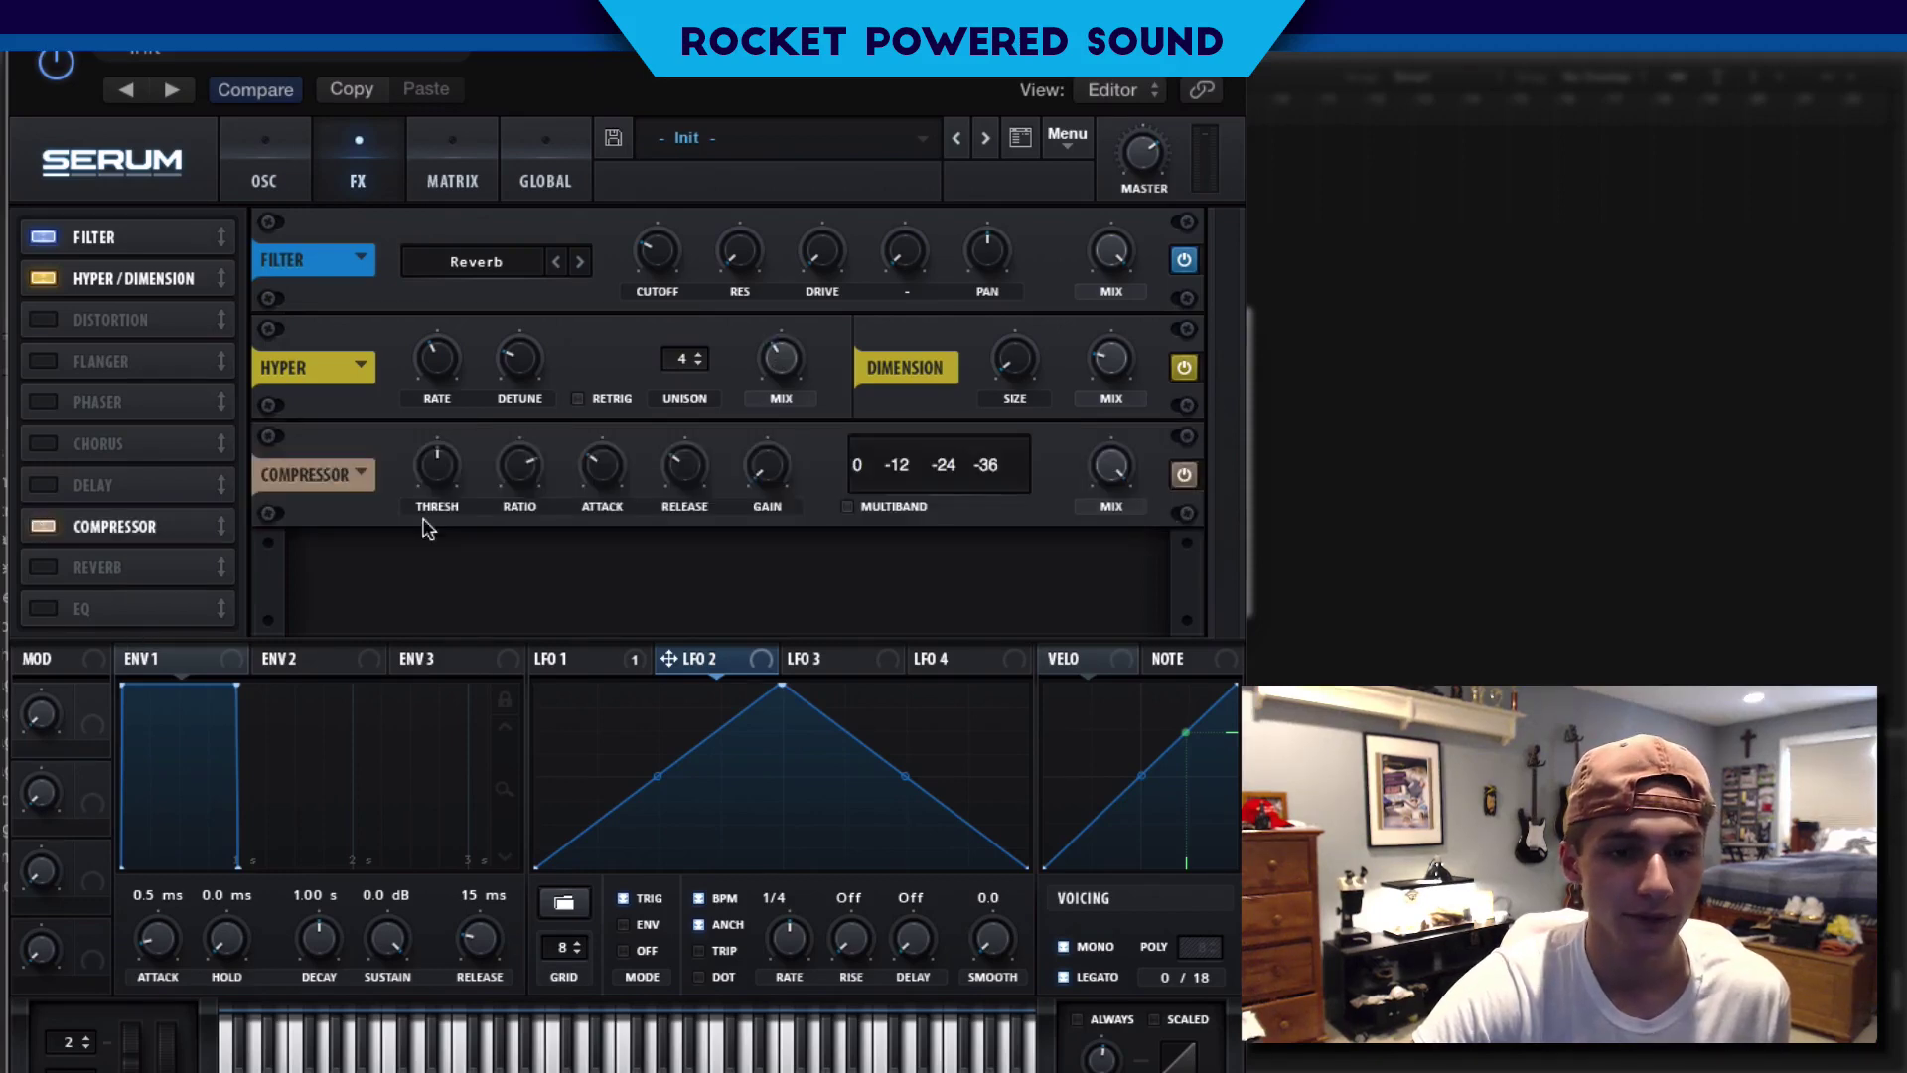
click(851, 506)
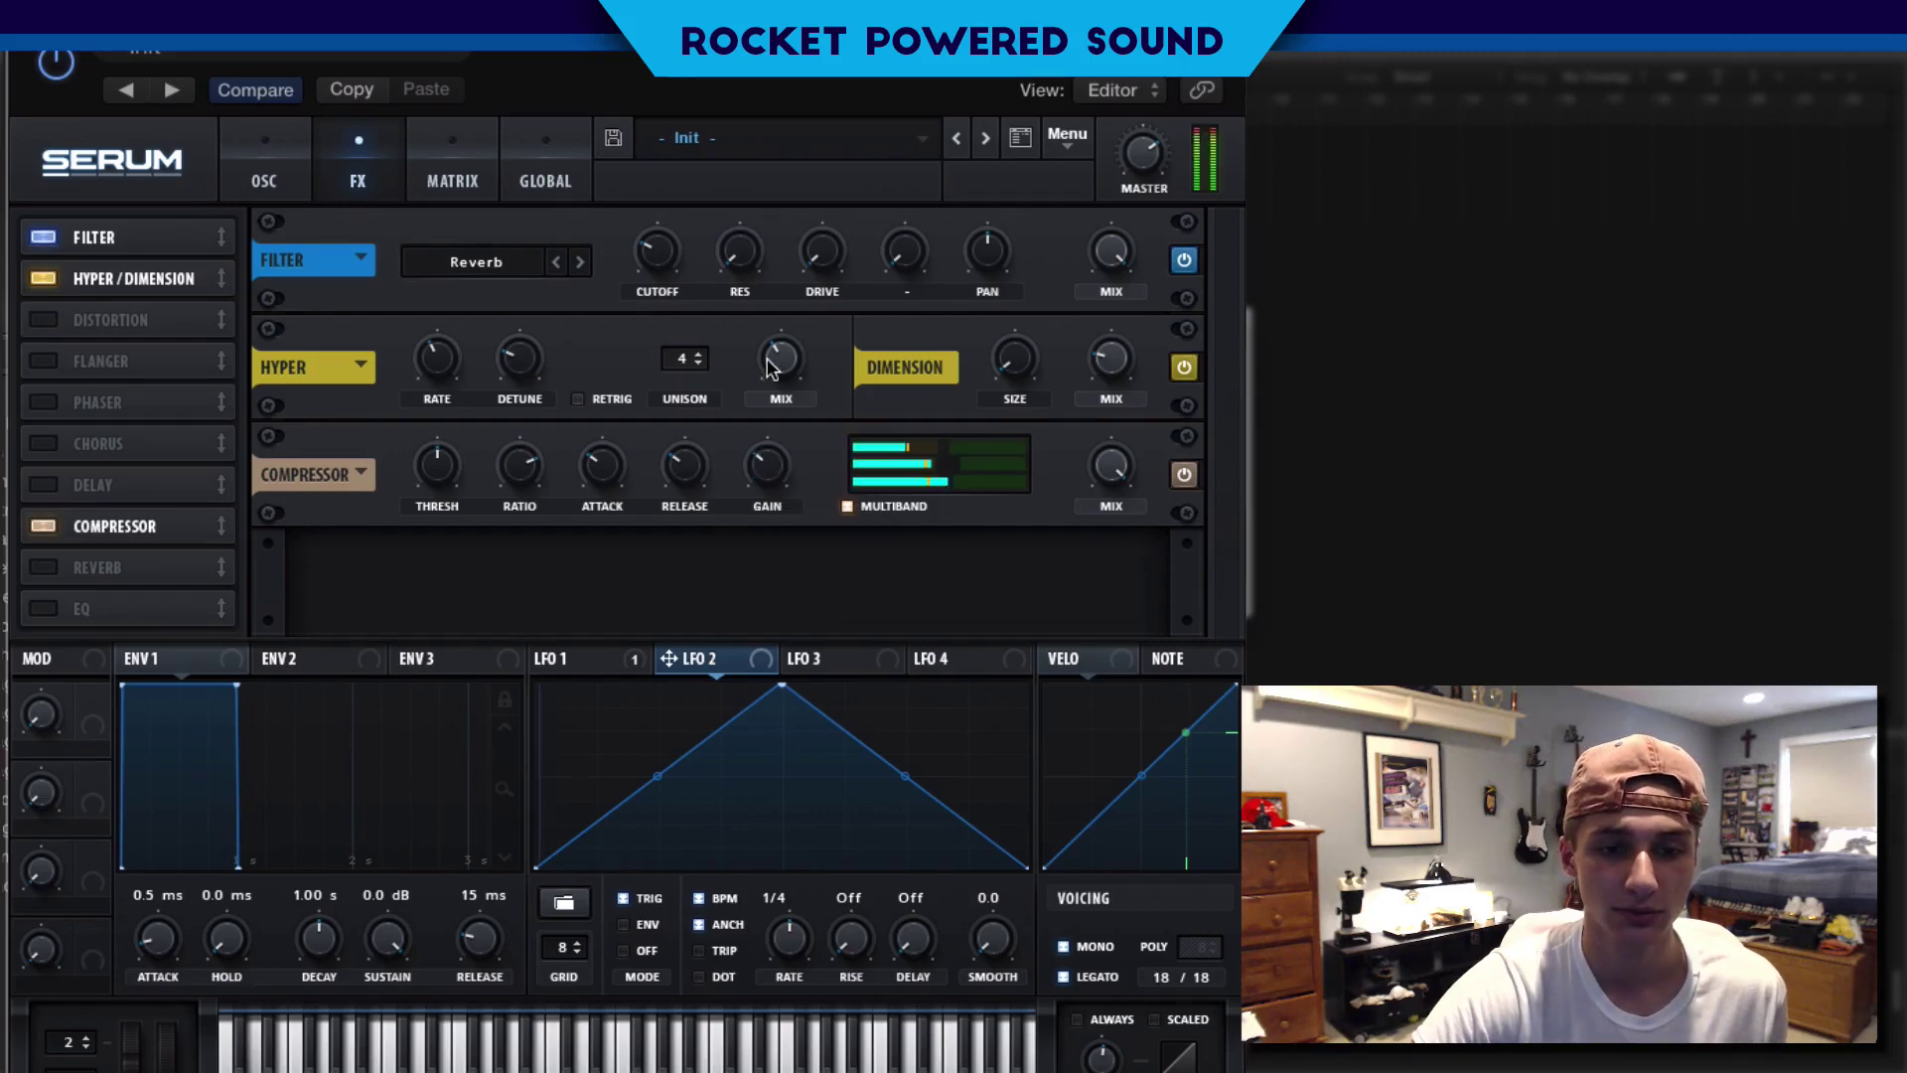
Enable the EQ, boost its low band by about 16.4 dB, and assign LFO 1 to that band's frequency
click(45, 614)
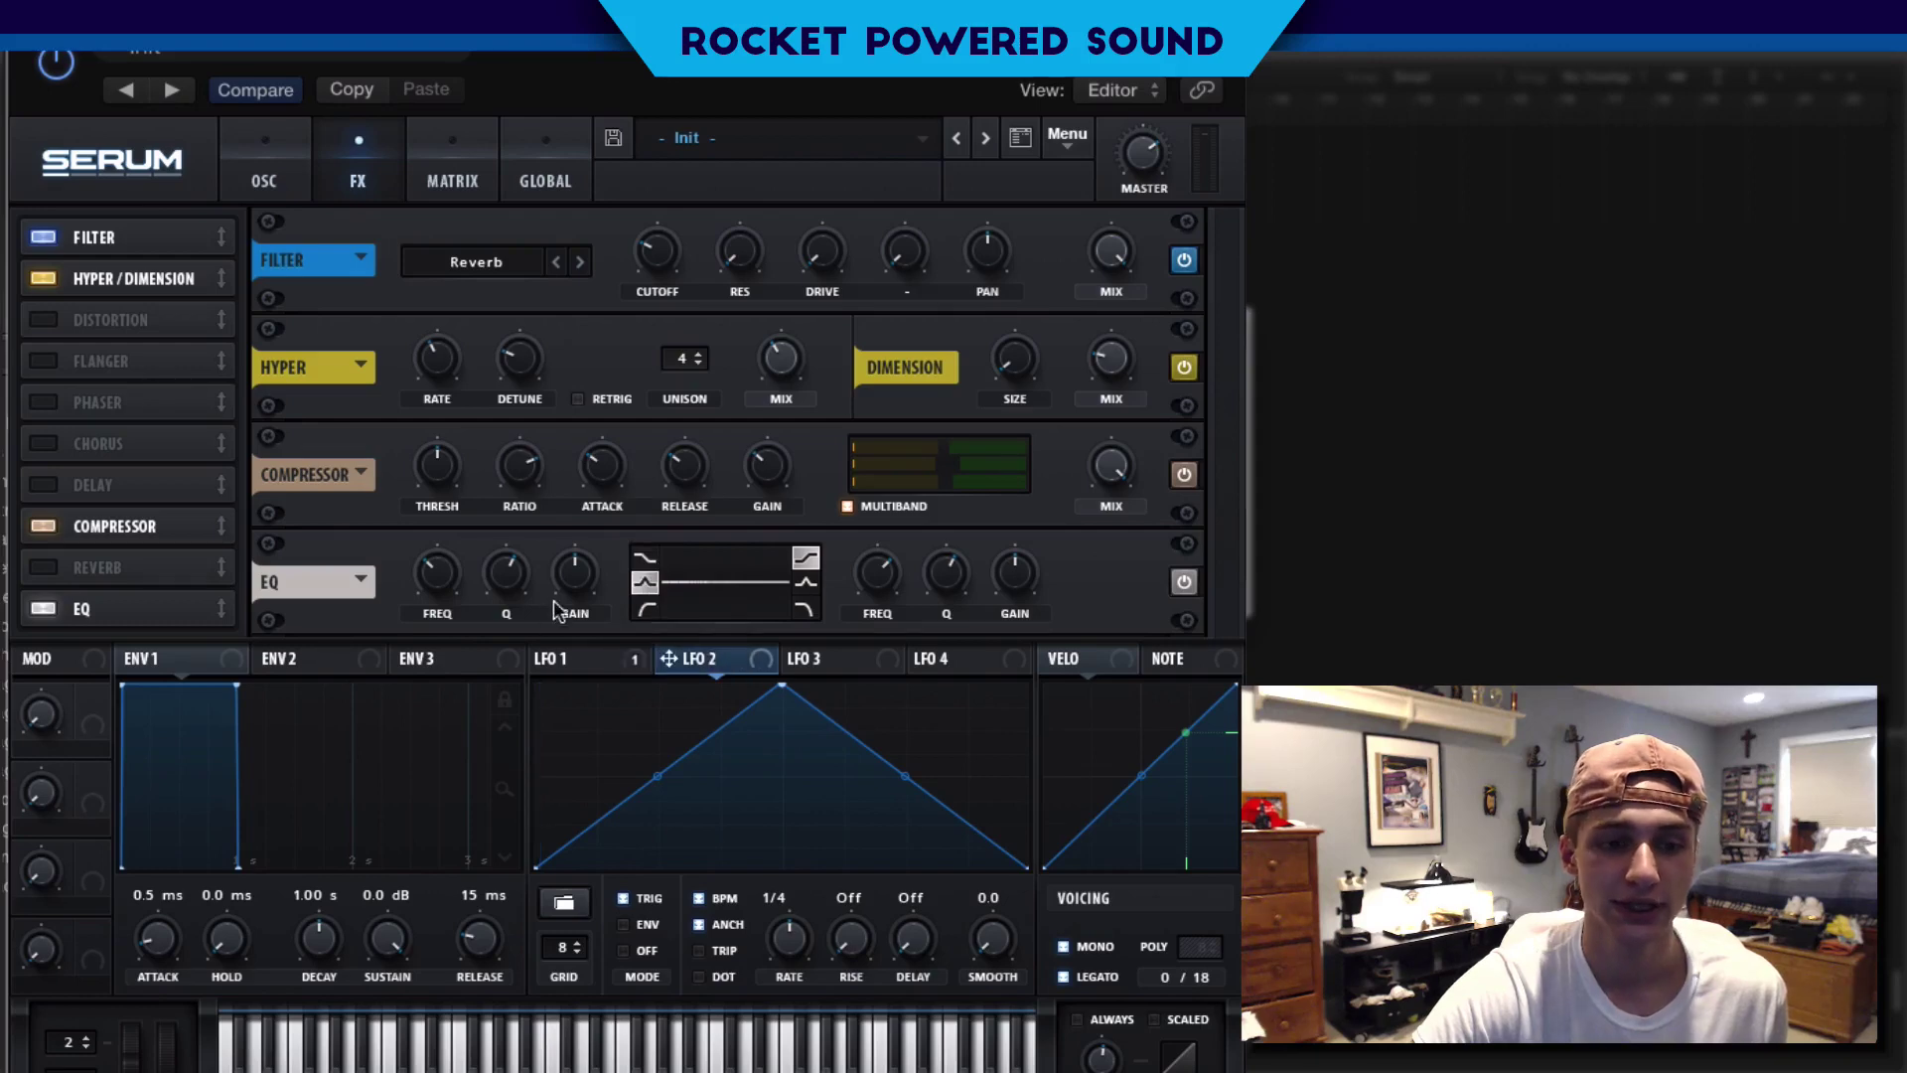
drag(579, 571, 601, 489)
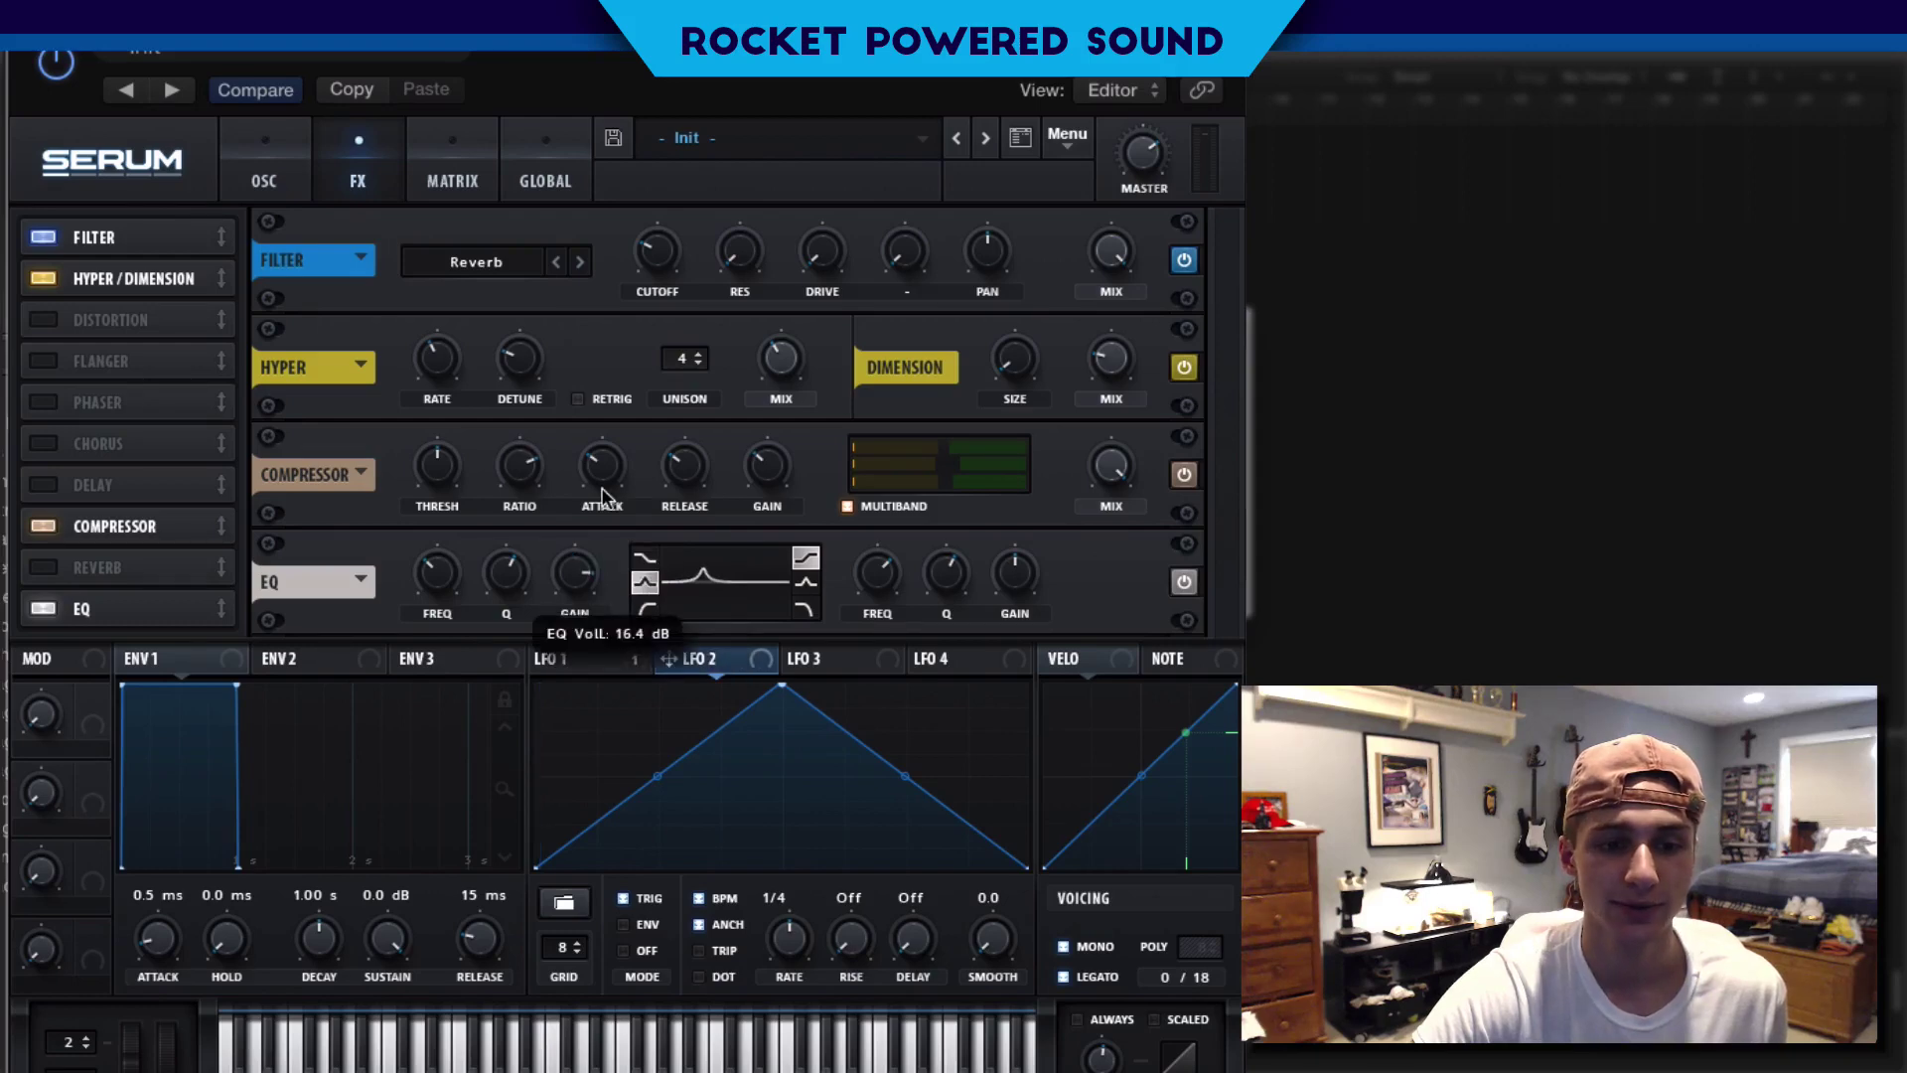
click(601, 659)
drag(542, 659, 369, 543)
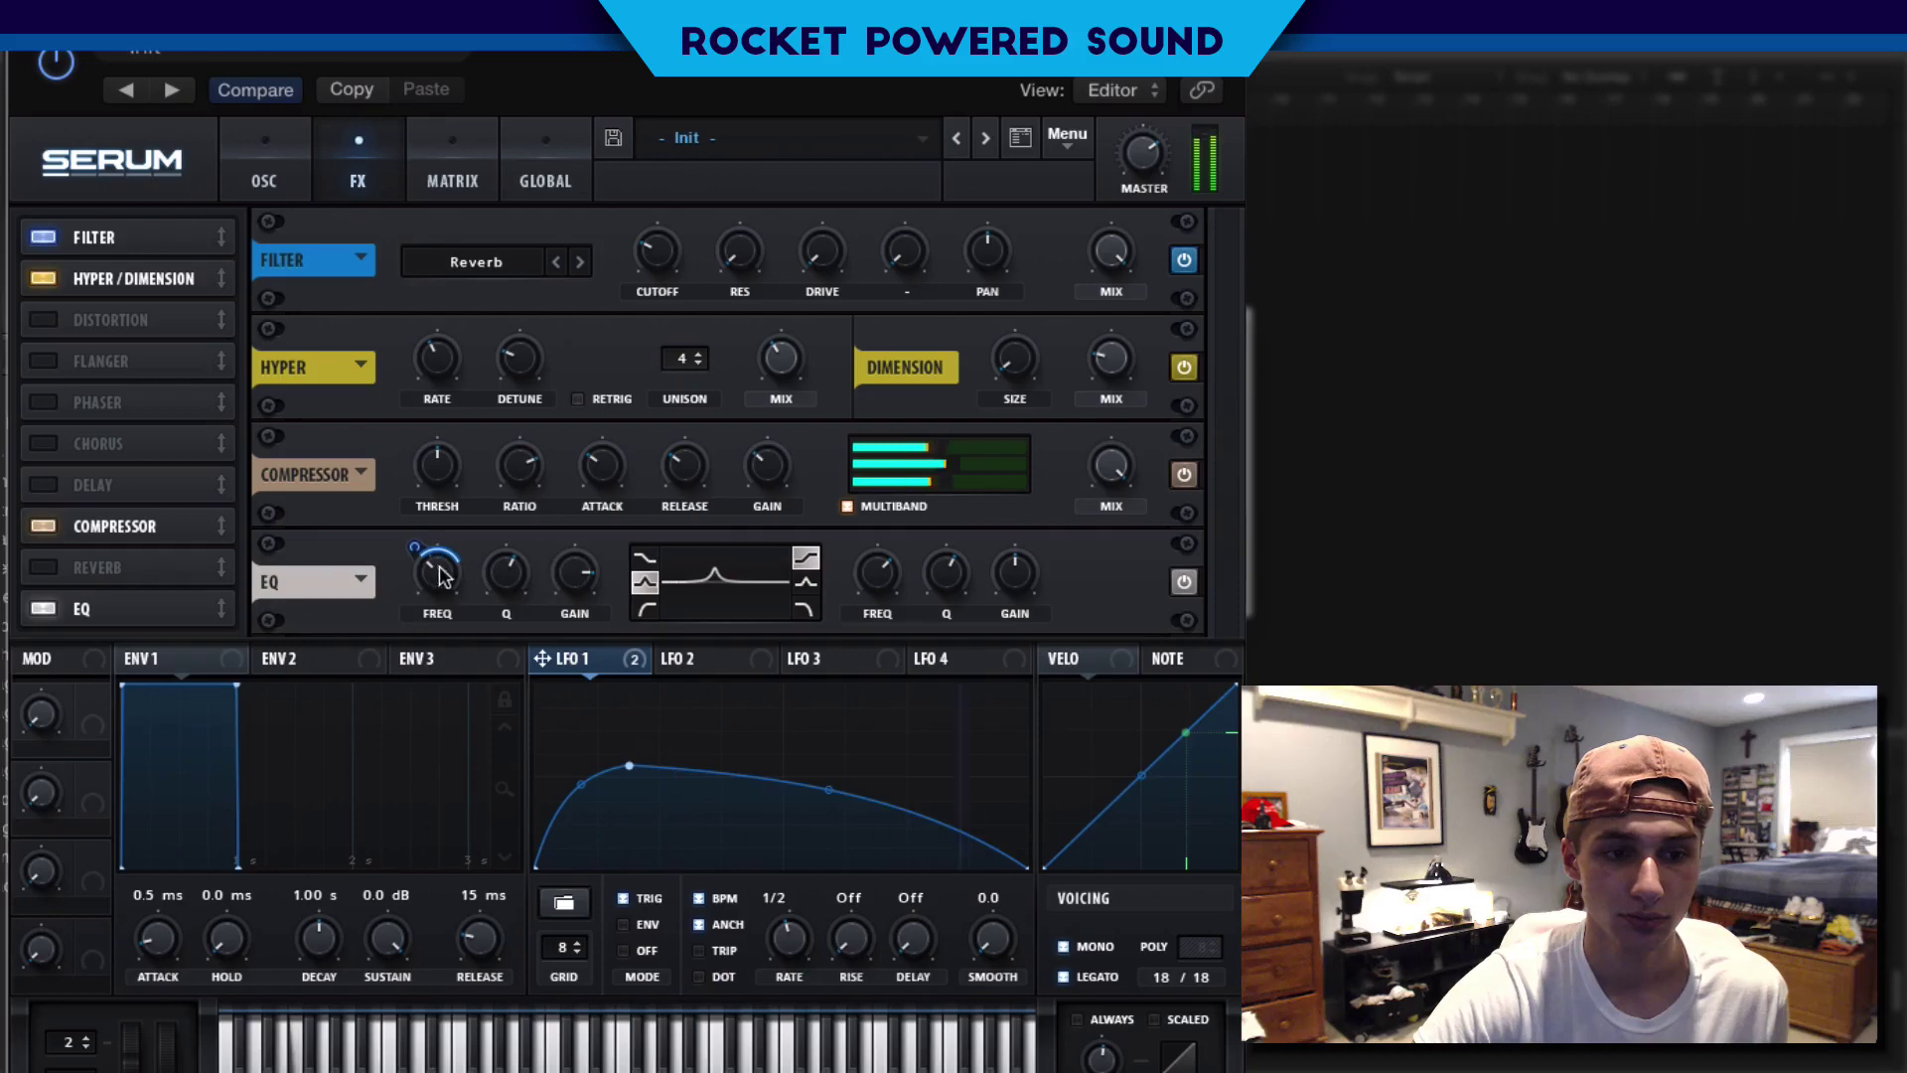
mouse_move(432, 600)
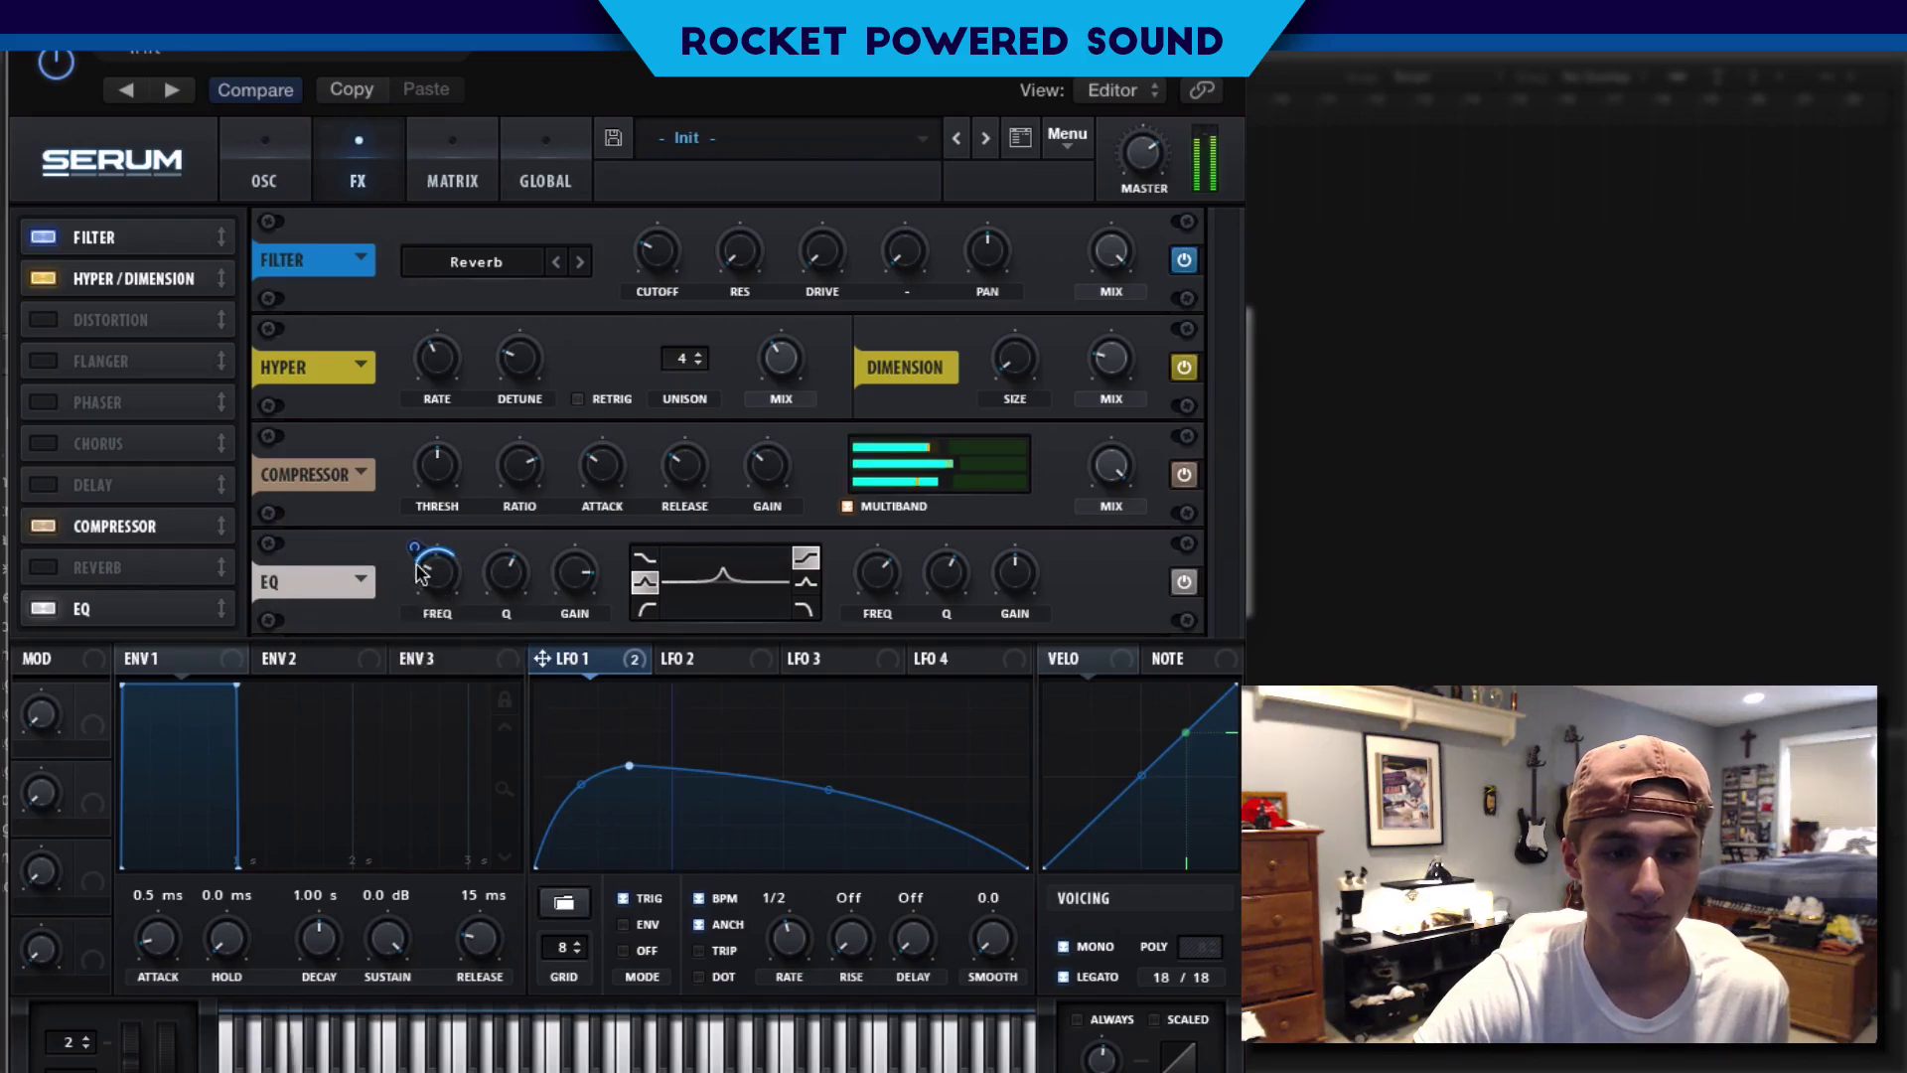
Assign LFO 2 to oscillator B's level and reshape LFO 2 into a curve that rises steeply and holds at maximum
mouse_move(408, 543)
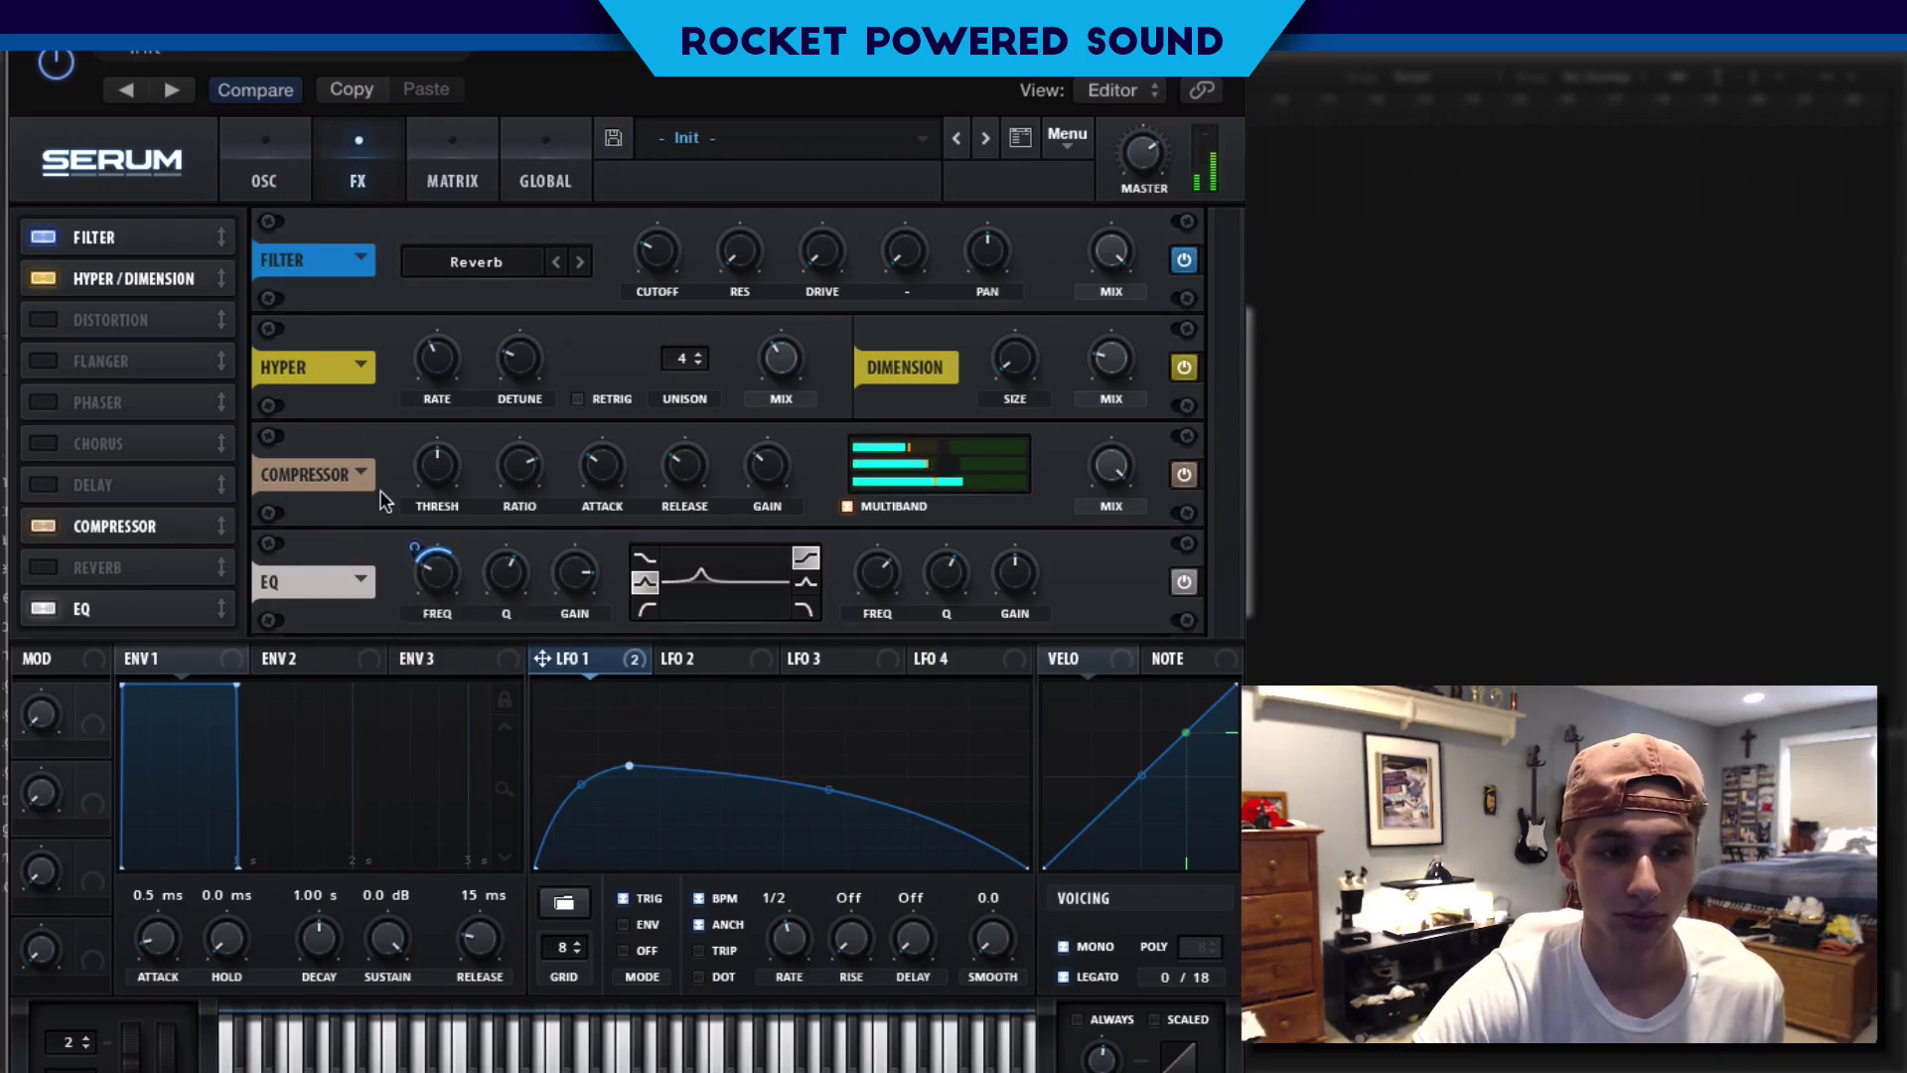
click(263, 177)
click(708, 660)
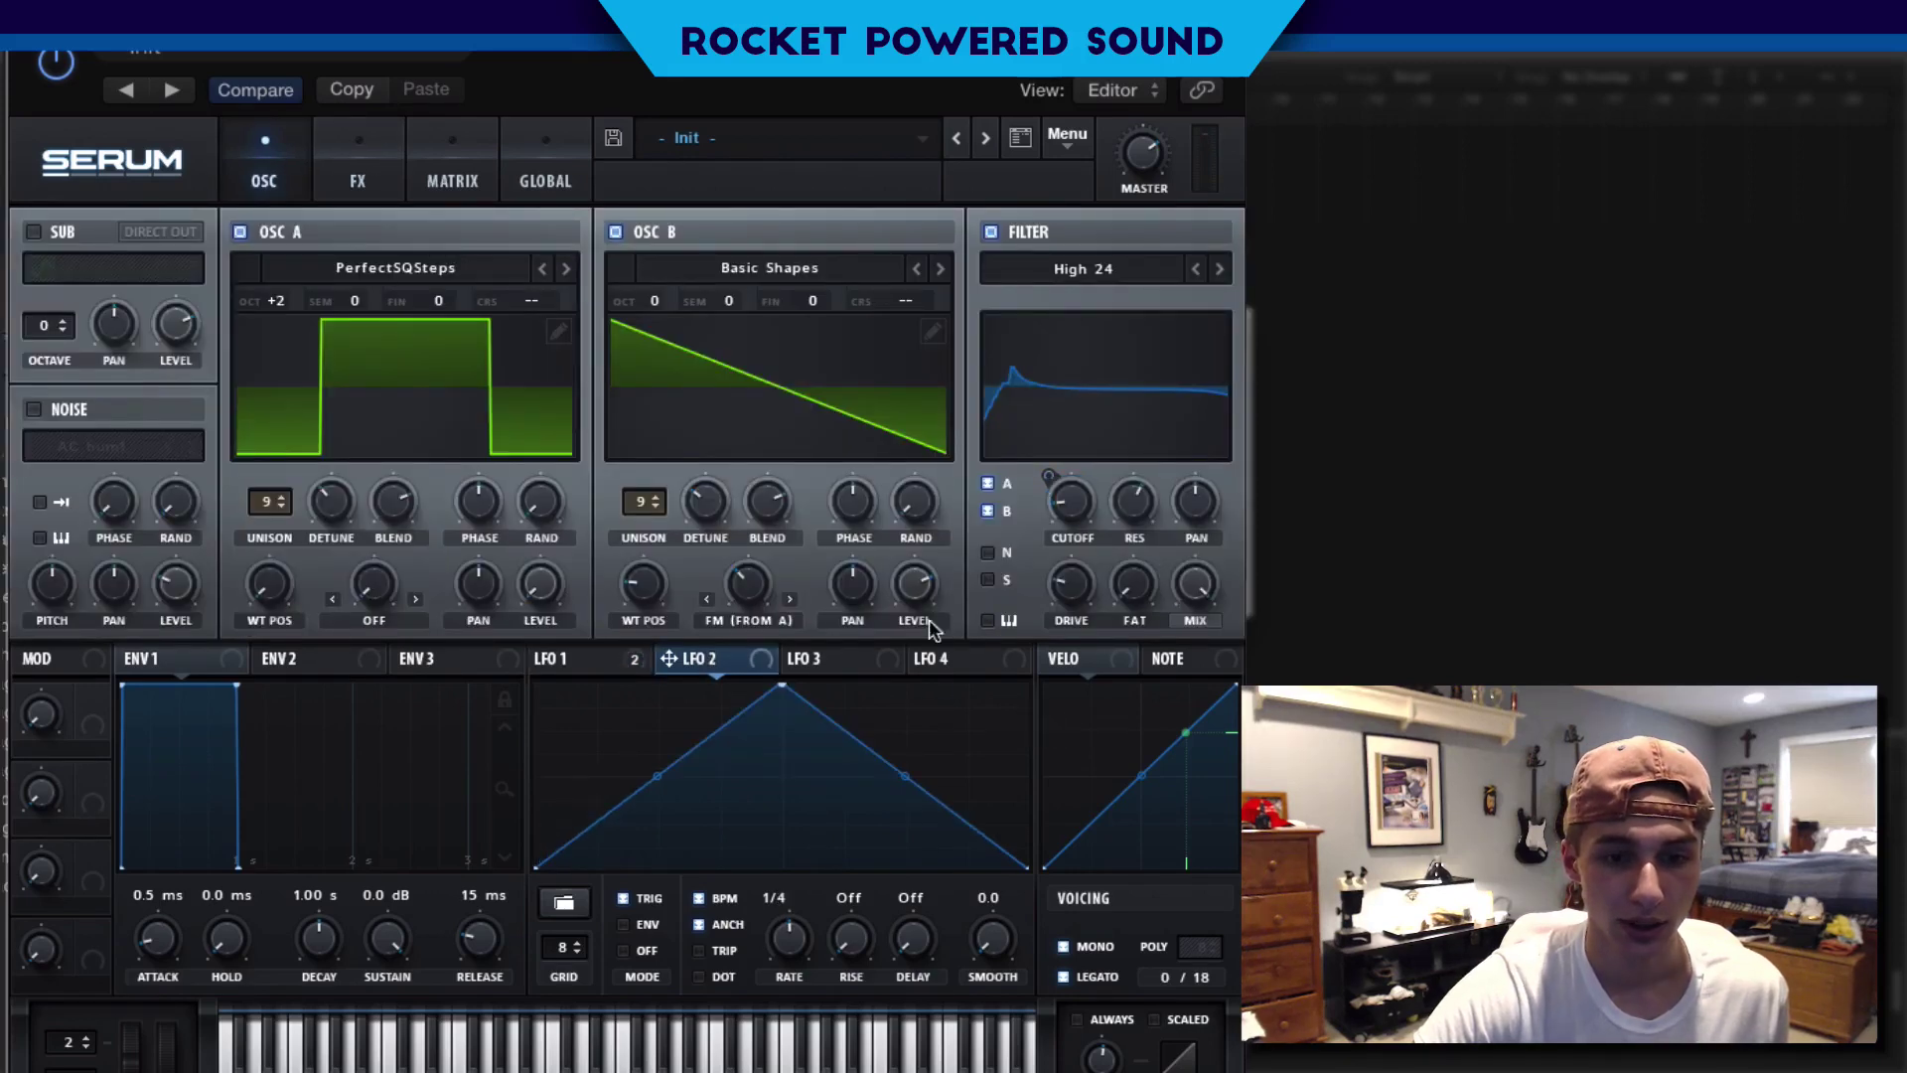
drag(668, 659, 915, 586)
drag(783, 687, 1027, 685)
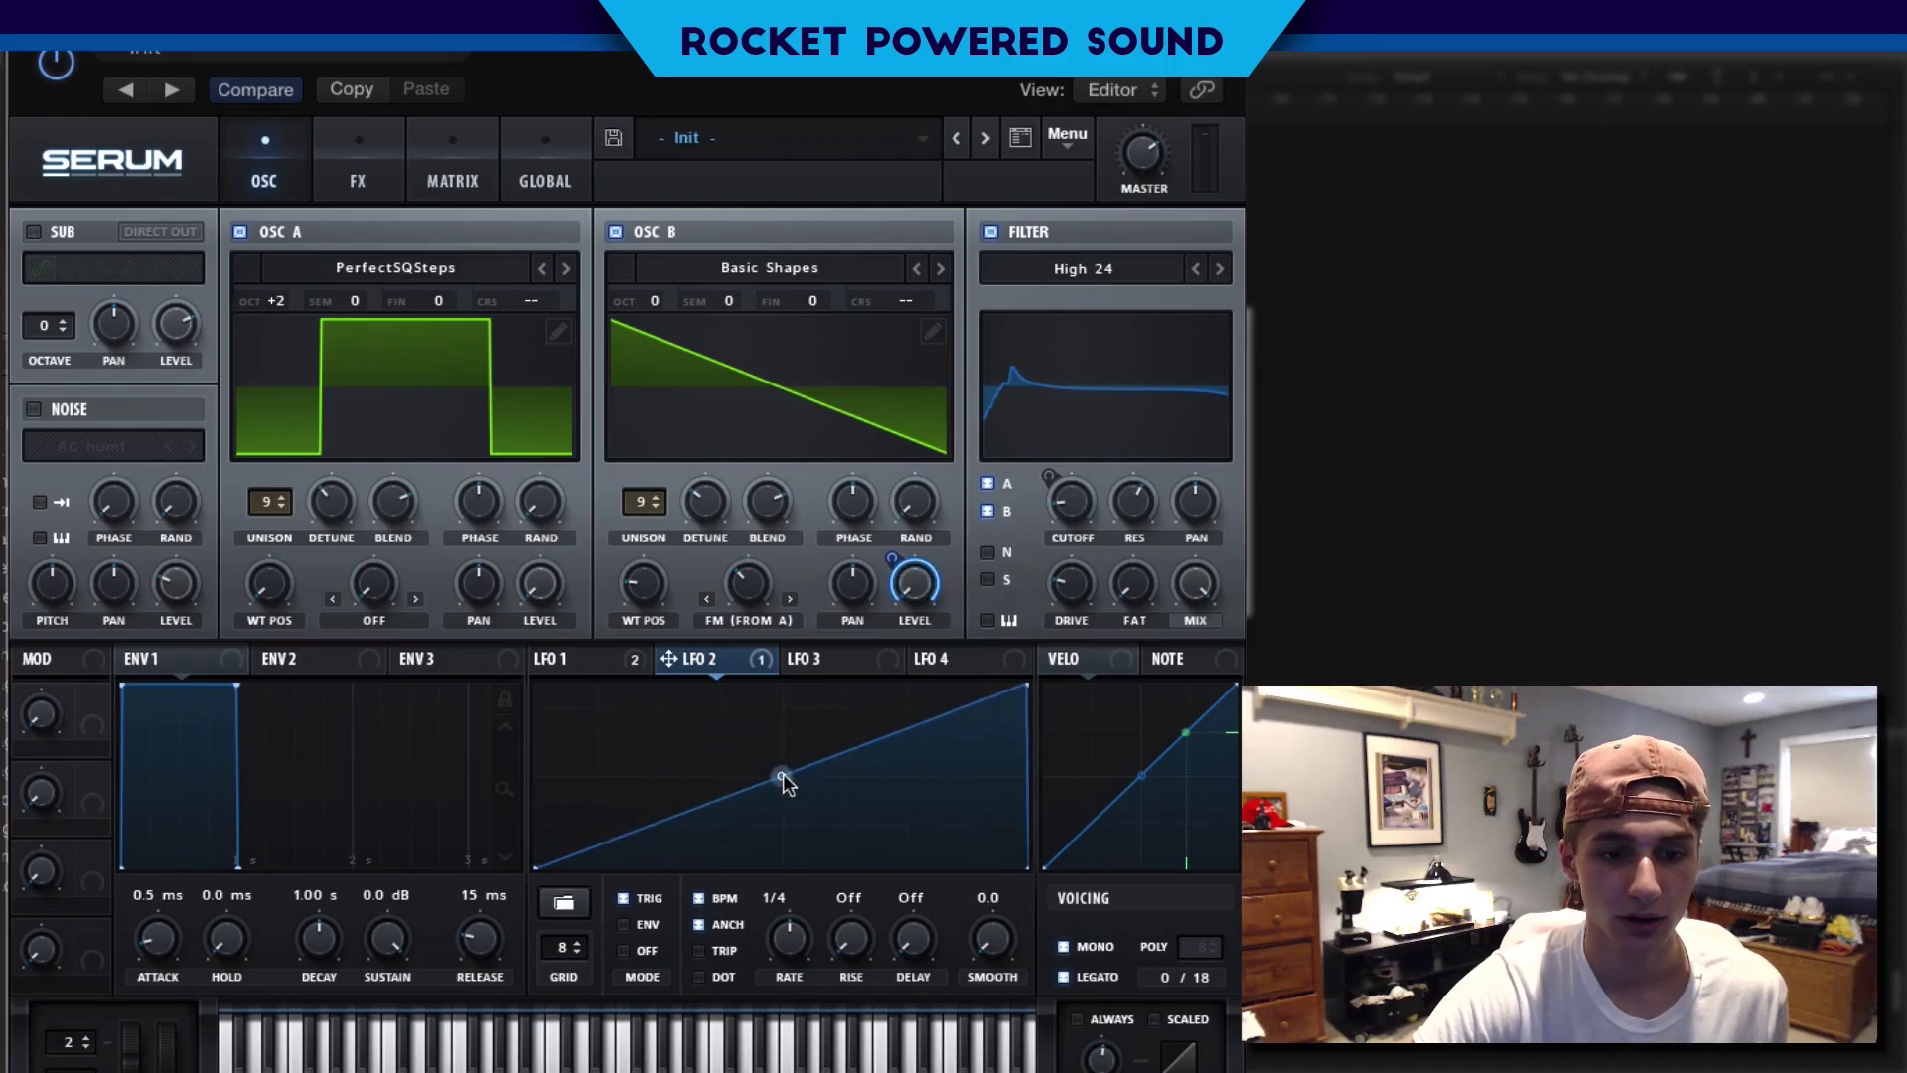
drag(779, 779, 749, 690)
Set LFO 2 to Env mode with a rate of 1/2
click(643, 950)
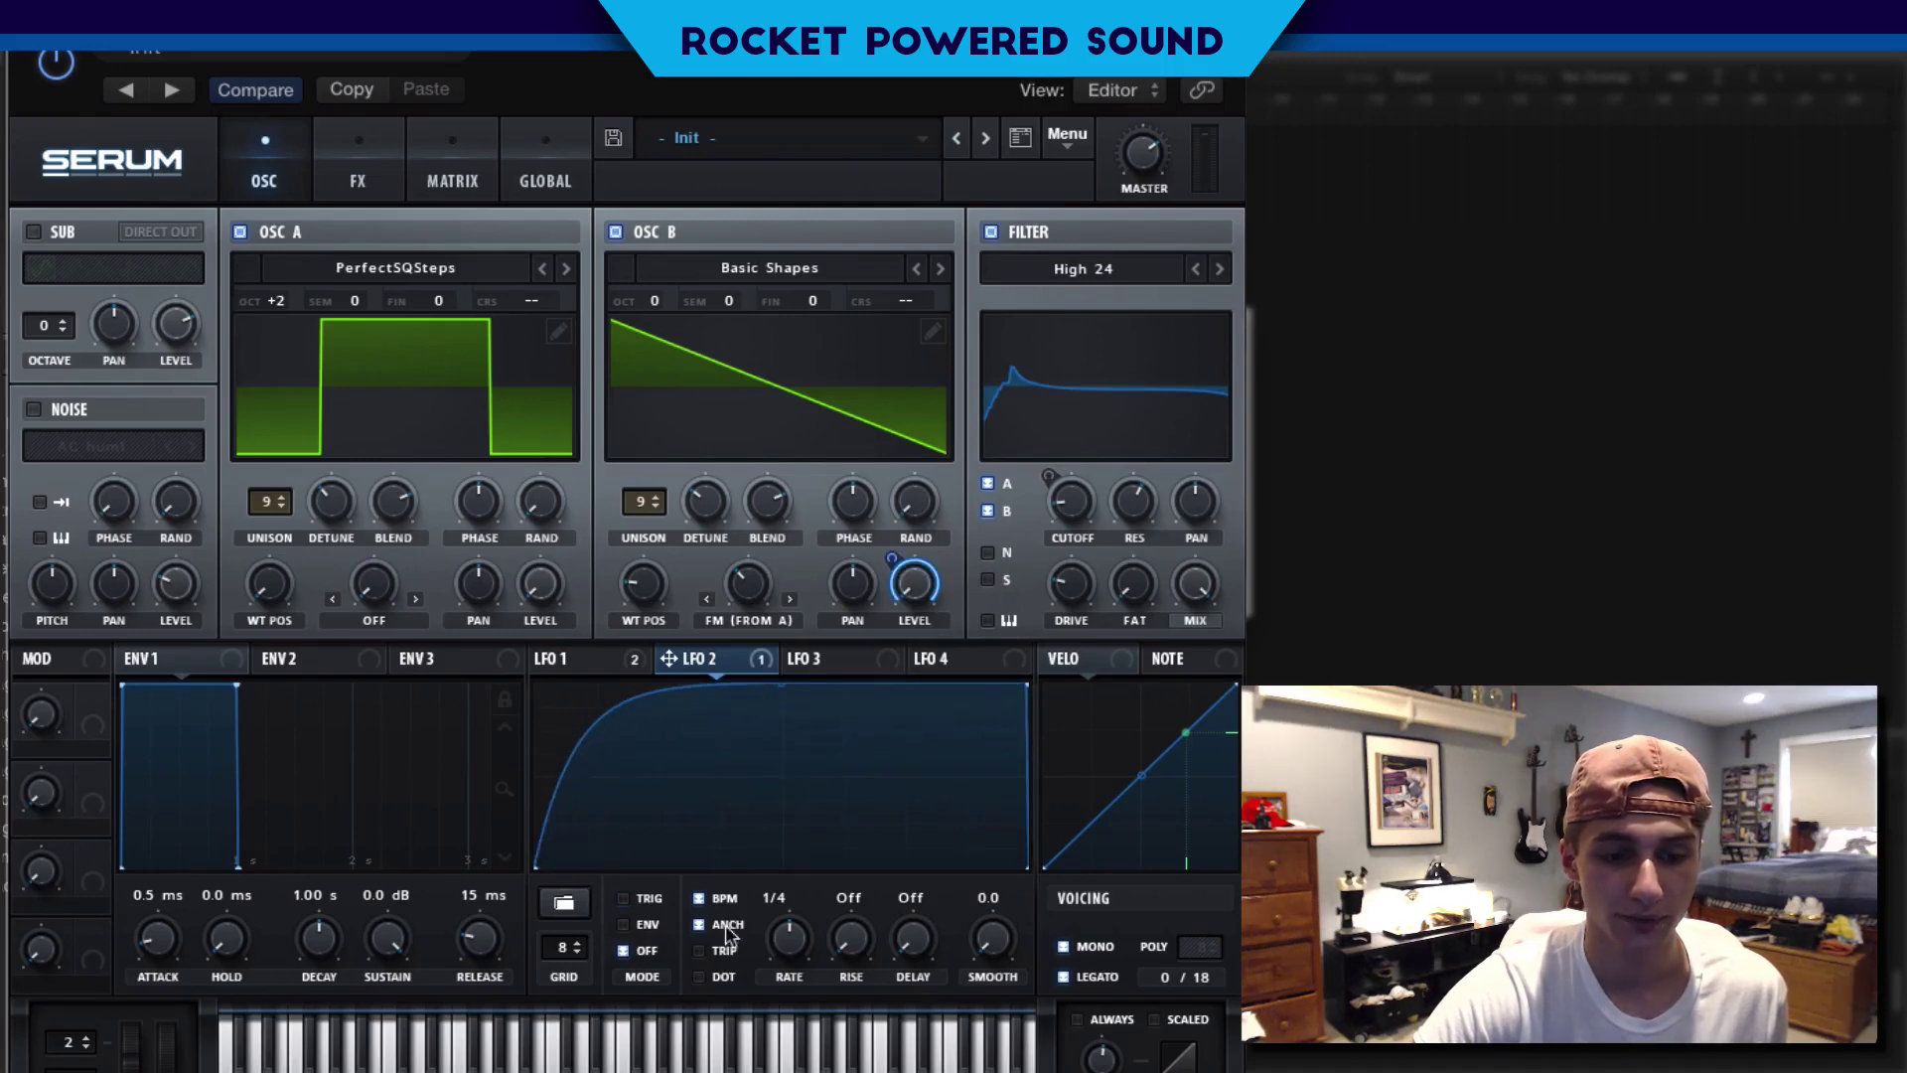
click(636, 924)
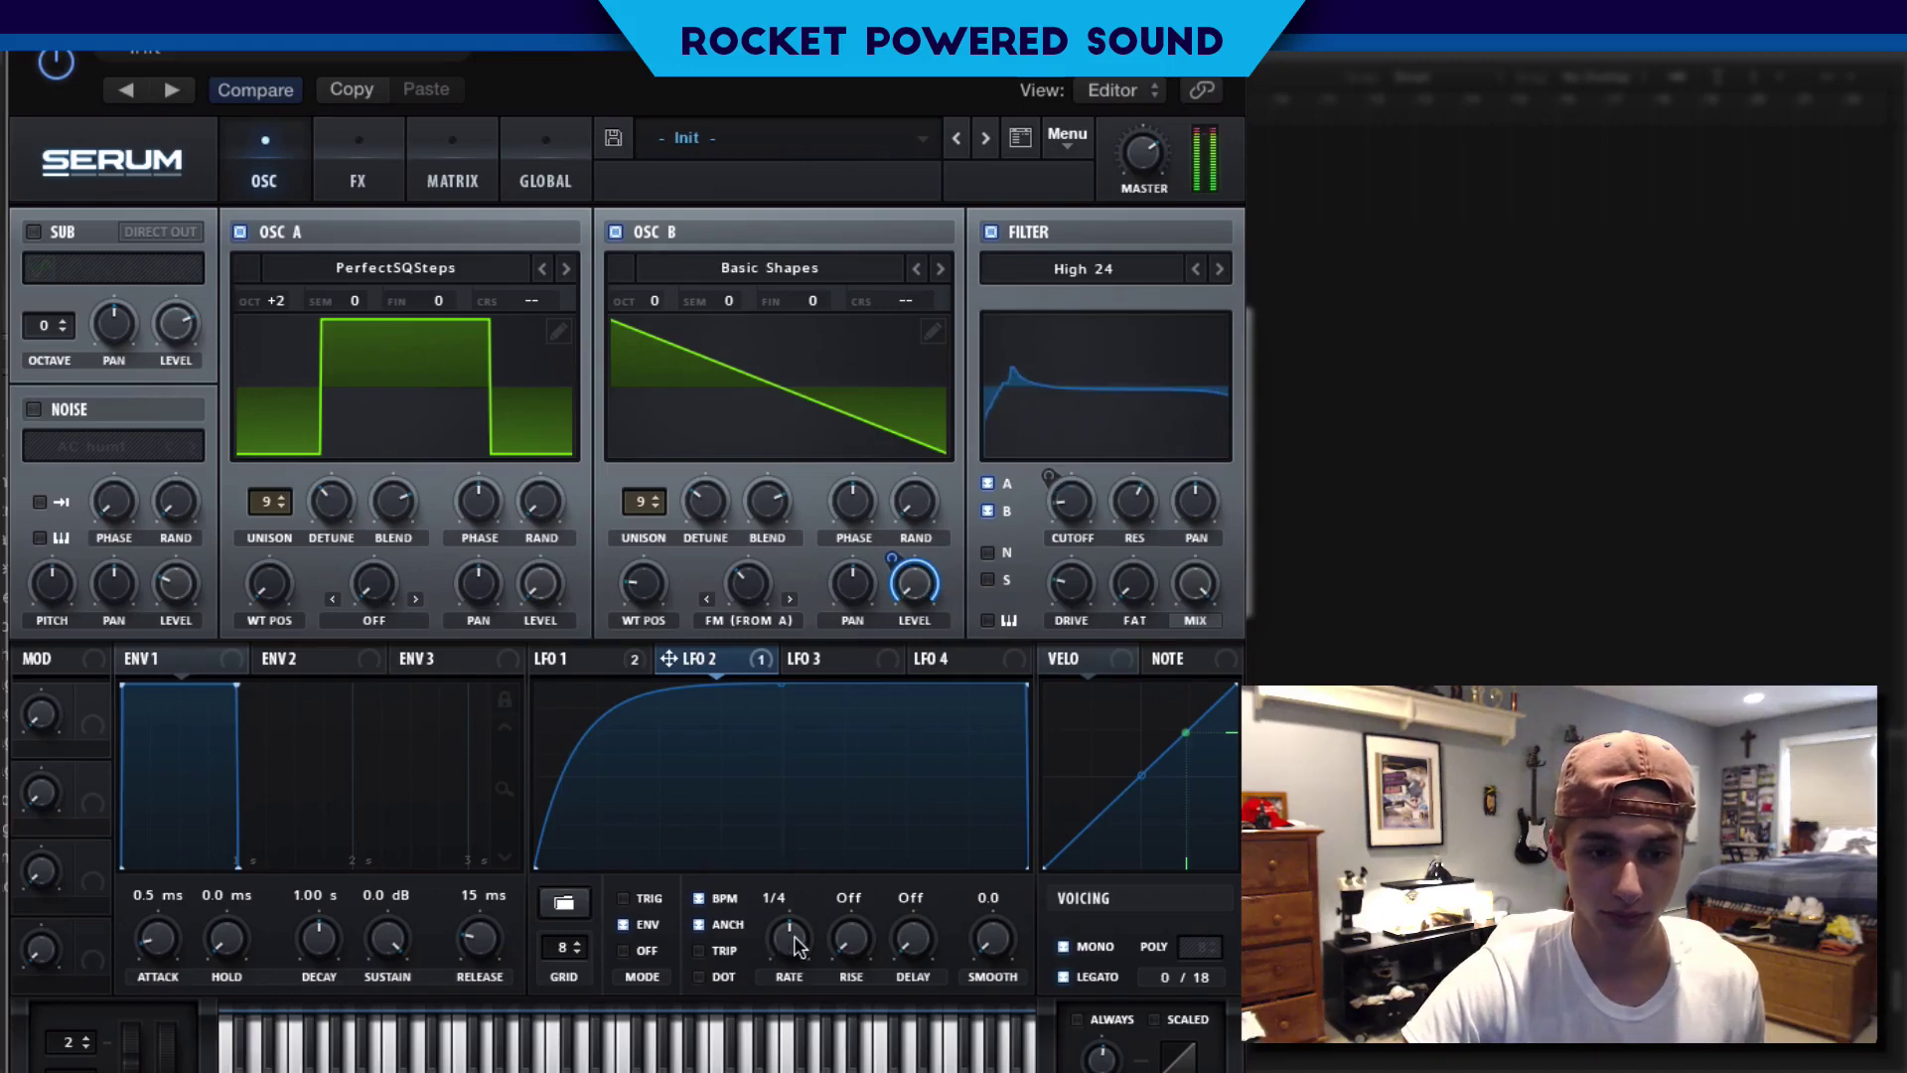
drag(795, 946, 790, 943)
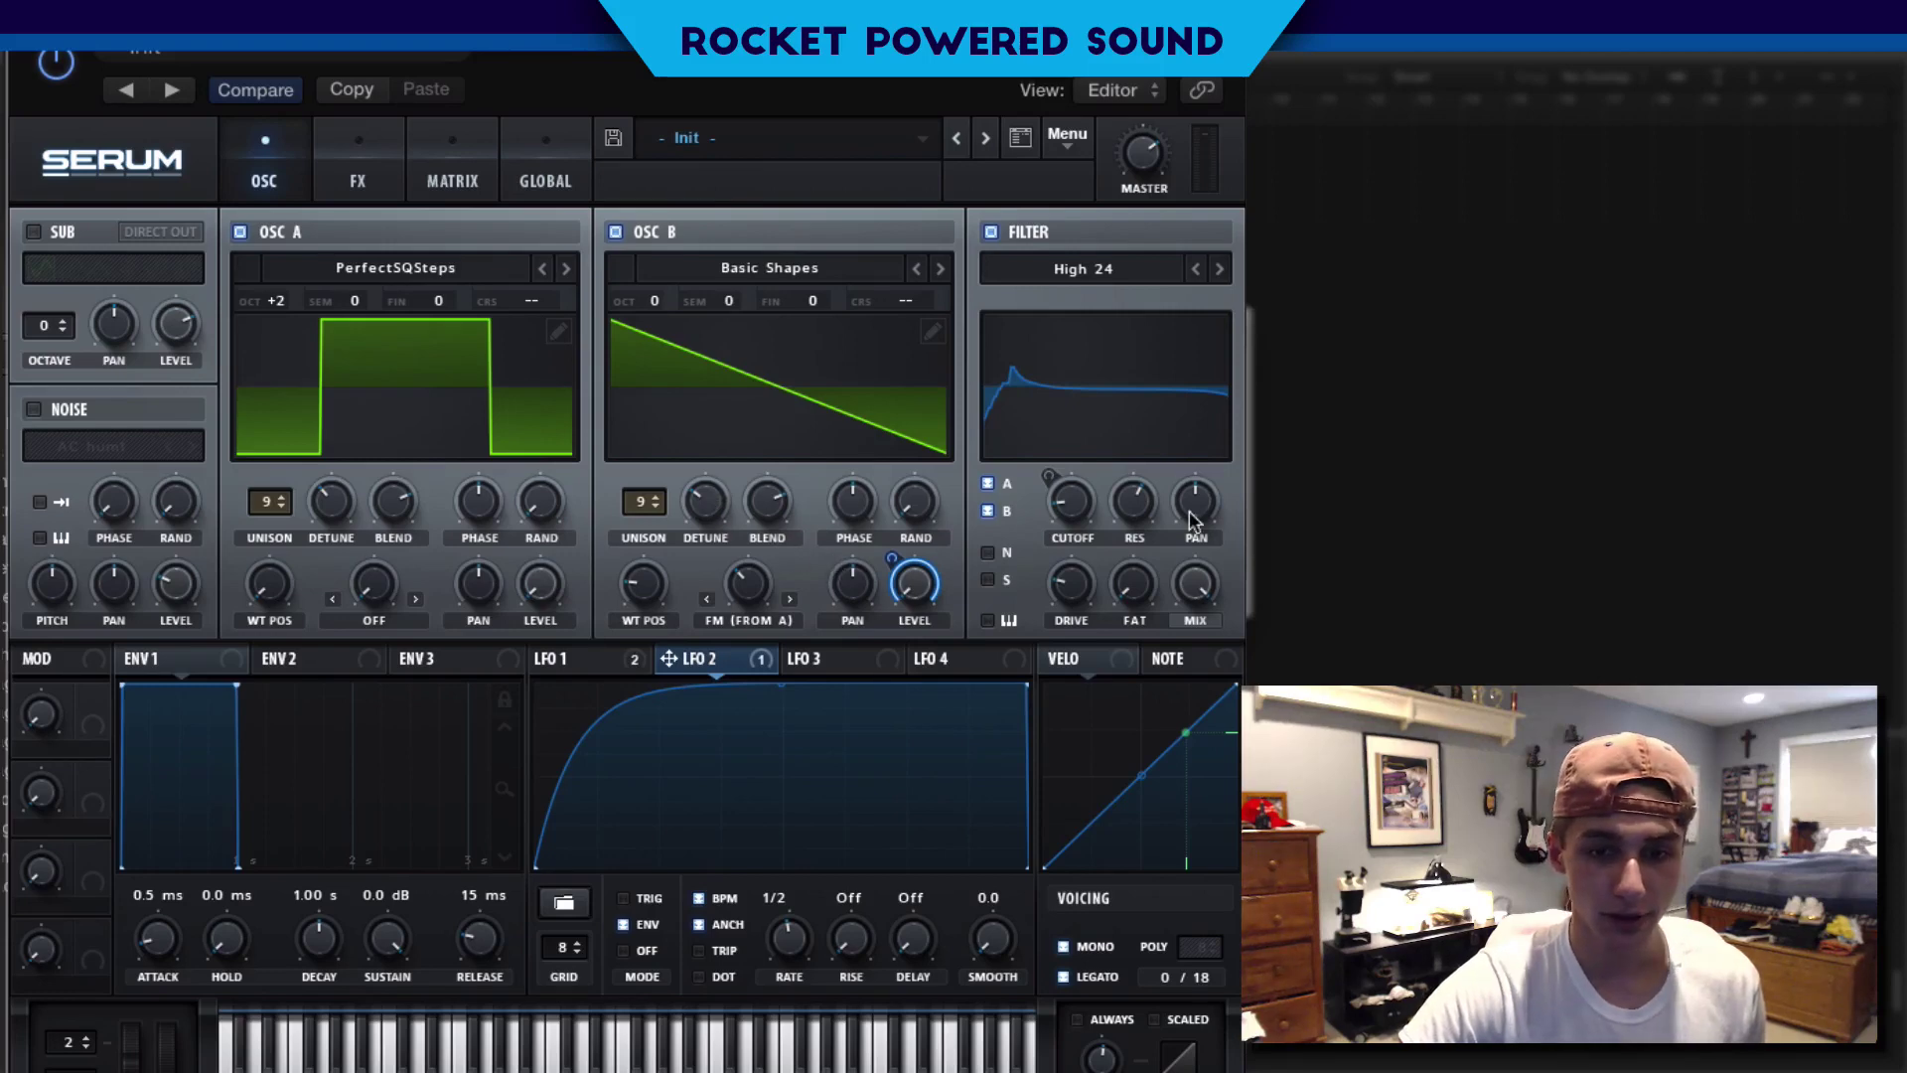
Compare the bass with the OTT multiband compressor plugin bypassed and enabled during playback, leaving OTT on
click(357, 183)
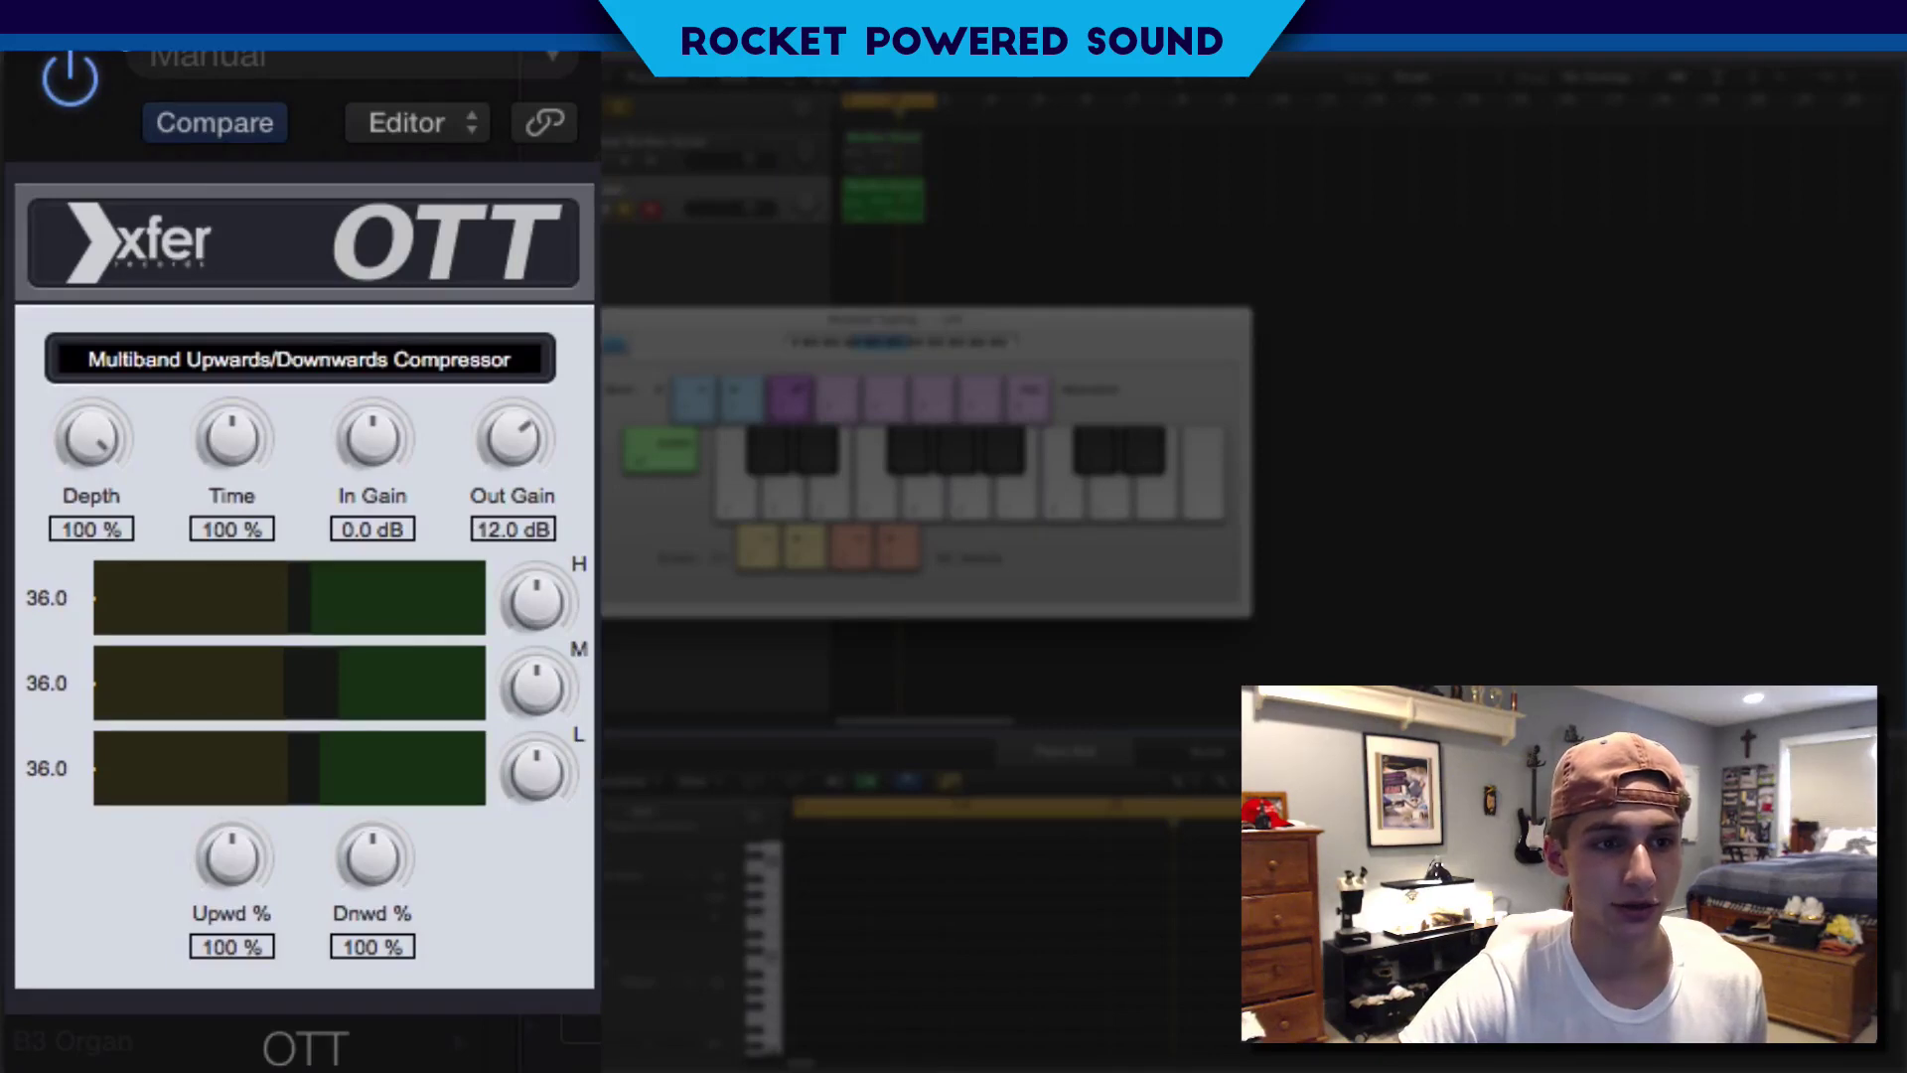
key(space)
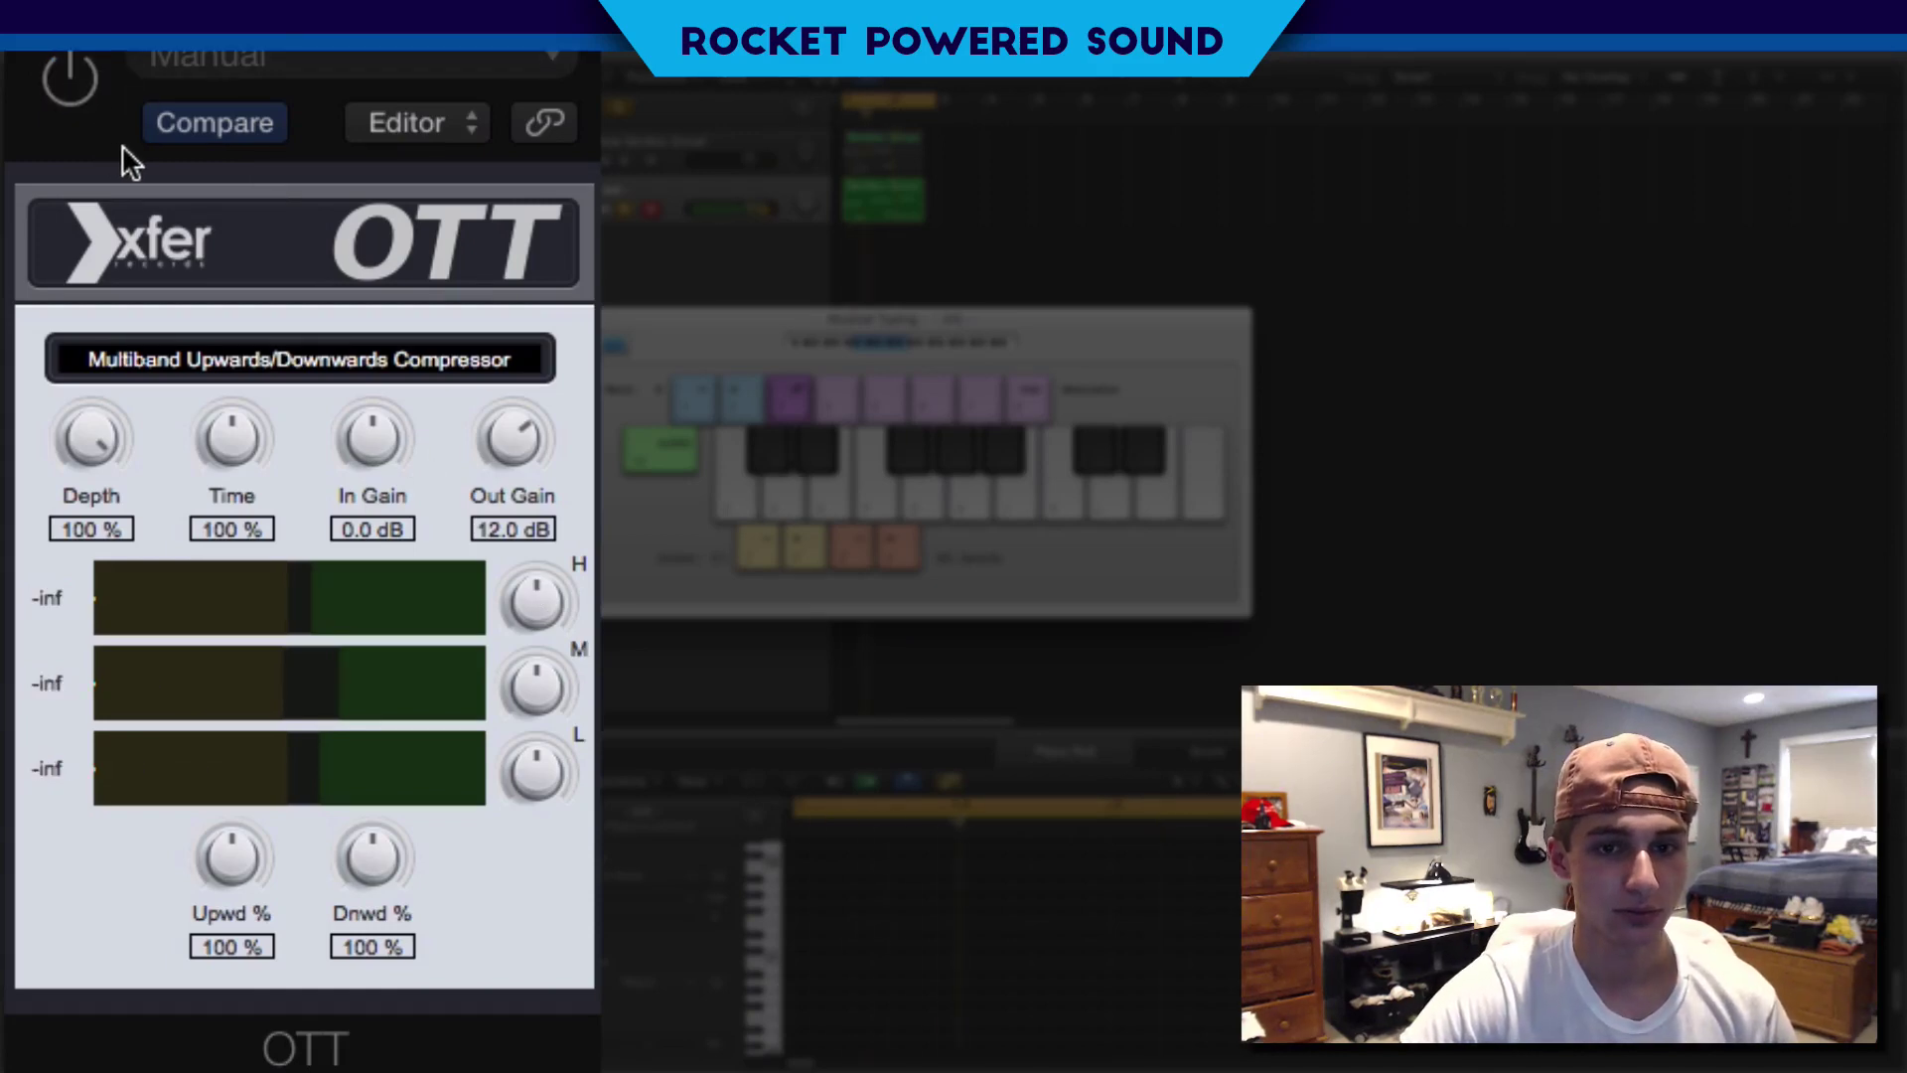
click(83, 88)
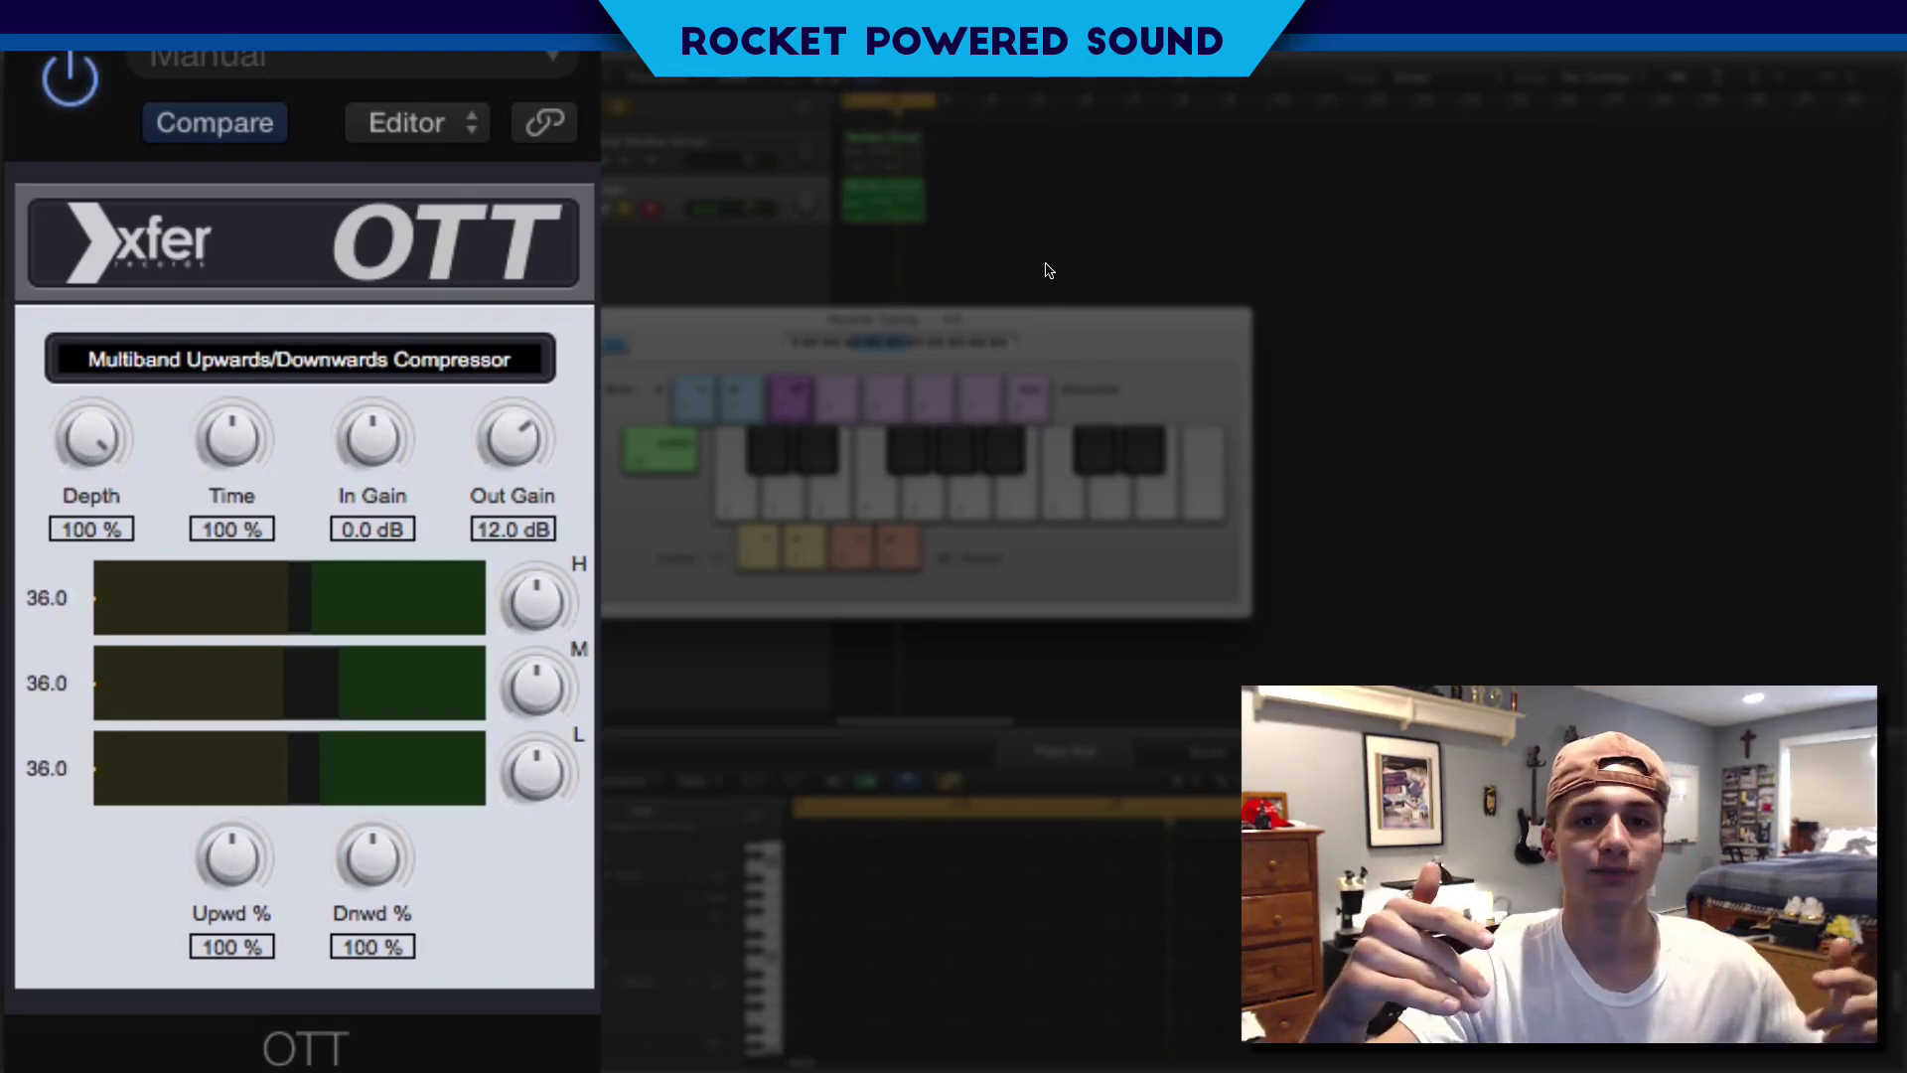